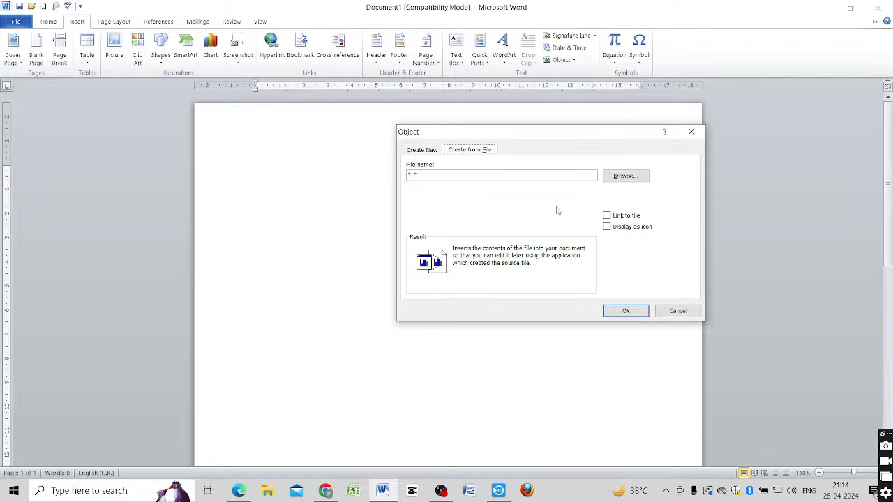
Embed the file new banner.jpg from the banner folder in Pictures as an object in the document.
left_click(626, 176)
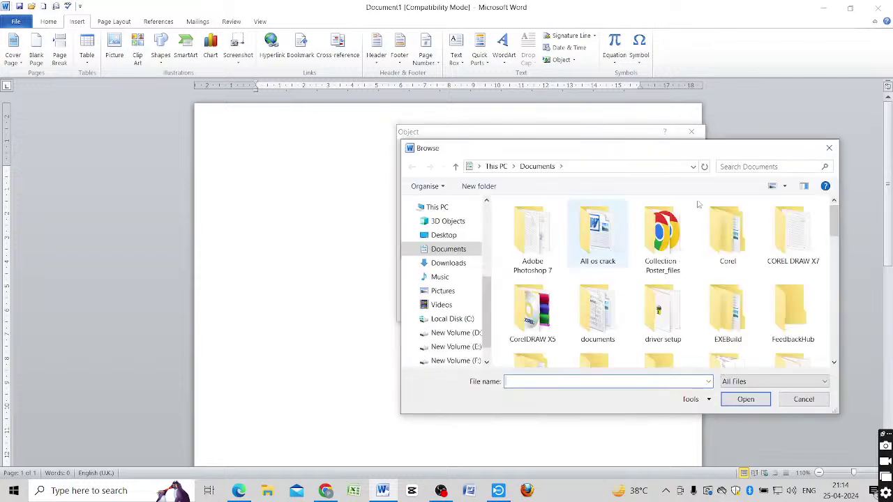
left_click(445, 291)
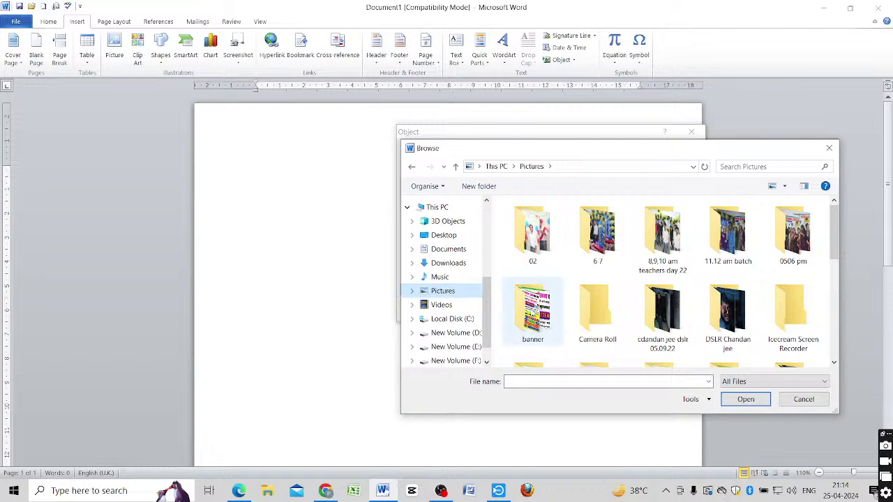
double_click(531, 314)
scroll(601, 301, "down", 10)
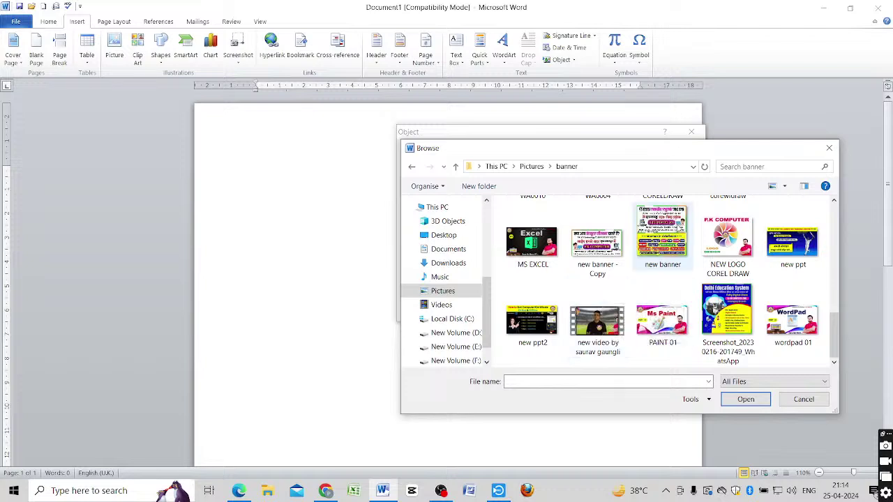
double_click(661, 239)
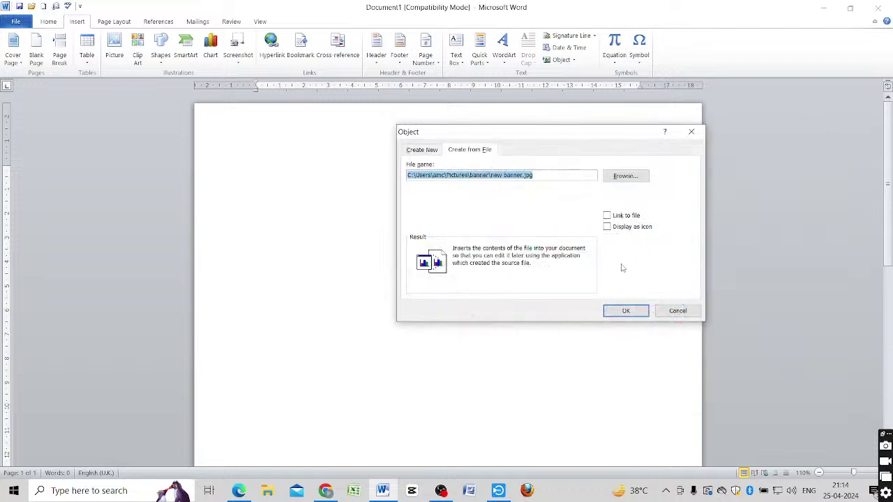
left_click(624, 310)
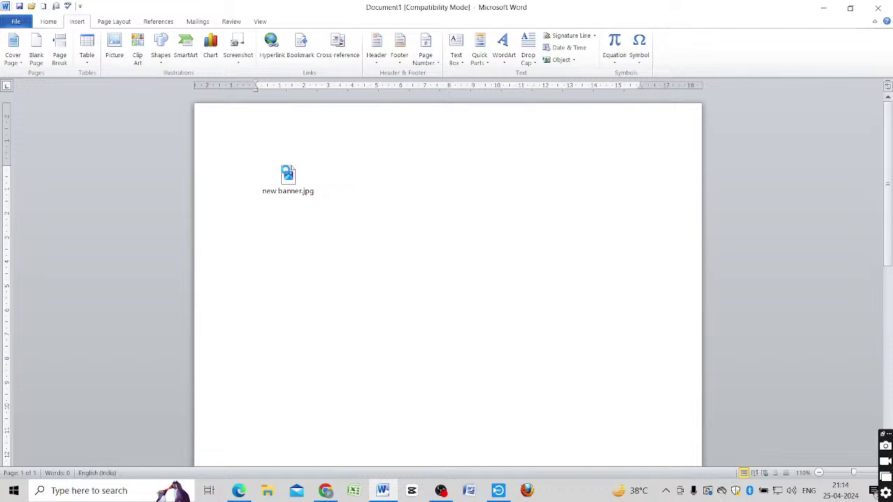
Open the embedded new banner.jpg object to view its picture, and close the viewer.
left_click(287, 183)
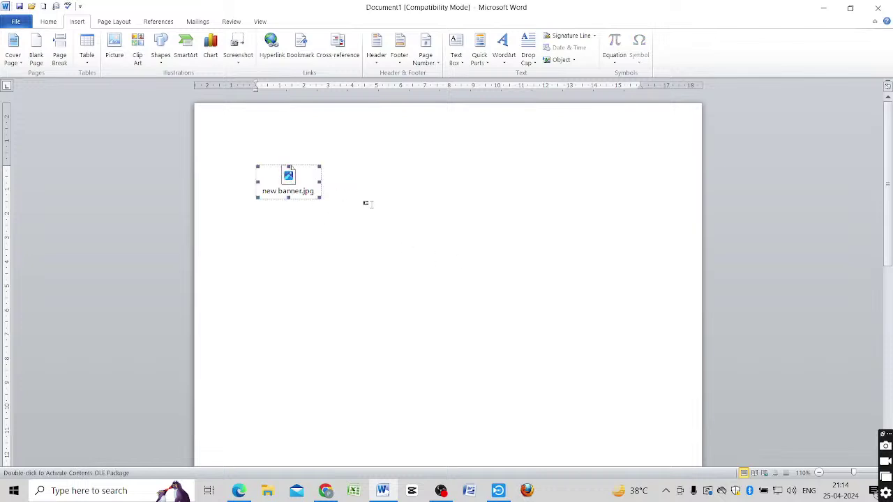
left_click(392, 196)
left_click(295, 182)
left_click(309, 200)
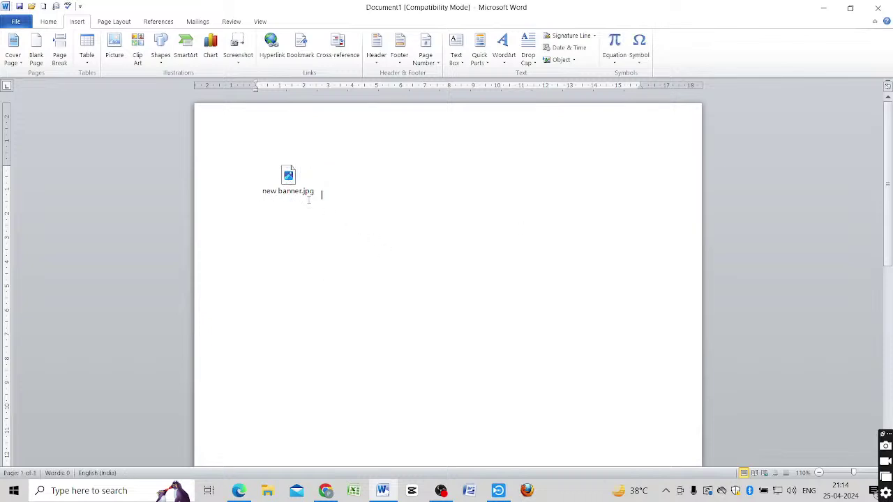
left_click(294, 185)
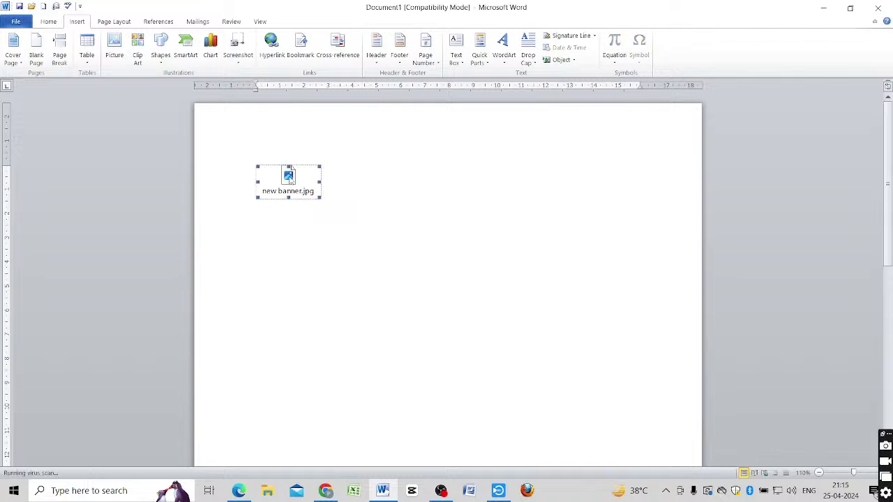
double_click(289, 176)
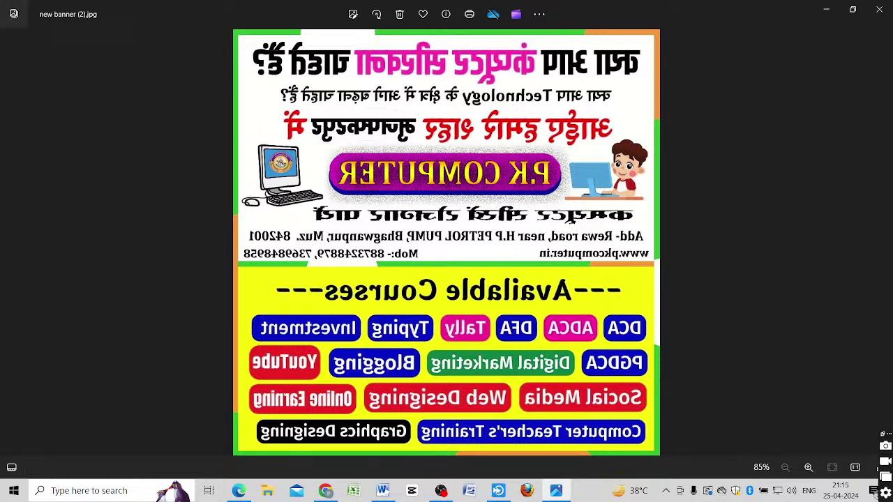
left_click(879, 9)
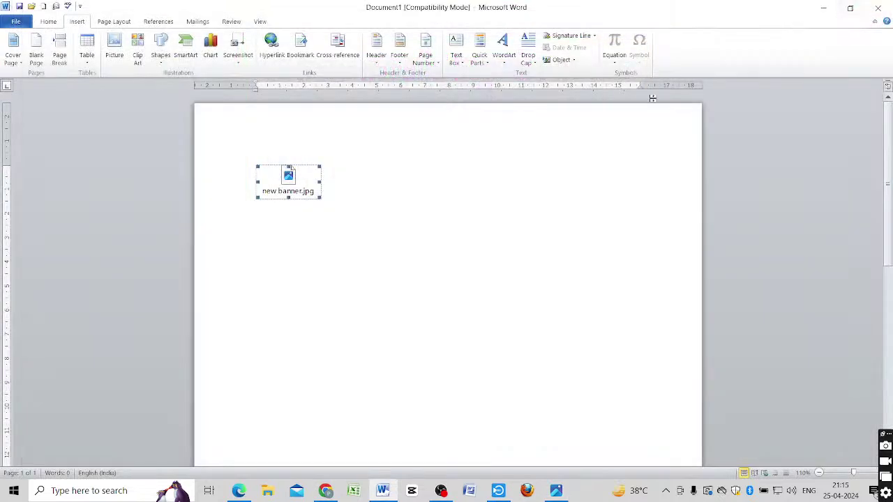
Embed the photo 173A3110.JPG from the DSLR folder dated 05.09.22 in Pictures as an object after new banner.jpg.
left_click(322, 194)
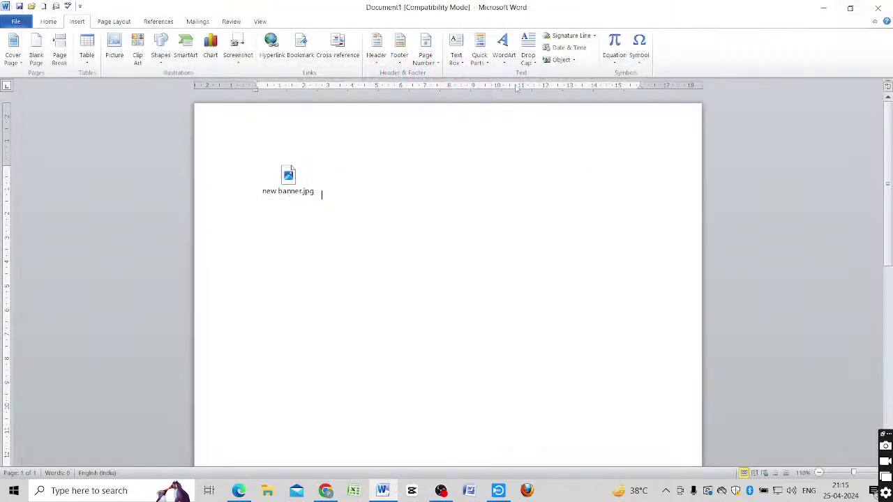
left_click(562, 62)
left_click(473, 151)
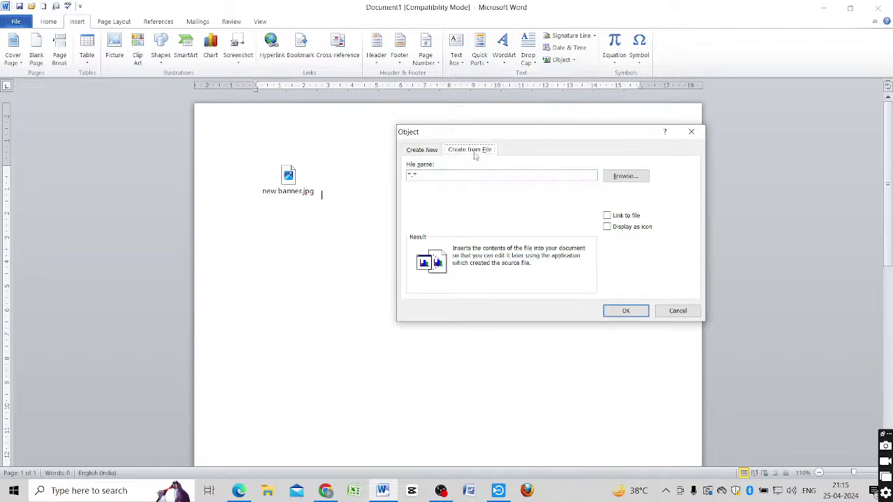
left_click(625, 176)
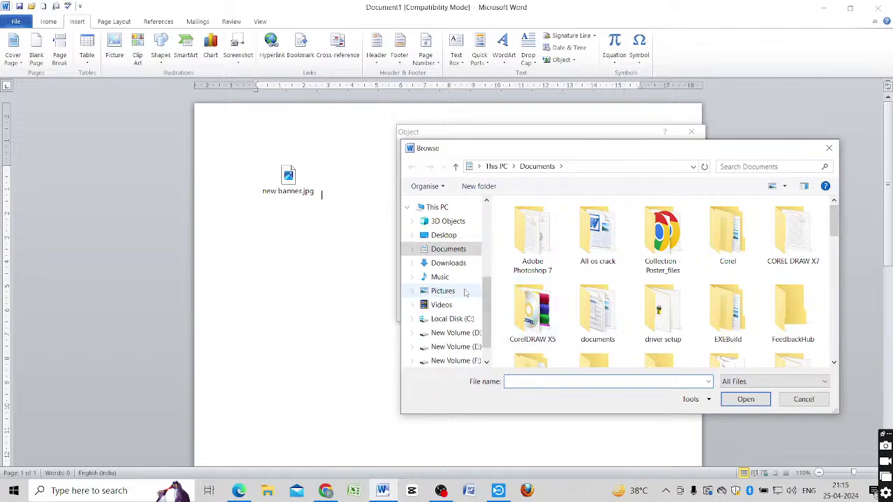
left_click(447, 294)
scroll(663, 300, "down", 1)
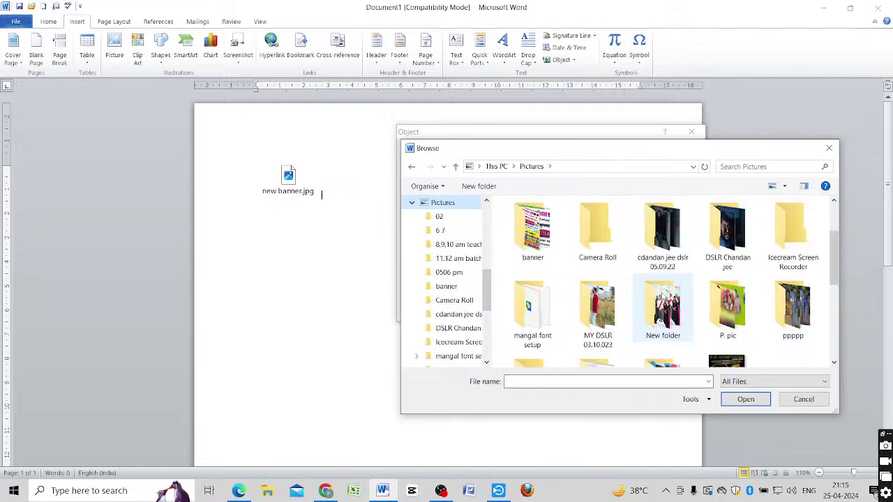
double_click(671, 240)
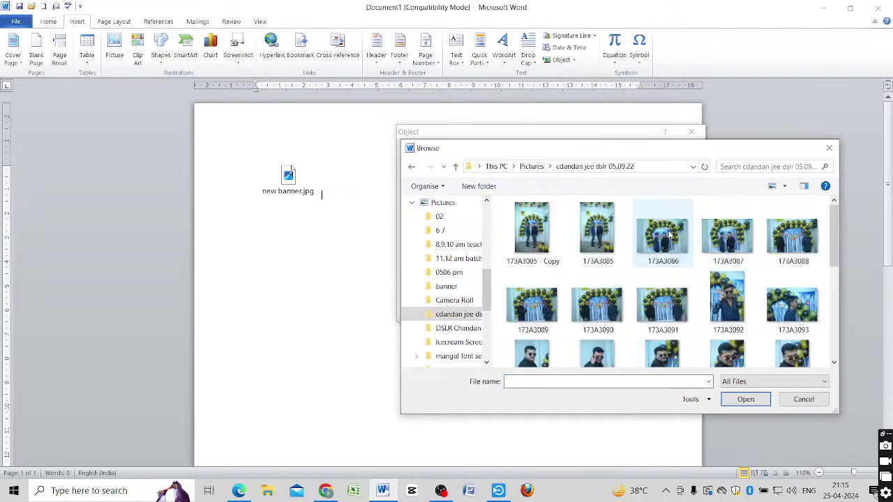
scroll(693, 298, "down", 3)
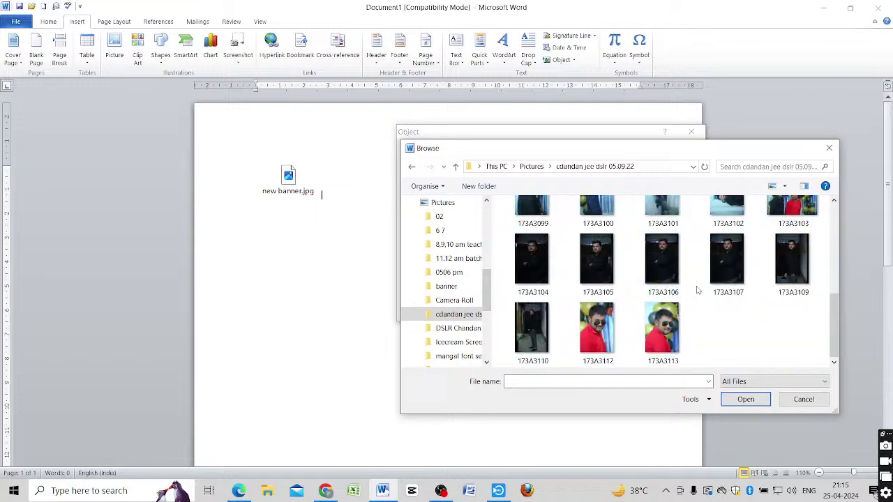
scroll(696, 290, "up", 2)
scroll(694, 286, "down", 2)
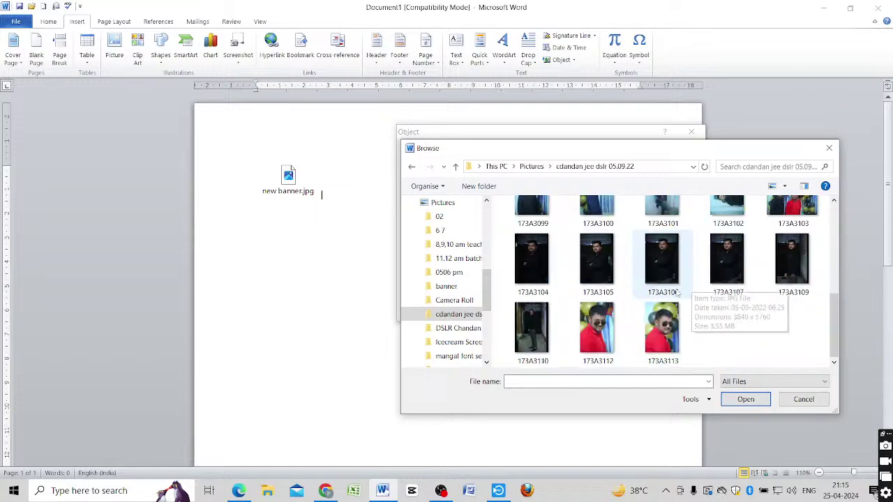
double_click(533, 328)
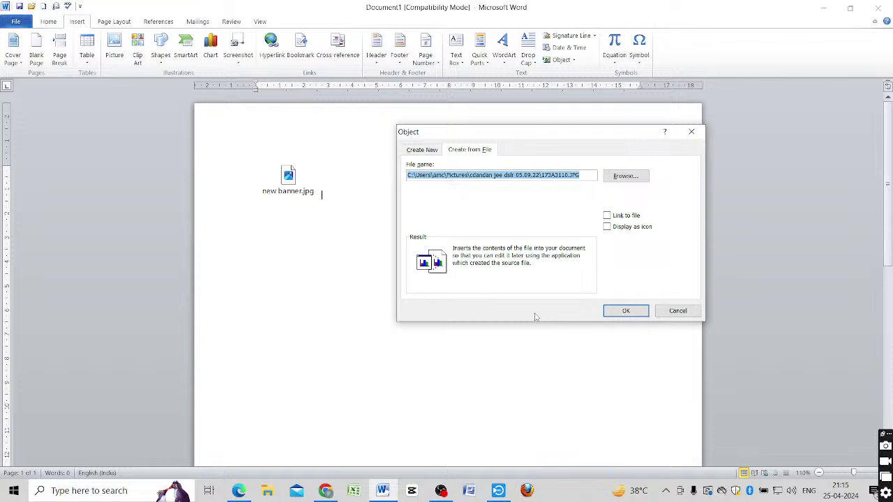
left_click(618, 310)
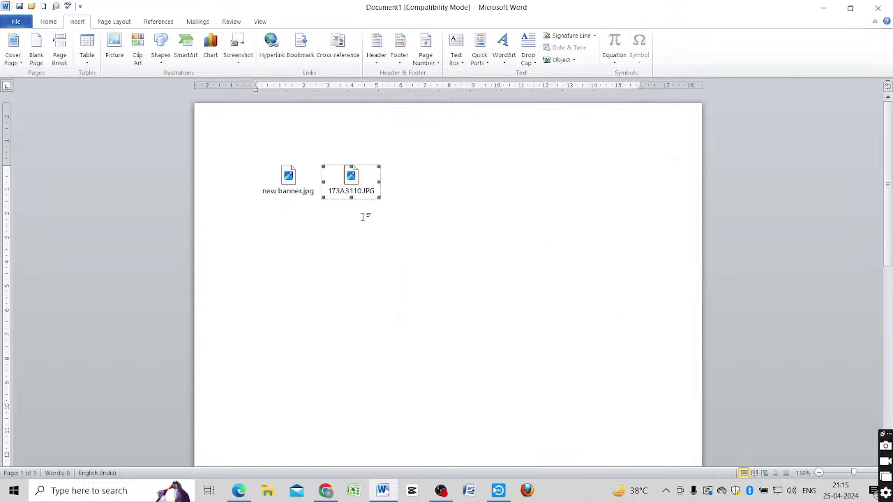
Open the embedded 173A3110.JPG object to view the photo, close the viewer, and deselect the object.
double_click(350, 180)
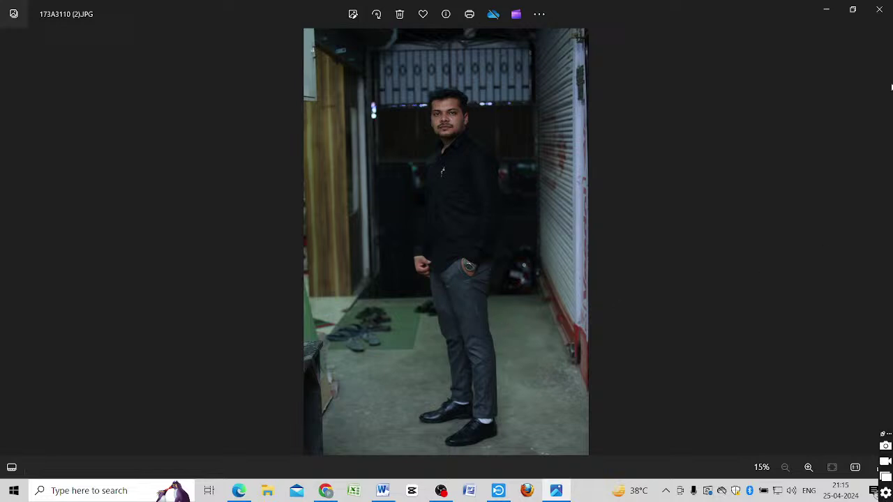
left_click(880, 12)
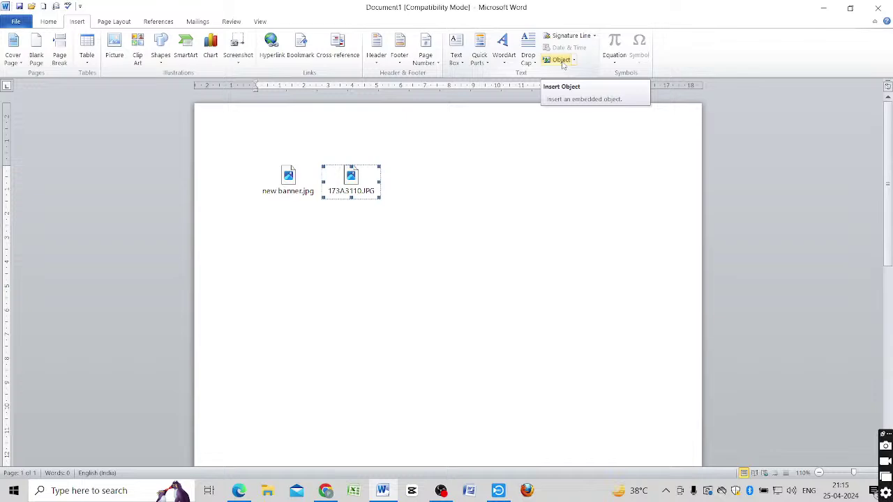
left_click(435, 175)
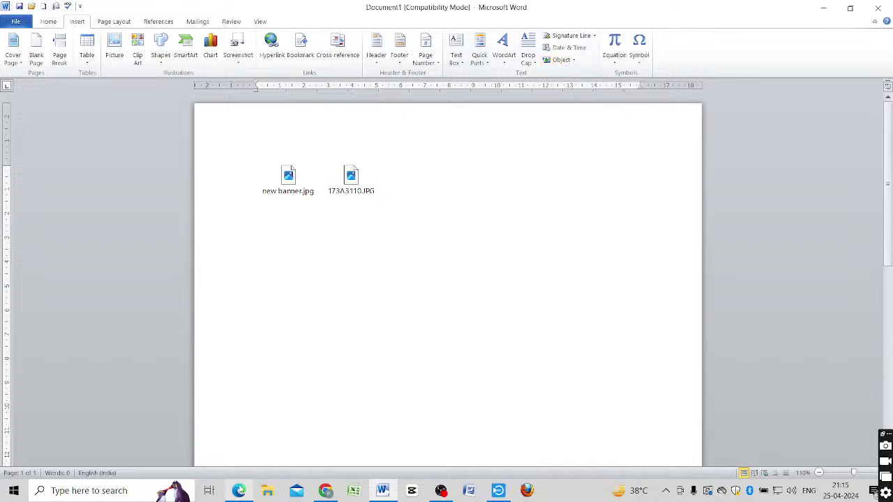
Switch to the Word 2010 (Hindi & English) PDF in Edge and mark the Equation heading on page 32 with ticks and a circle.
left_click(239, 490)
scroll(271, 292, "down", 4)
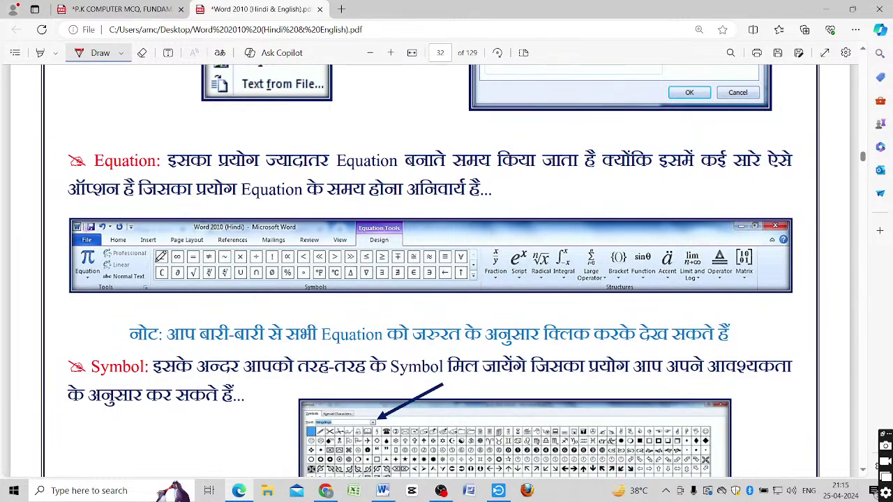
left_click_drag(55, 168, 91, 149)
mouse_move(95, 168)
left_mouse_down()
mouse_move(160, 167)
mouse_move(148, 139)
mouse_move(96, 145)
mouse_move(95, 172)
mouse_move(161, 129)
left_mouse_up()
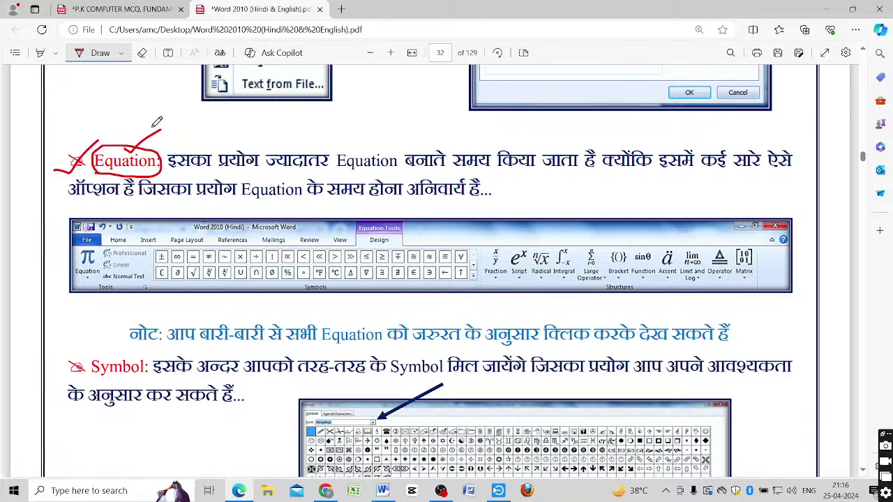
Underline the Hindi explanation of Equation beside and below its heading with freehand red strokes.
left_click_drag(169, 168, 329, 167)
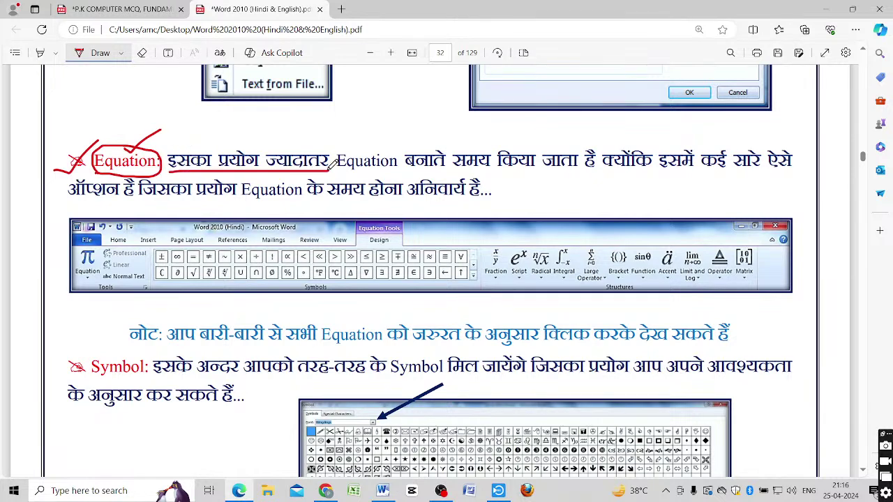
left_click_drag(343, 169, 595, 176)
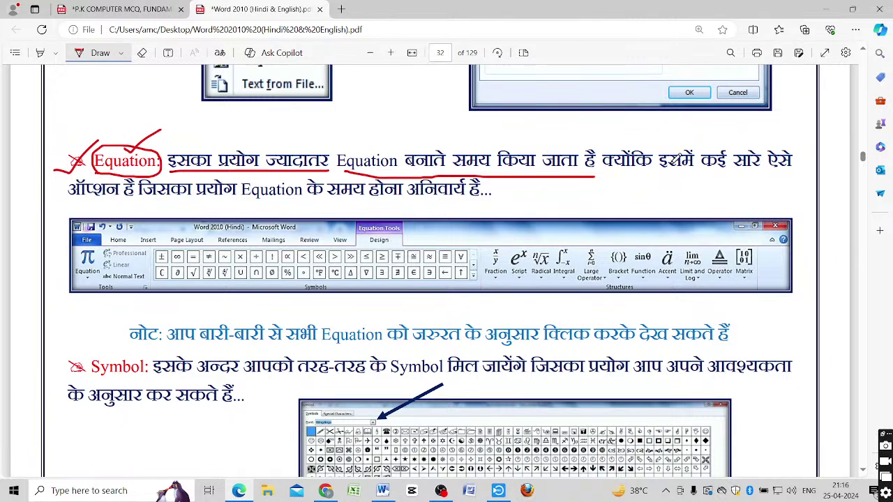
left_click_drag(604, 172, 800, 166)
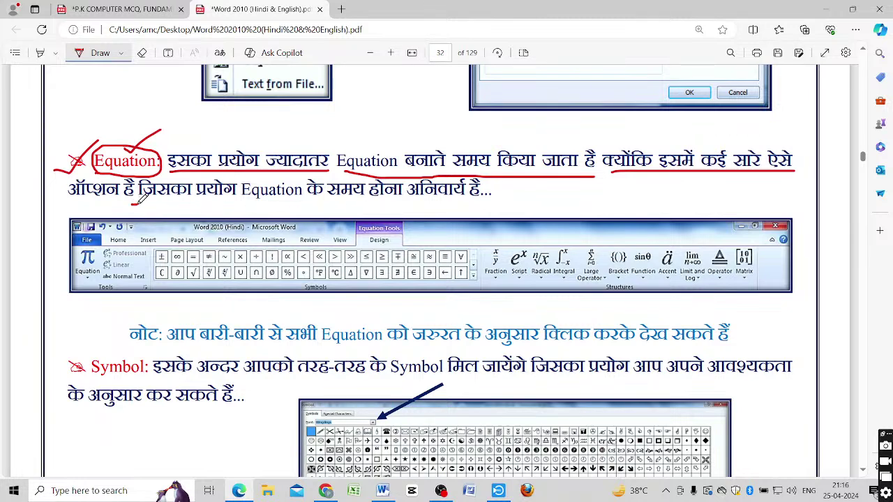
left_click_drag(139, 201, 477, 202)
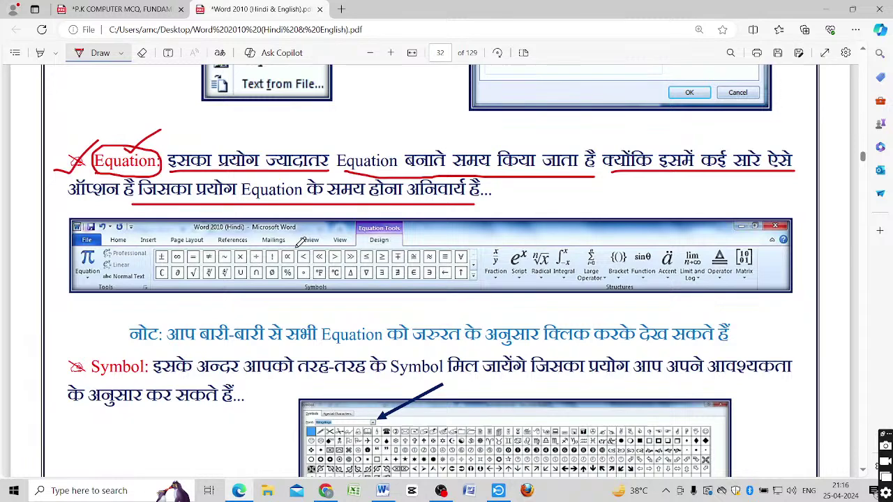
Underline the blue note below the Equation Tools picture with freehand red strokes.
scroll(175, 307, "down", 2)
left_click_drag(169, 278, 485, 274)
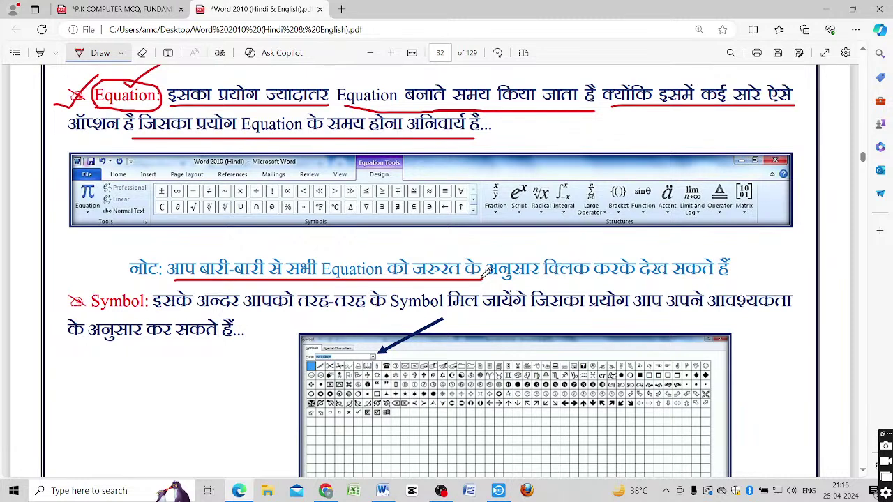
left_click_drag(485, 274, 713, 279)
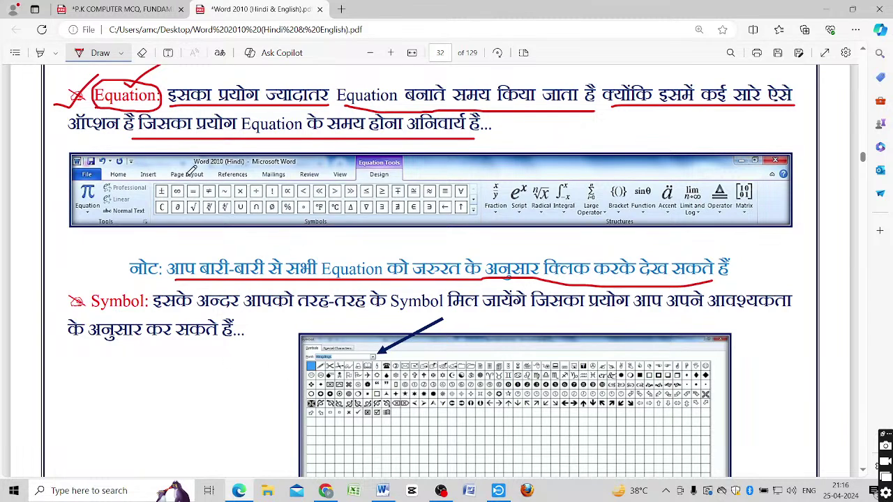
left_click_drag(183, 168, 195, 164)
Switch back to Word, insert a new blank equation on a new line below the embedded files, and open its equation options.
left_click(383, 491)
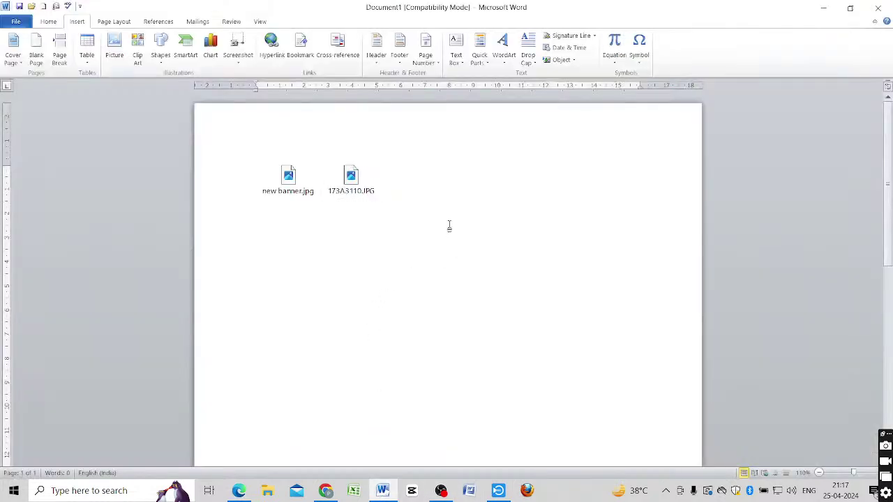
key("Return")
left_click(617, 63)
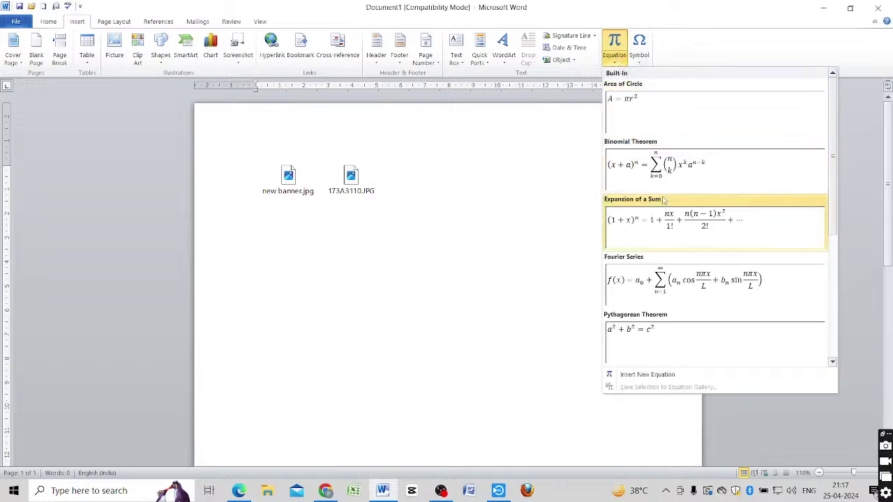
scroll(663, 171, "down", 2)
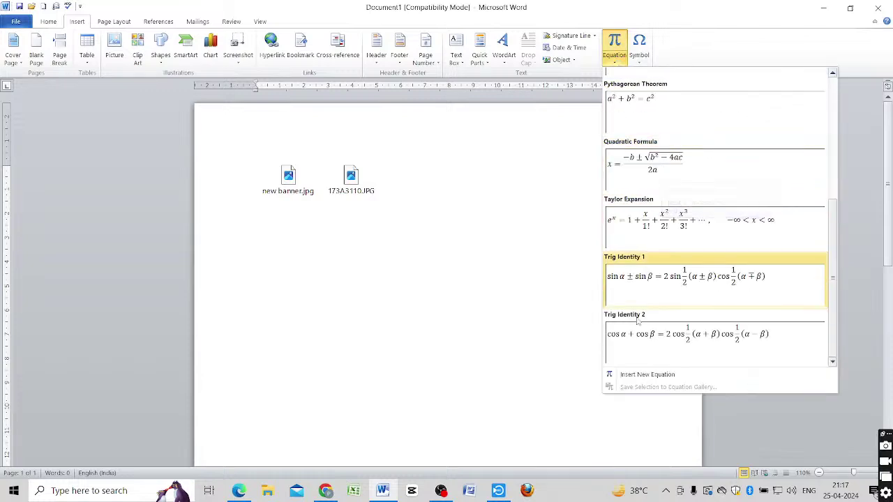
left_click(645, 377)
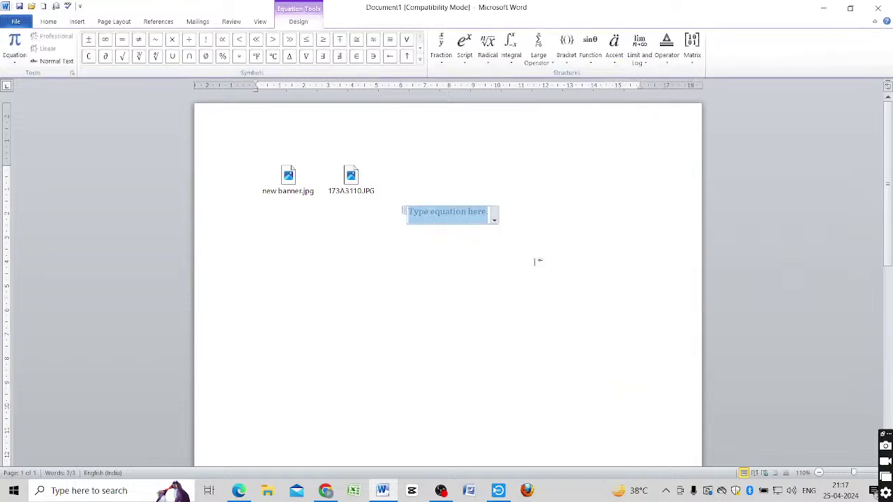
left_click(494, 221)
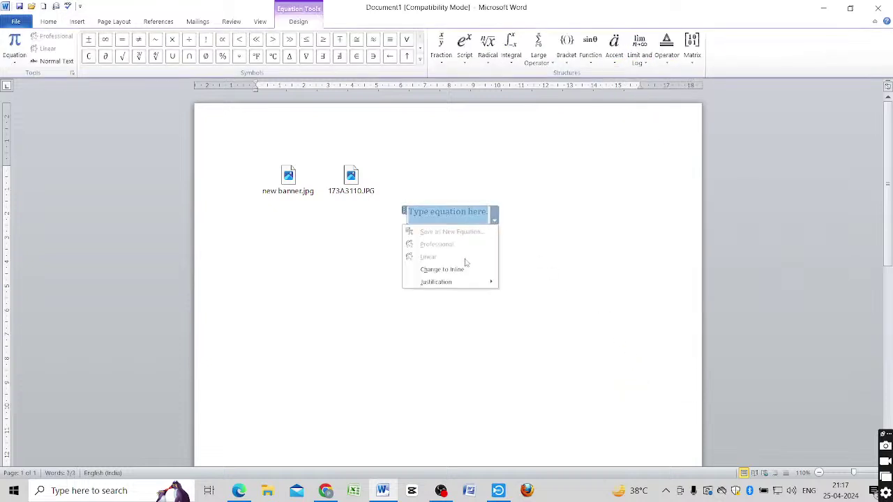
Dismiss the equation options and insert the cube root and fourth root symbols into the blank equation.
mouse_move(448, 287)
left_click(580, 227)
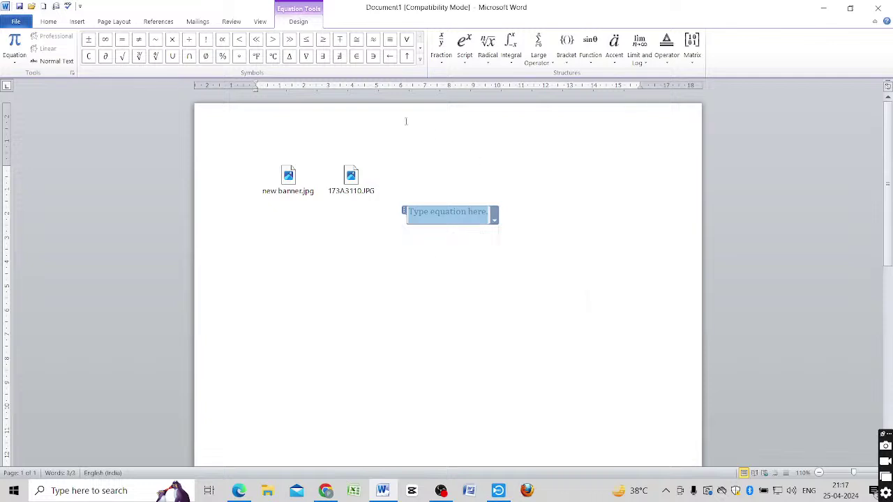
left_click(452, 170)
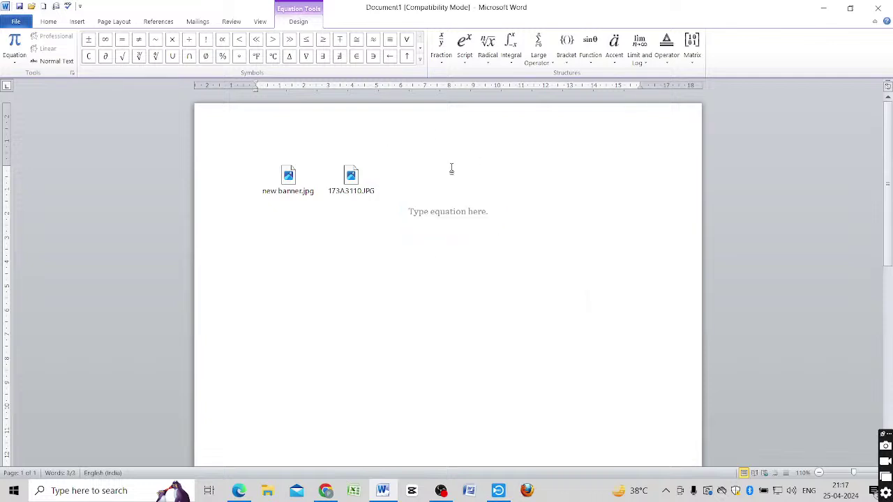
left_click(458, 213)
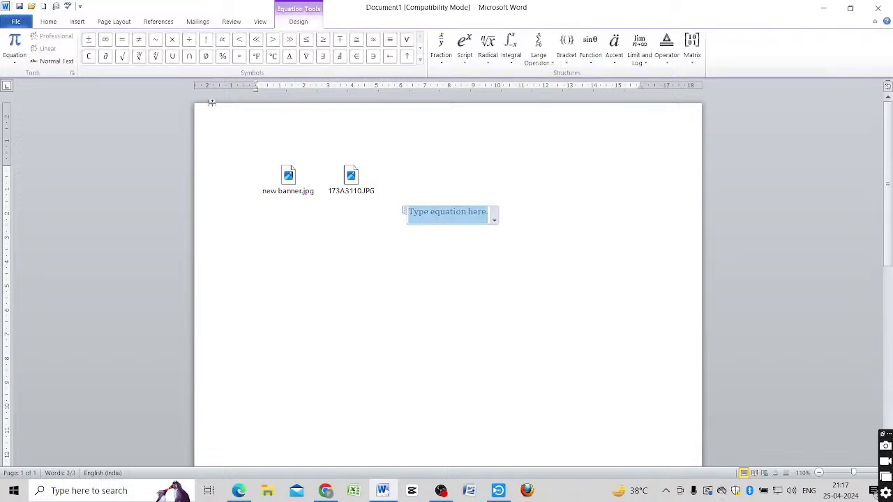
left_click(139, 58)
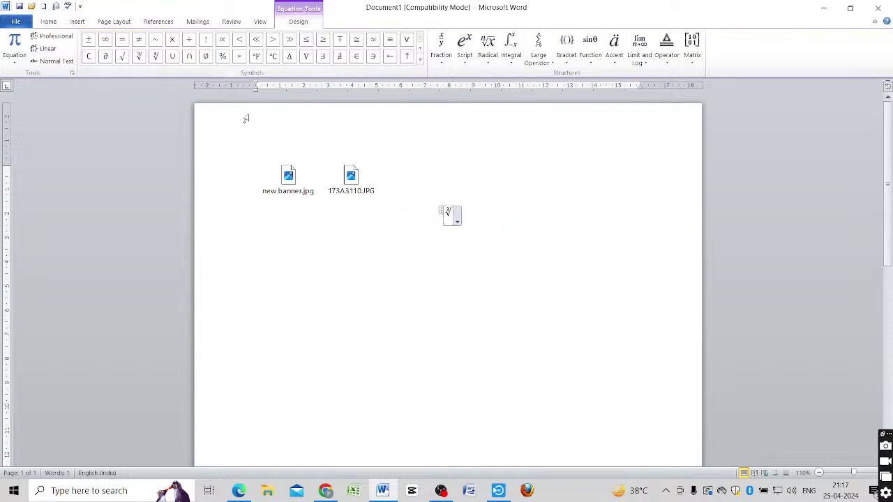
left_click(156, 57)
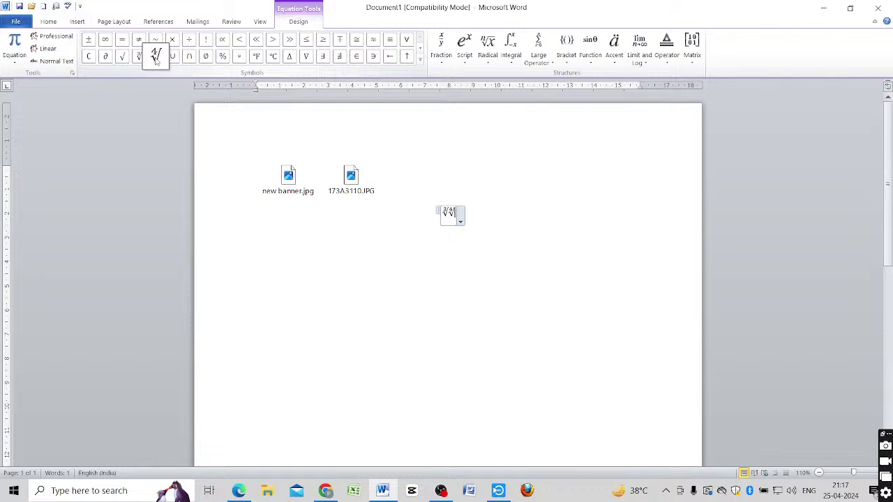
Return to editing the root equation and add the Basic Math alpha symbol after the two root symbols.
left_click(613, 216)
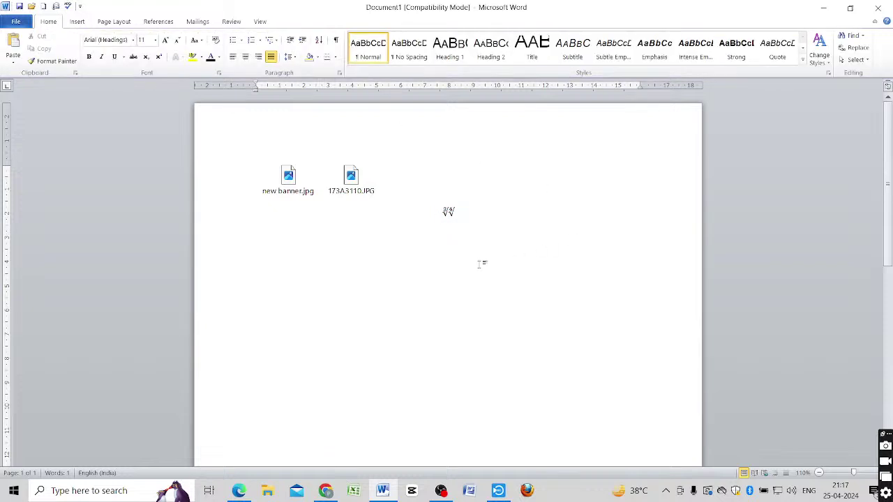
left_click(76, 22)
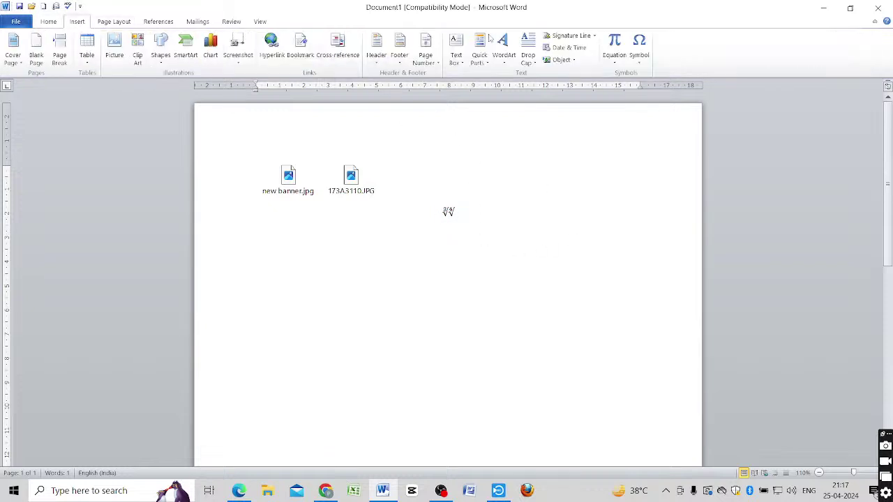
left_click(607, 61)
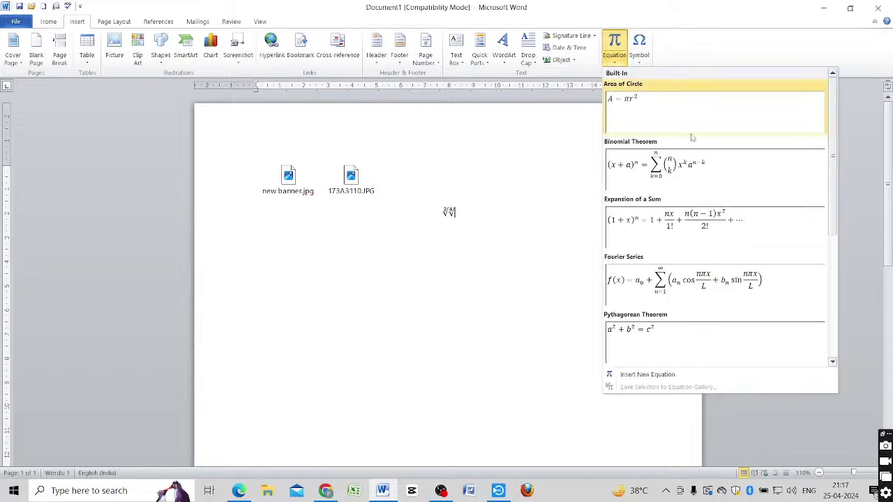
left_click(644, 376)
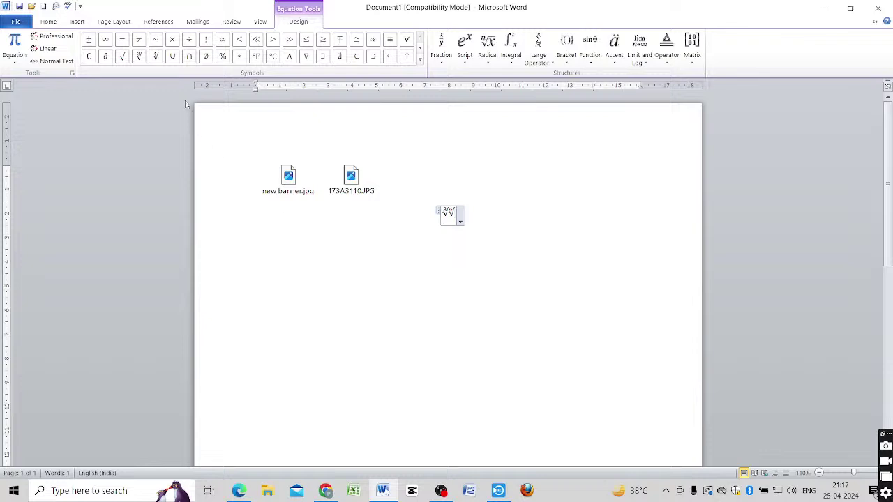
left_click(420, 58)
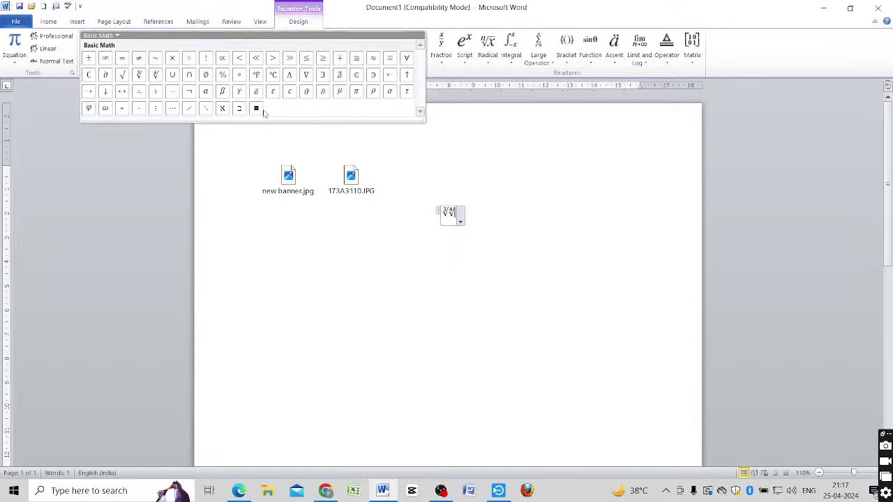
left_click(206, 91)
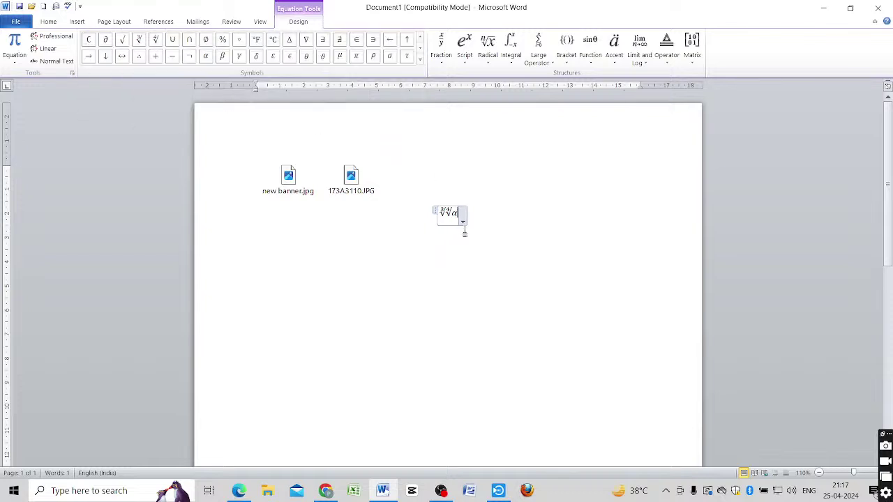
Convert the equation to Professional format so alpha is nested under the fourth root and cube root.
left_click(463, 224)
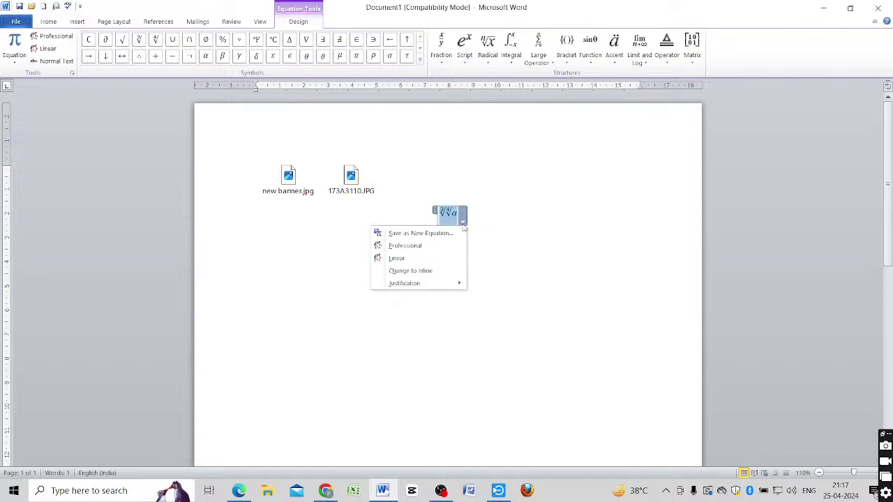
left_click(419, 249)
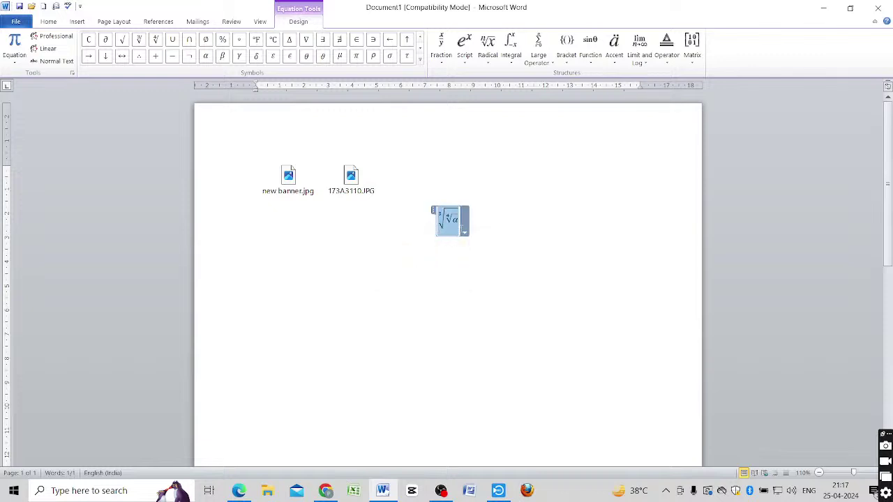
left_click(465, 233)
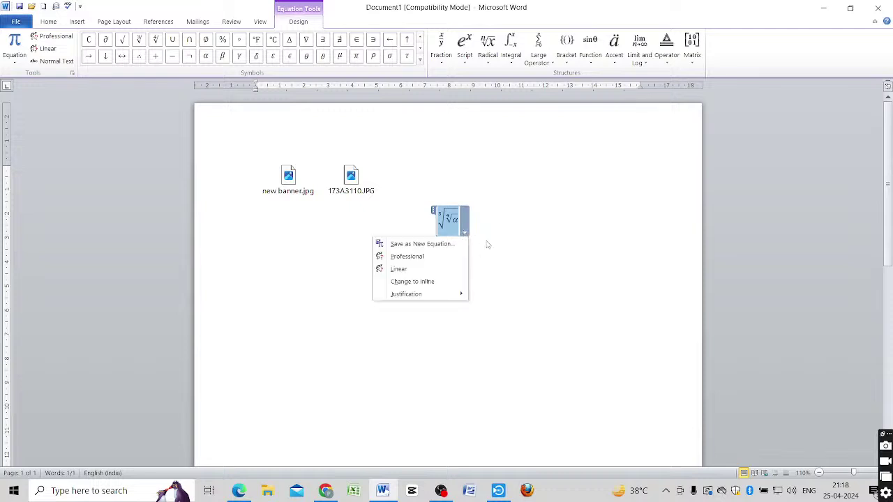
key("Escape")
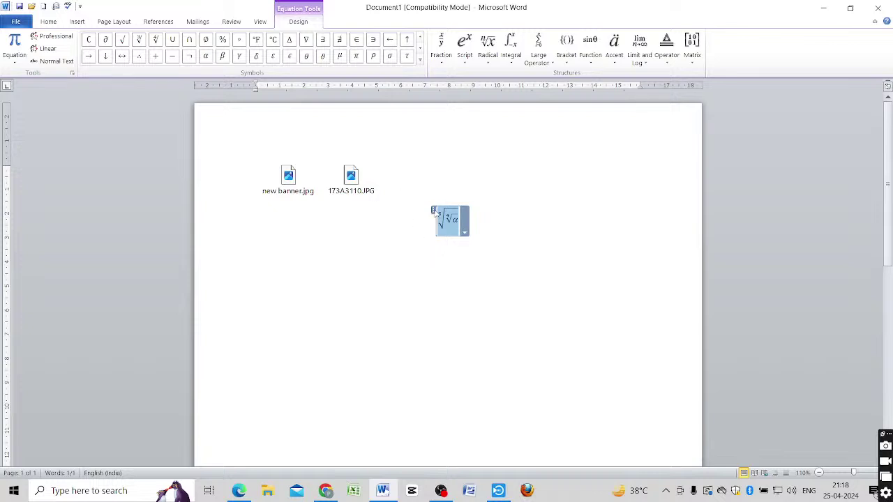
key("Right")
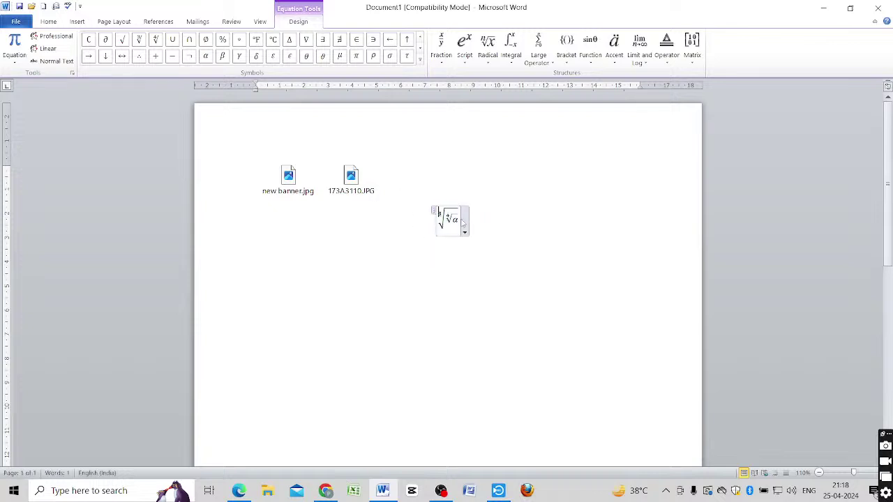
Select the whole nested-root equation and enlarge its font size to 72.
left_click_drag(438, 217, 465, 220)
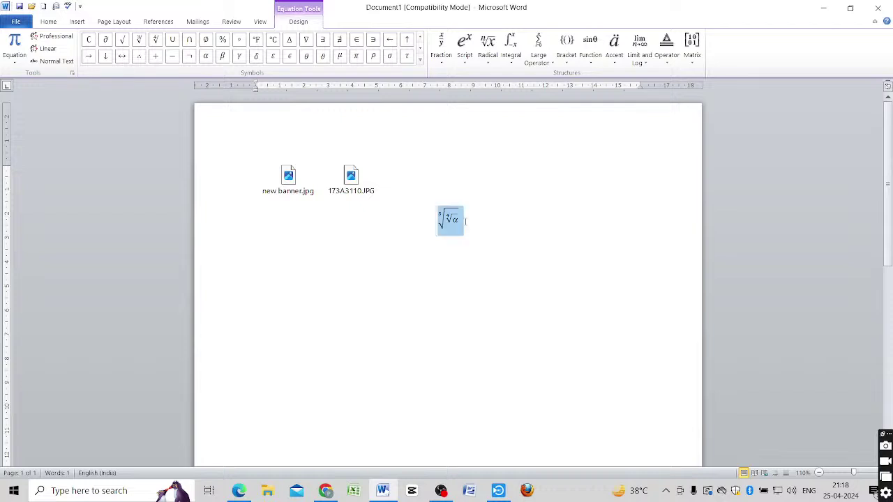
left_click(48, 21)
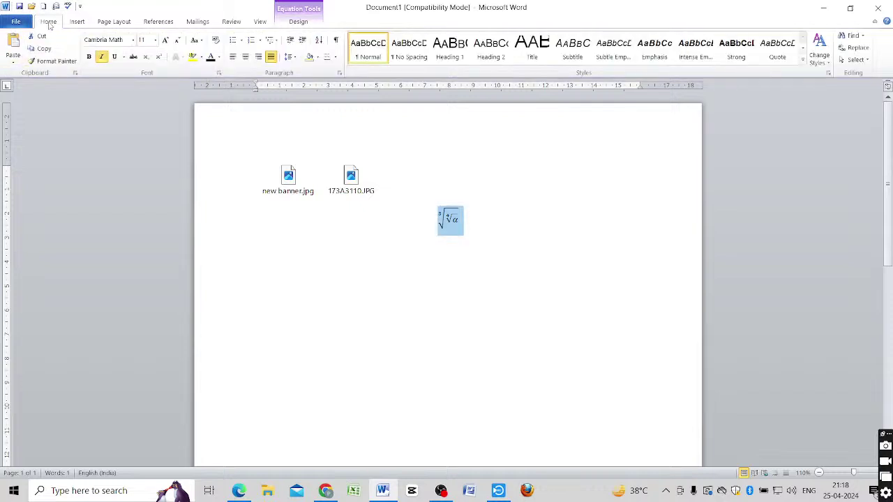
left_click(165, 40)
left_click(165, 40)
double_click(166, 40)
left_click(166, 41)
double_click(166, 41)
double_click(165, 40)
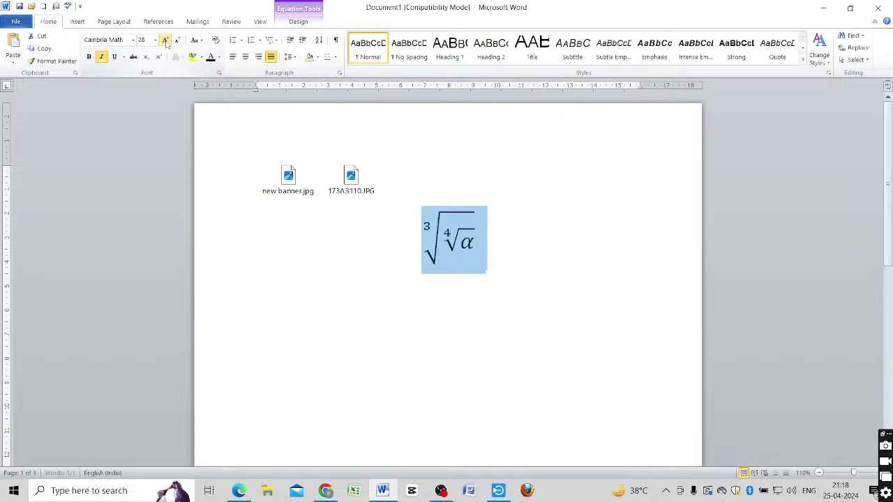
double_click(166, 41)
left_click(165, 40)
left_click(514, 301)
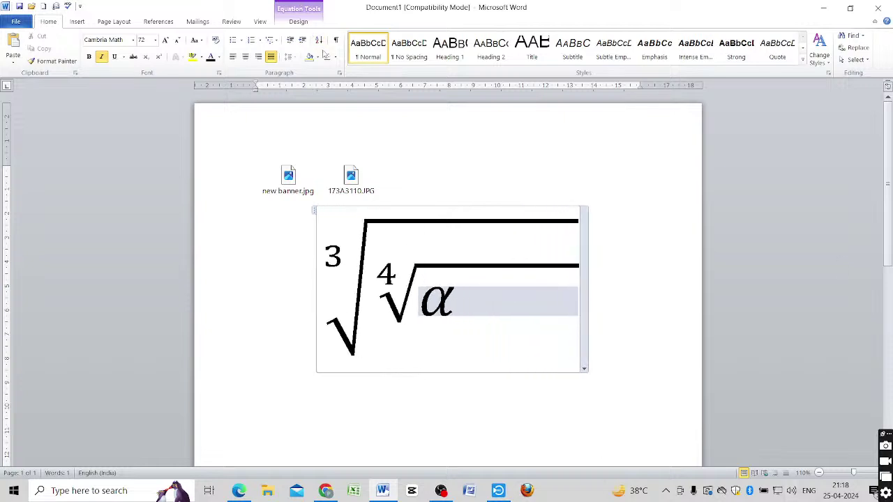
Add the multiplication, tilde and not-equal symbols after alpha inside the fourth root.
left_click(300, 21)
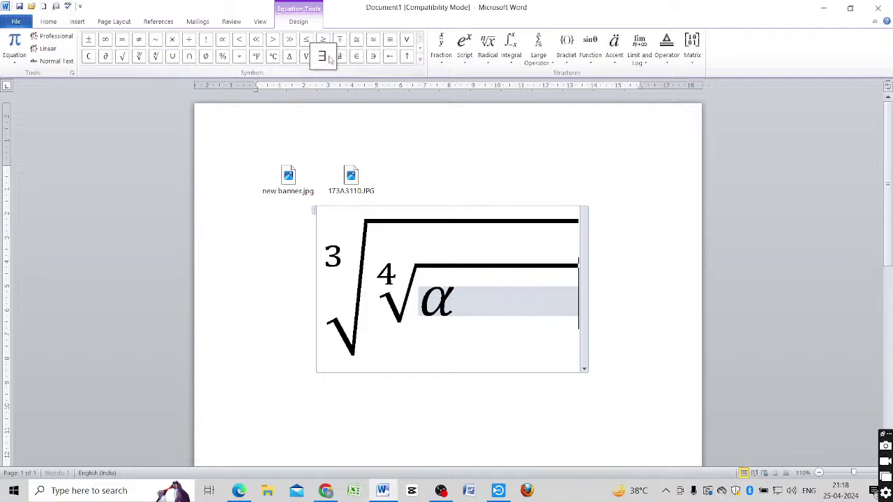
left_click(172, 40)
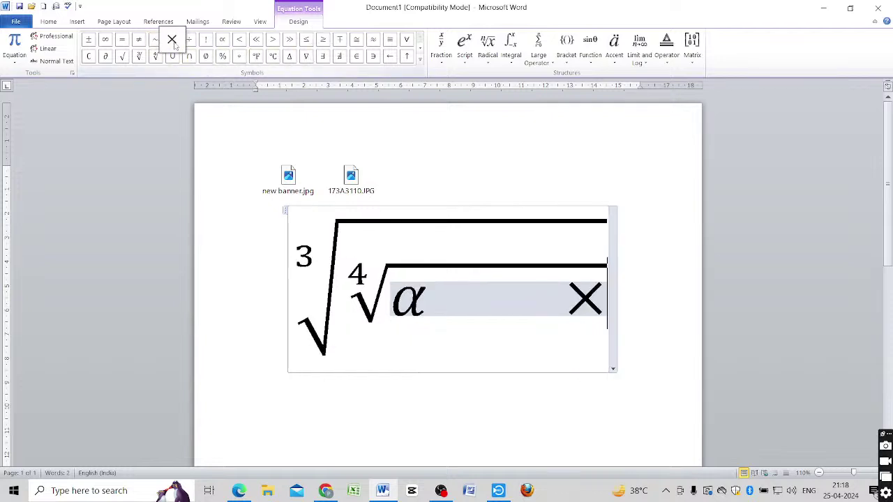
left_click(155, 41)
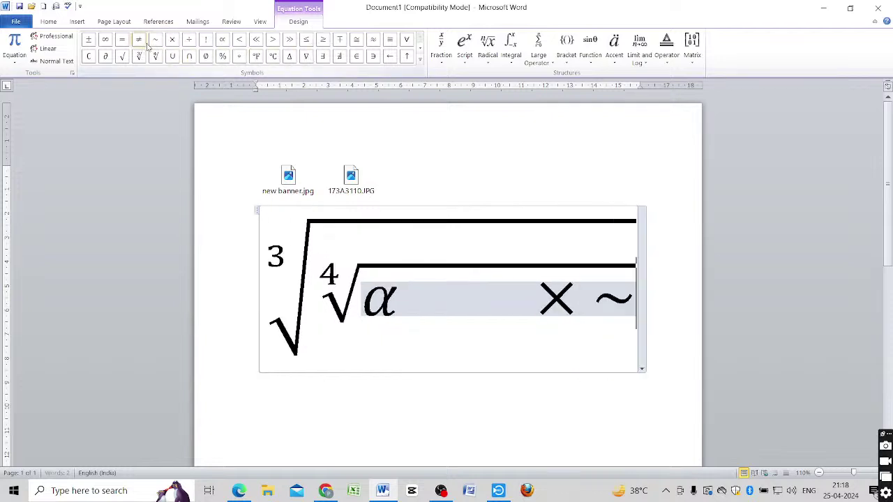
left_click(137, 41)
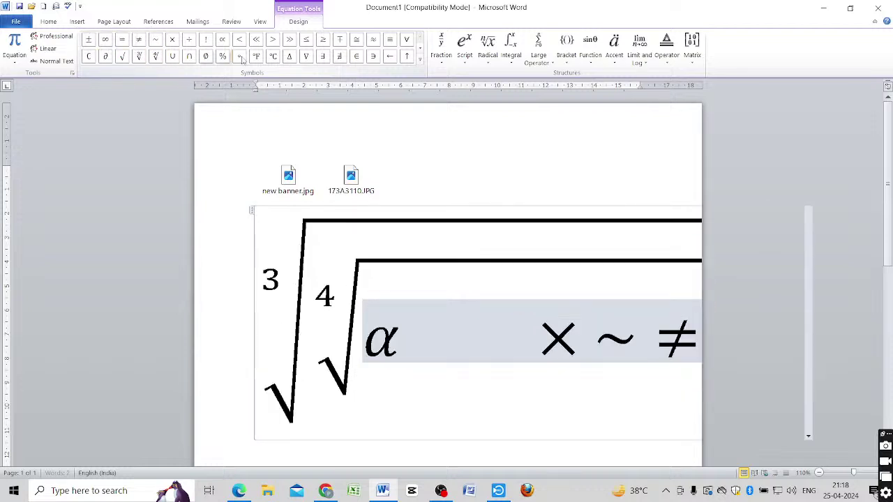
left_click(474, 167)
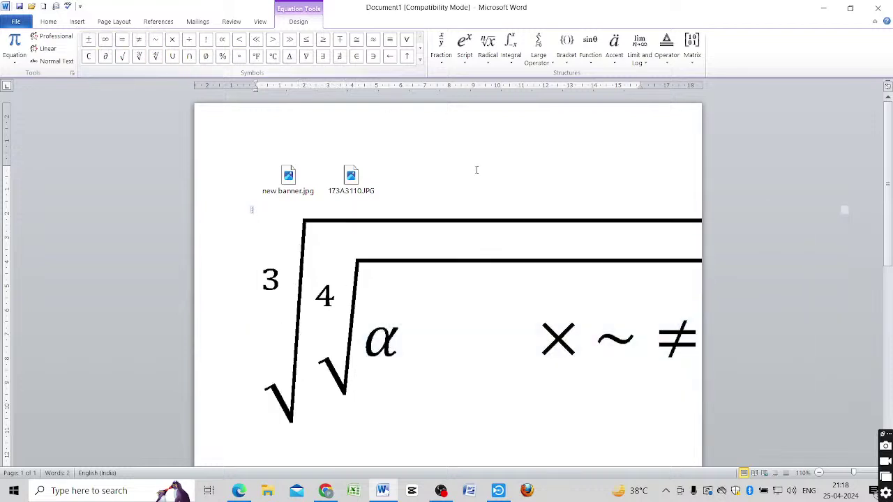
Delete the enlarged nested-root equation and the oversized empty line it leaves below the embedded image files.
left_click(407, 263)
right_click(349, 237)
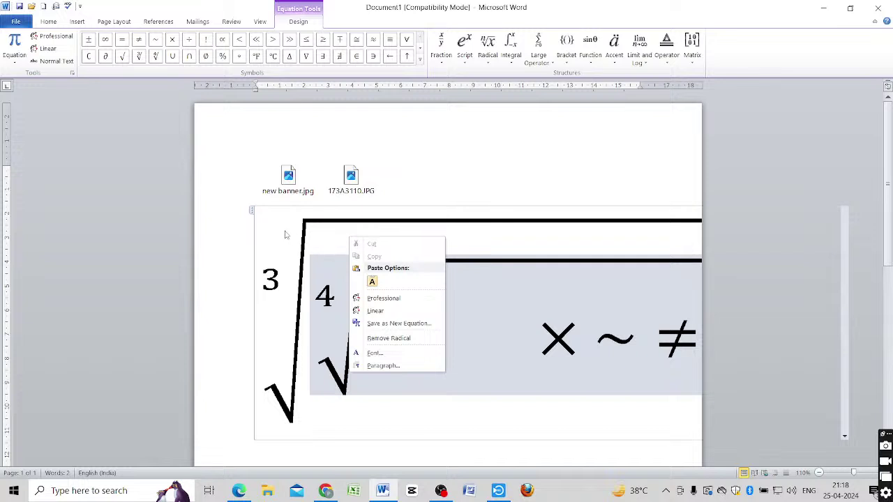
left_click(252, 213)
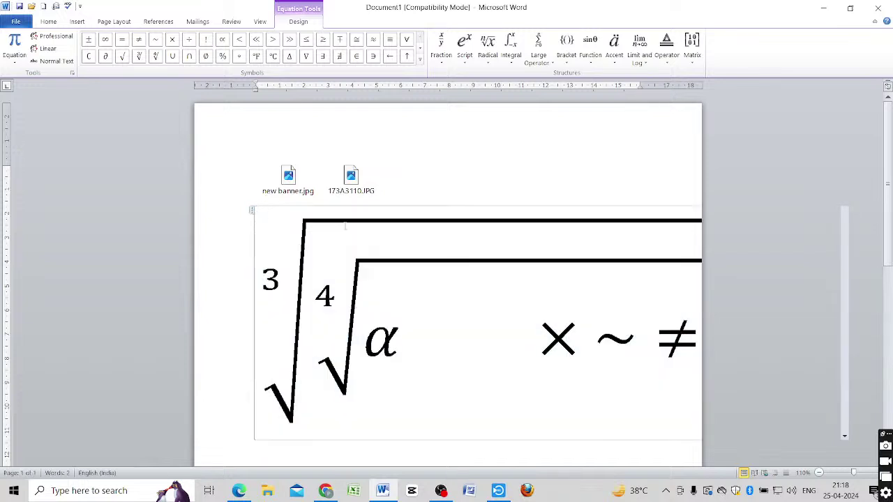
scroll(345, 226, "down", 3)
scroll(361, 220, "up", 1)
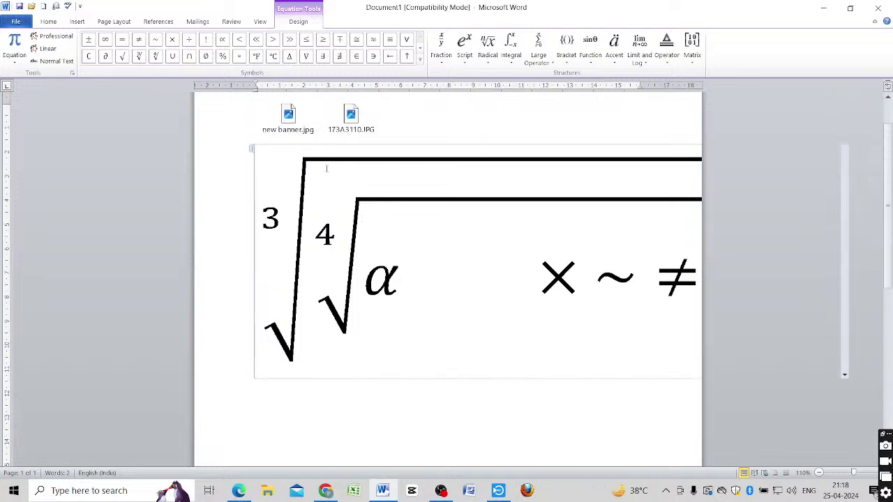
left_click(252, 150)
right_click(374, 169)
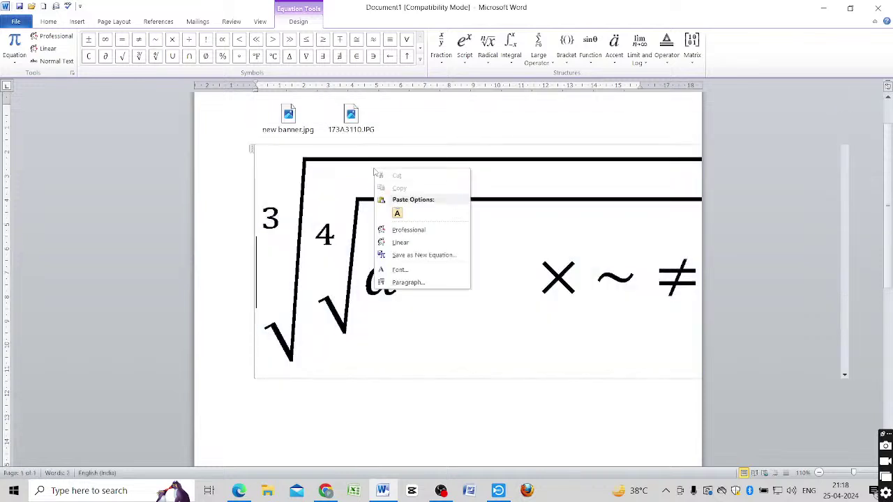
key("Escape")
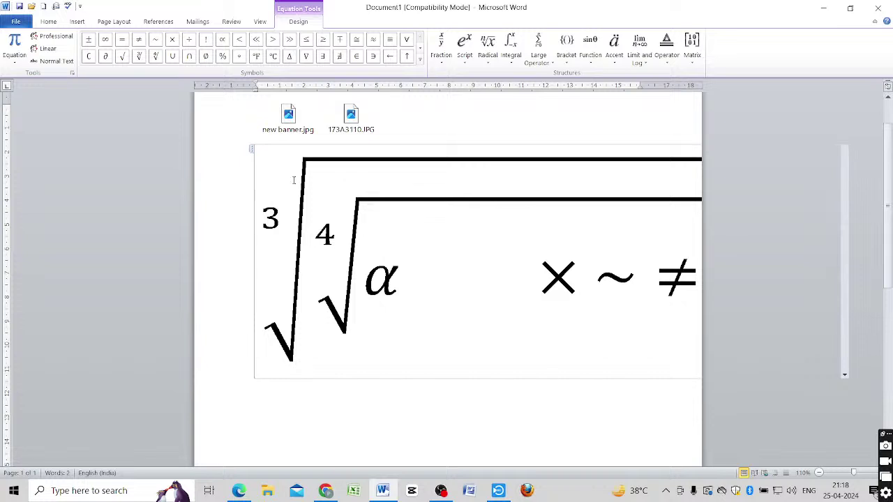
key("Delete")
key("Delete")
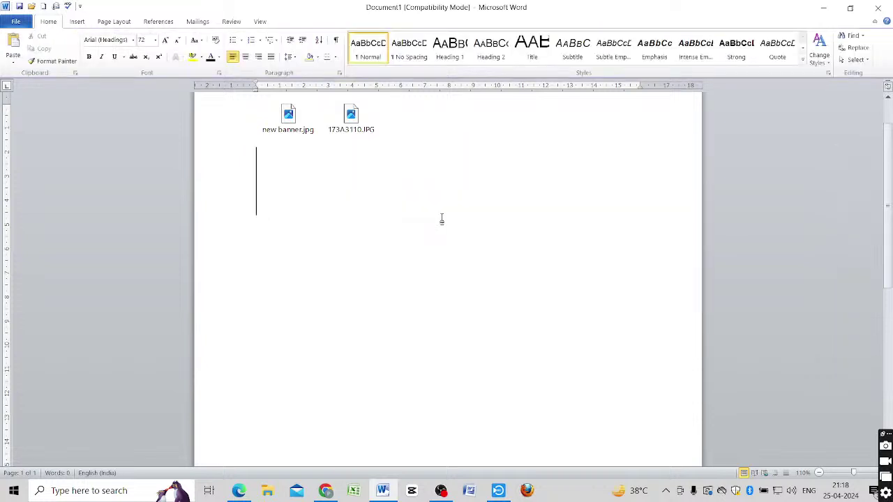
scroll(430, 243, "up", 2)
key("BackSpace")
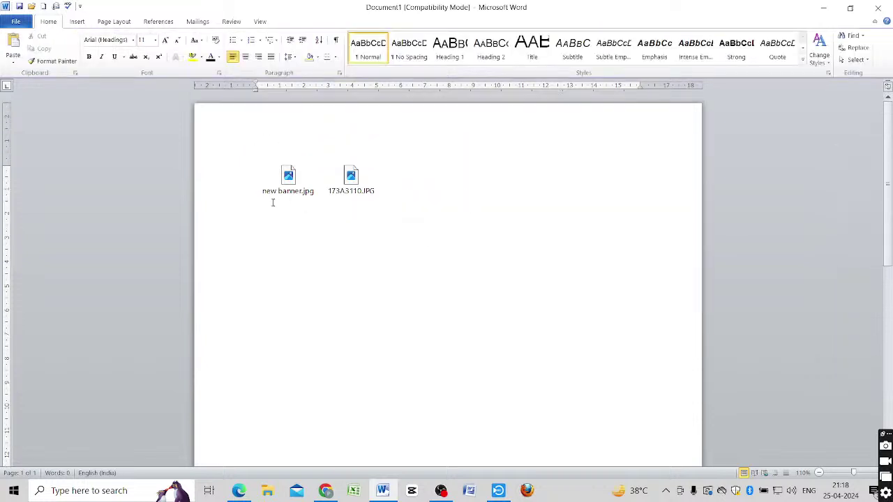
Review the built-in equations and insert a new blank equation after the 173A3110.JPG icon.
key("Tab")
left_click(76, 21)
left_click(614, 61)
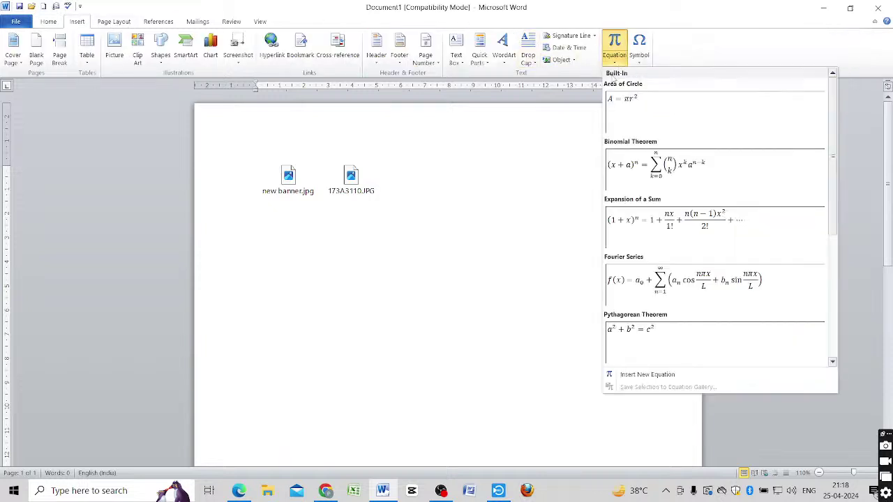
scroll(703, 279, "down", 3)
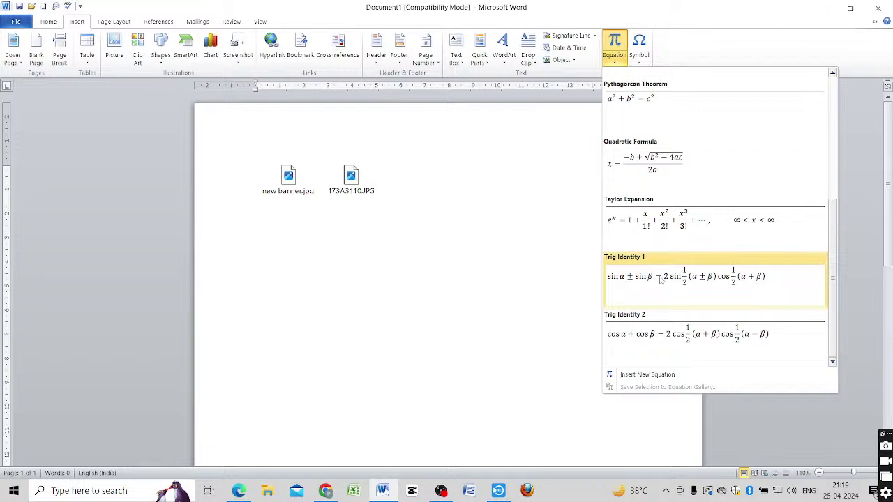
scroll(670, 267, "up", 3)
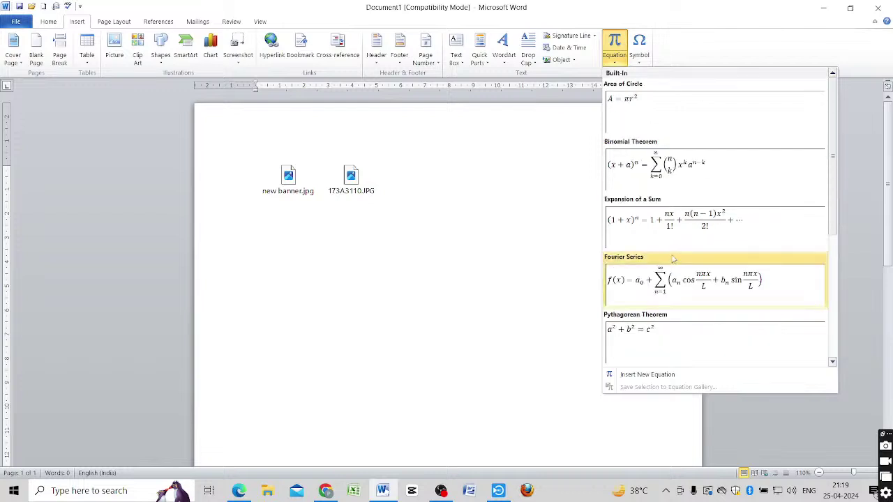
left_click(642, 375)
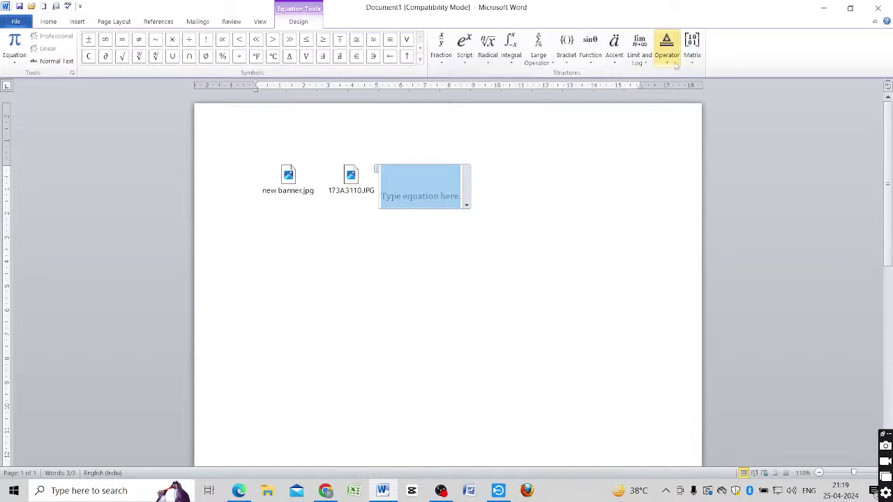
Check the available matrix structures for the blank equation, leaving it empty, and place the cursor on the line below.
left_click(692, 50)
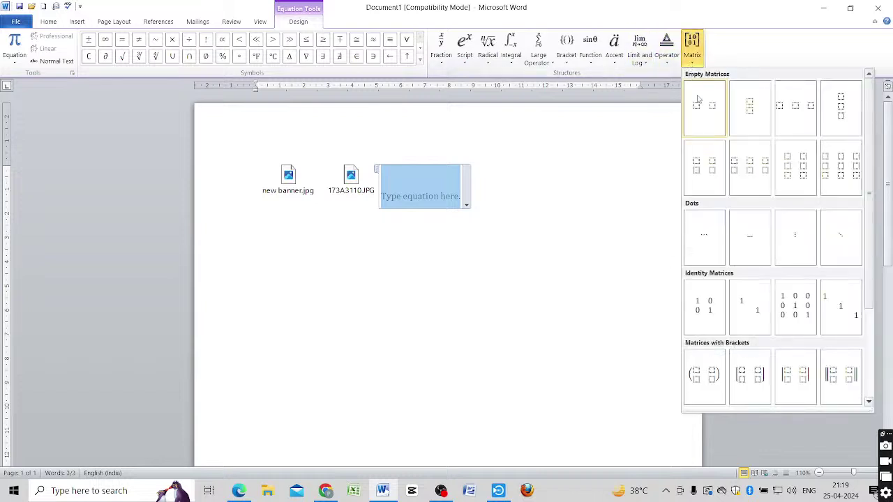
left_click(618, 175)
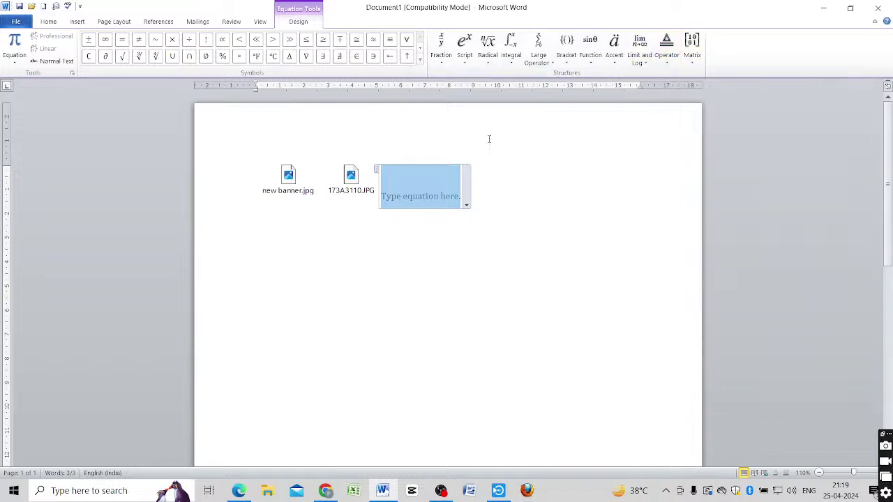
left_click(78, 23)
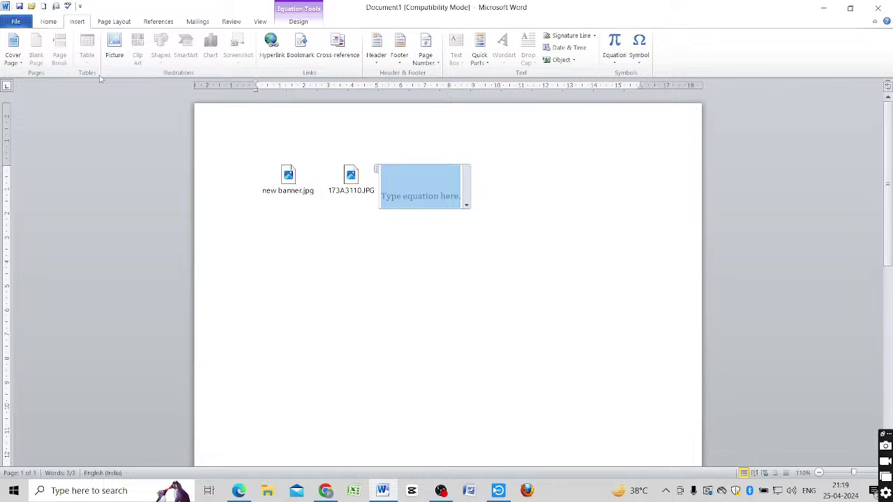
left_click(293, 229)
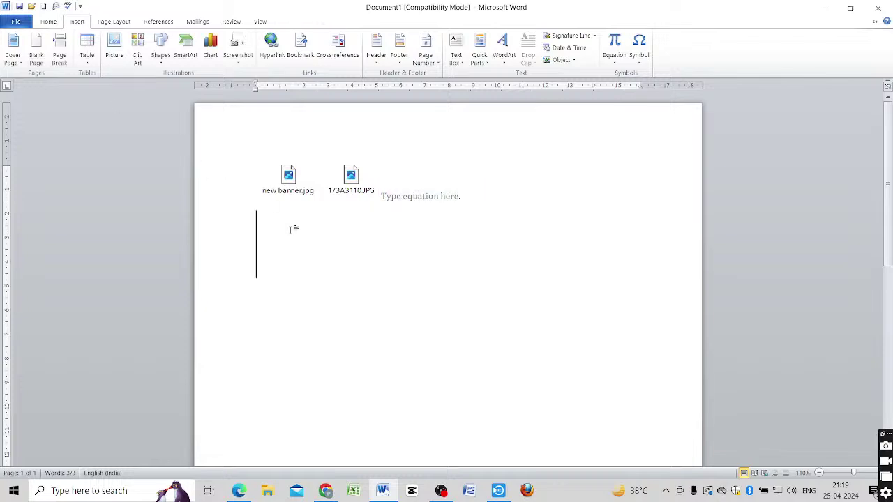
Switch to the Word 2010 PDF in Edge and underline the Symbol heading and its description in red on page 32.
left_click(238, 491)
scroll(212, 380, "down", 3)
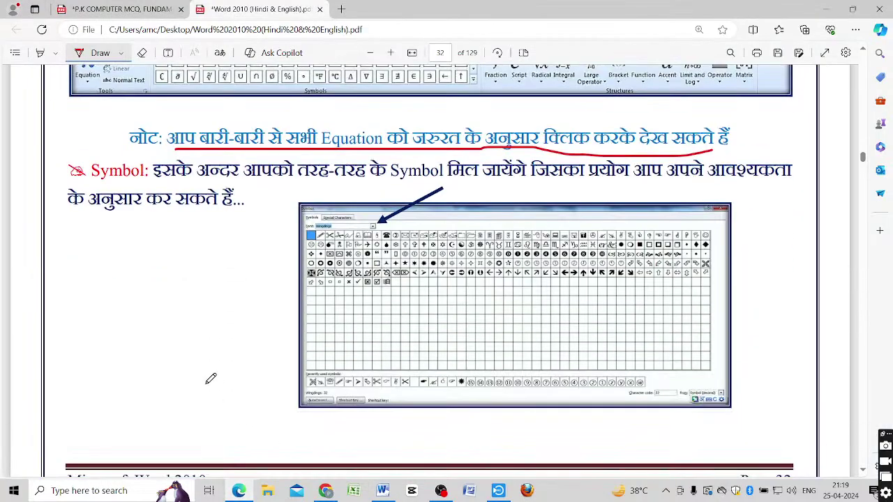
mouse_move(72, 184)
left_mouse_down()
mouse_move(646, 177)
mouse_move(786, 166)
left_mouse_up()
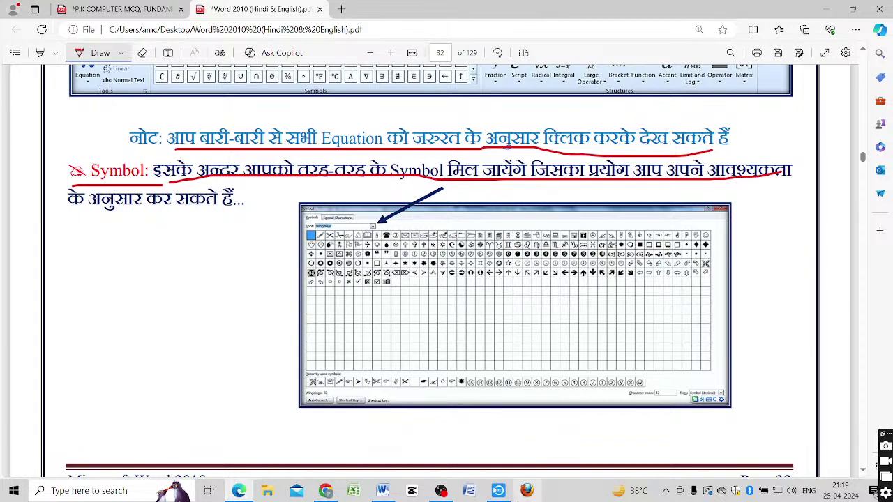
Switch back to Word and insert an ampersand symbol in the Algerian font on the line below the icons.
left_click(383, 491)
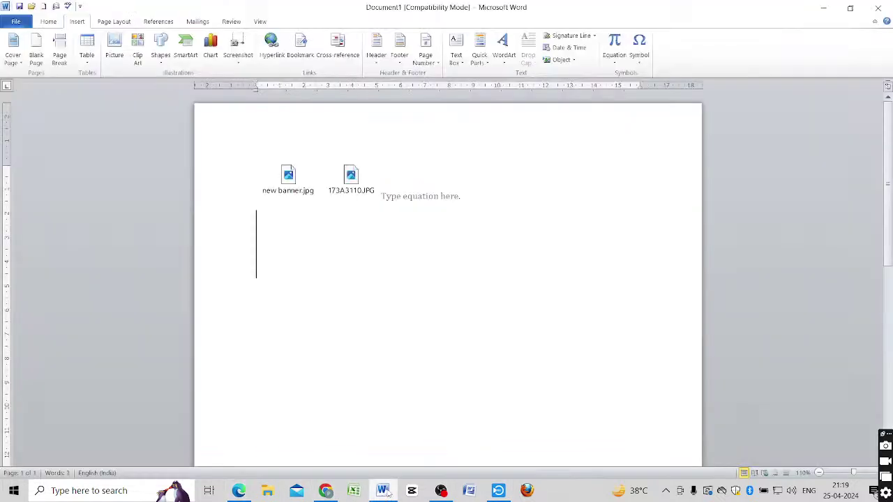
left_click(641, 64)
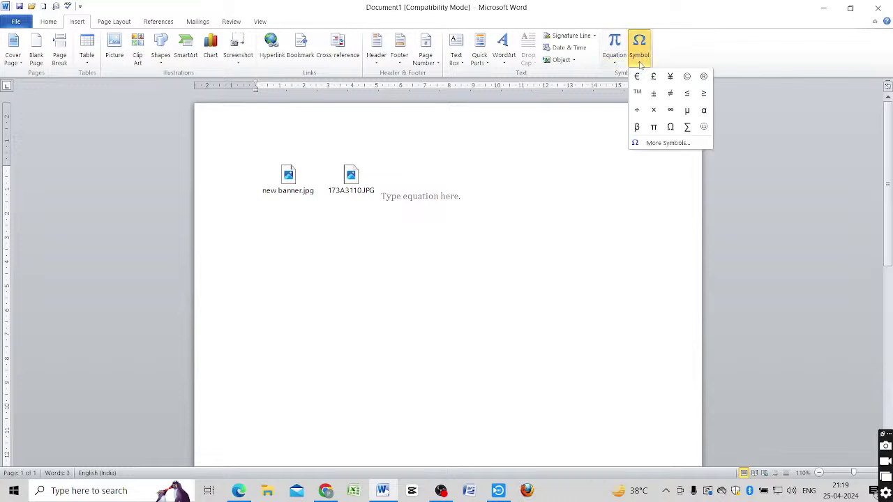
left_click(653, 147)
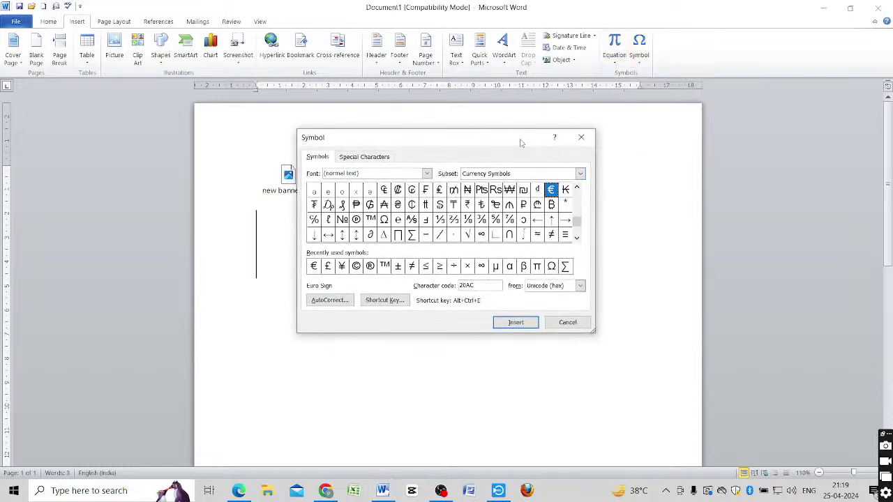
left_click_drag(519, 140, 668, 100)
left_click(574, 133)
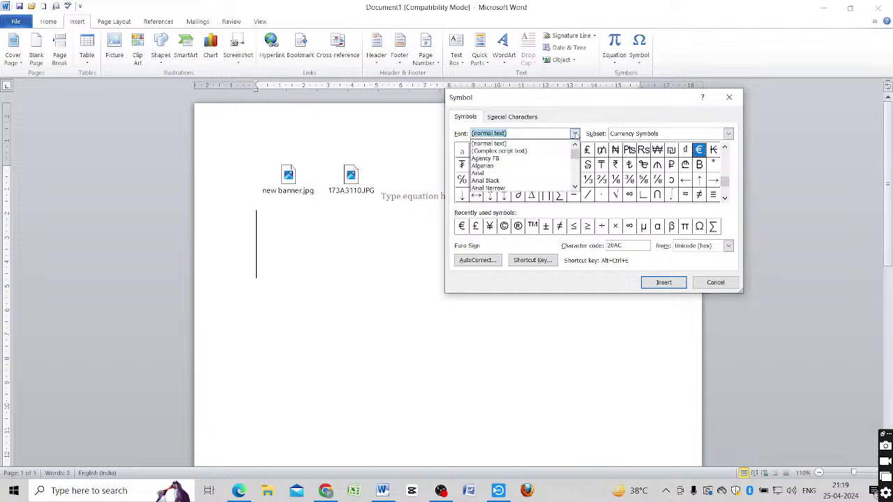
left_click(522, 166)
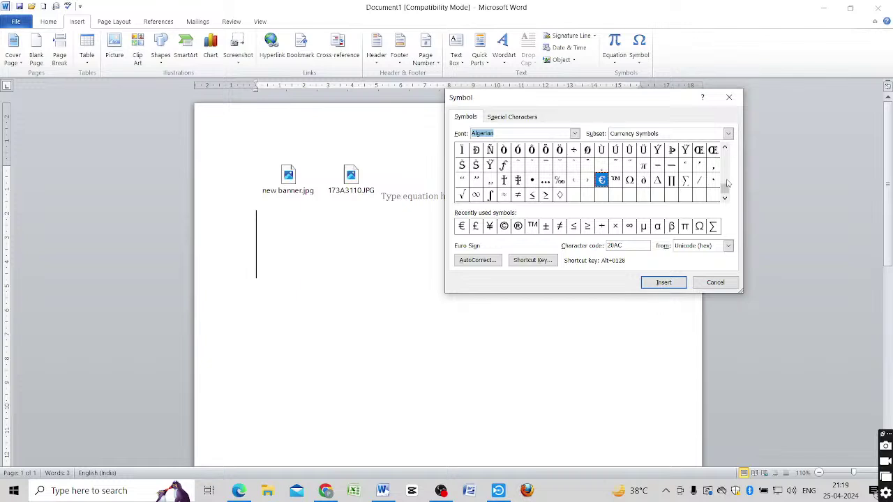
left_click_drag(727, 183, 726, 150)
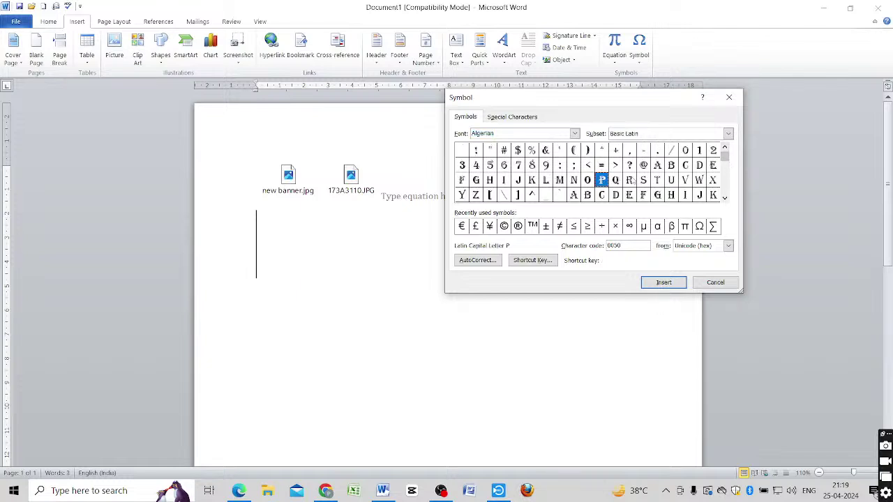
left_click(518, 150)
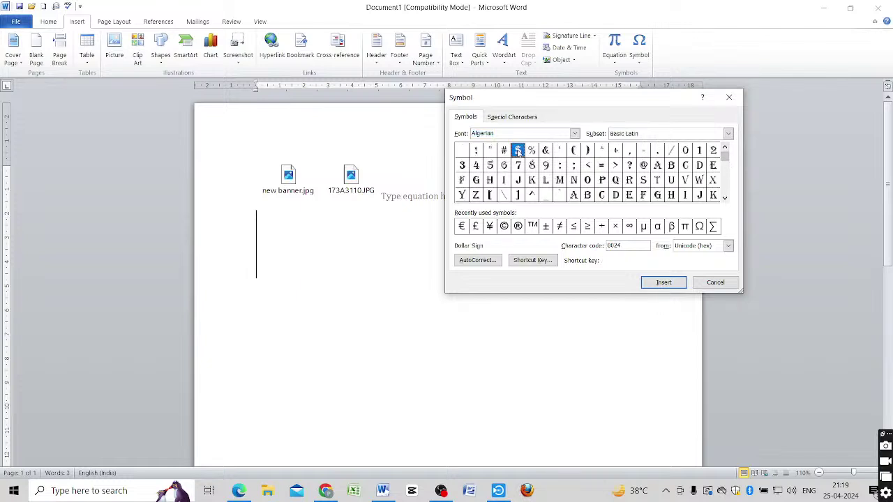
left_click(545, 152)
left_click(663, 282)
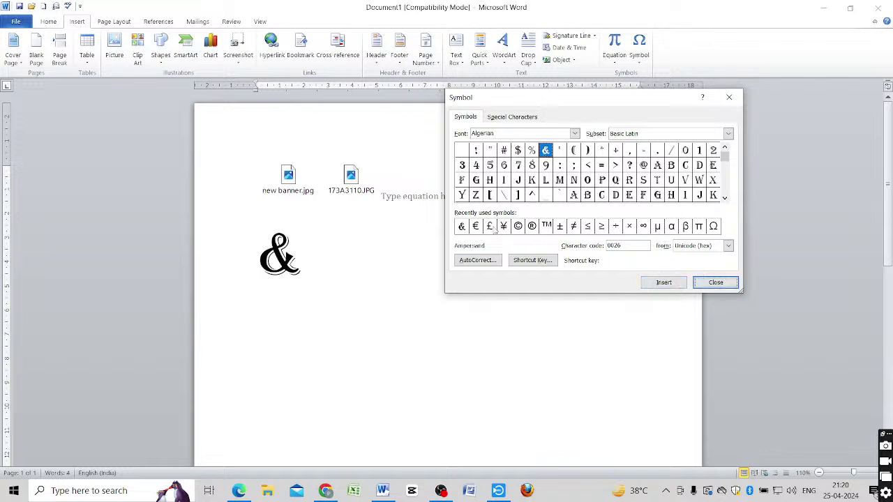
Insert the pound, euro, registered and trade mark symbols after the ampersand and close the Symbol dialog.
left_click(490, 226)
left_click(654, 283)
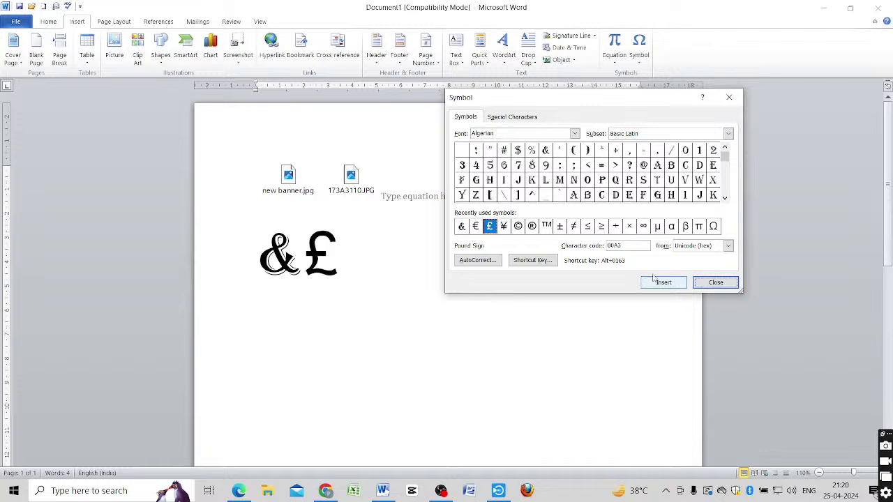
left_click(475, 227)
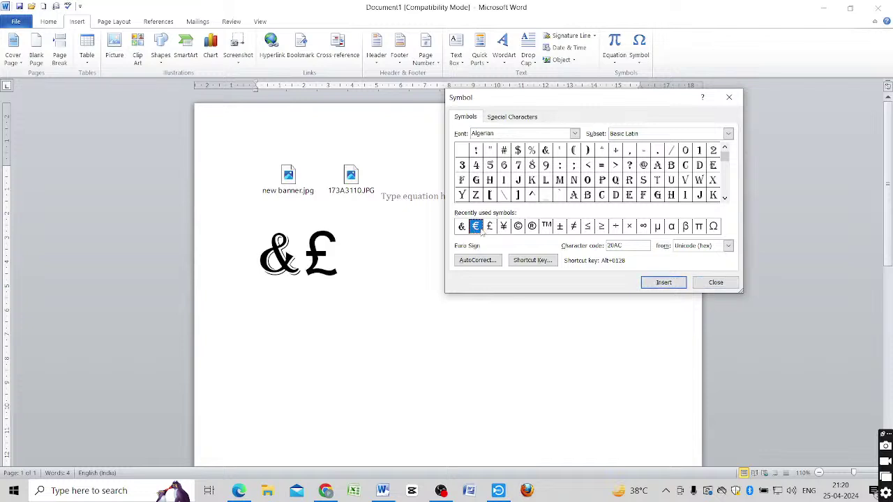
left_click(654, 282)
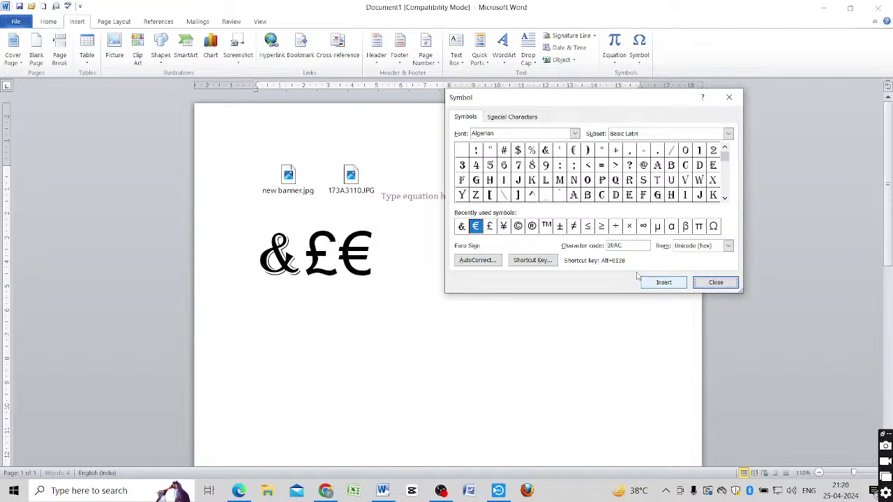
left_click(536, 228)
left_click(664, 283)
left_click(548, 229)
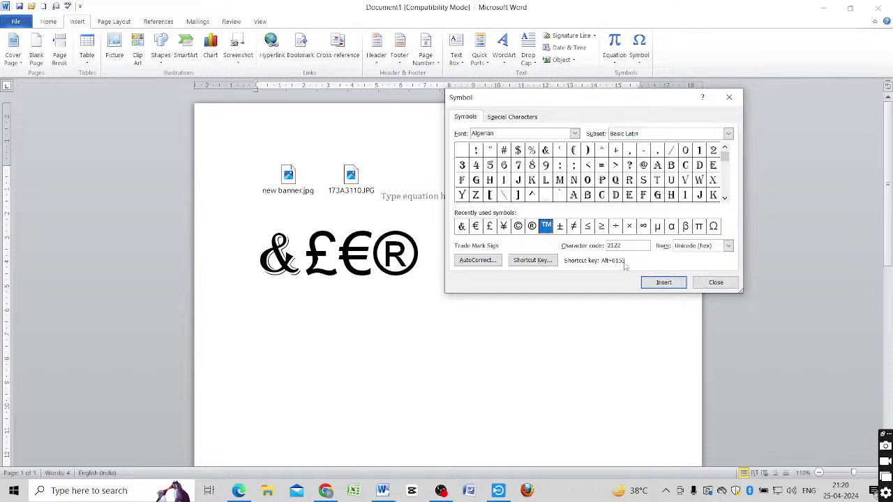
left_click(664, 282)
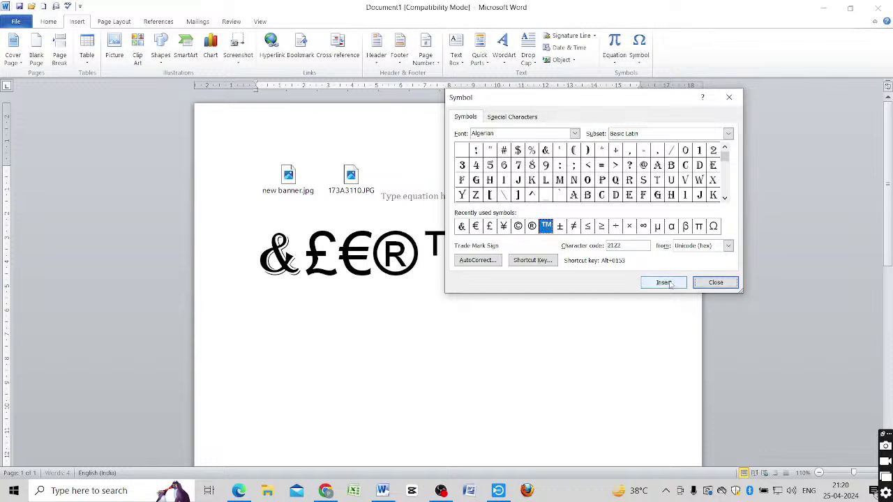
left_click(728, 99)
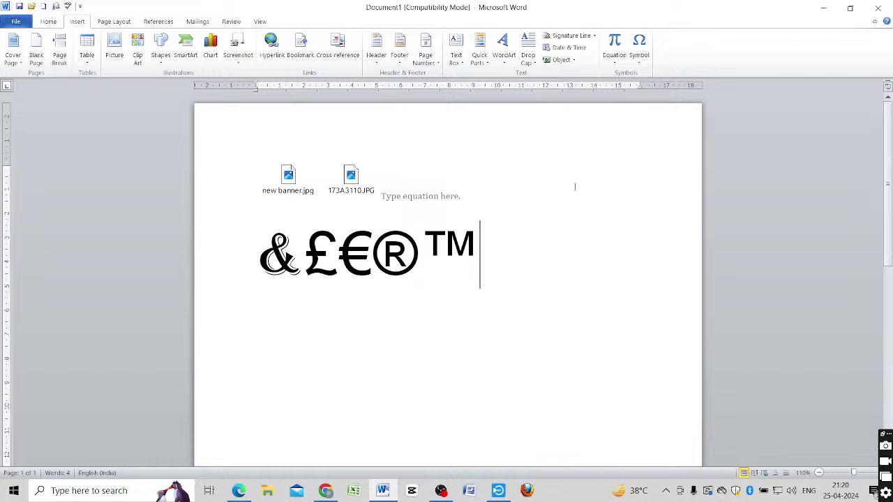
Delete all the inserted symbols and the blank equation placeholder, keeping the two embedded image icons.
key("BackSpace")
key("BackSpace")
key("BackSpace")
key("BackSpace")
key("BackSpace")
key("BackSpace")
key("BackSpace")
key("BackSpace")
key("BackSpace")
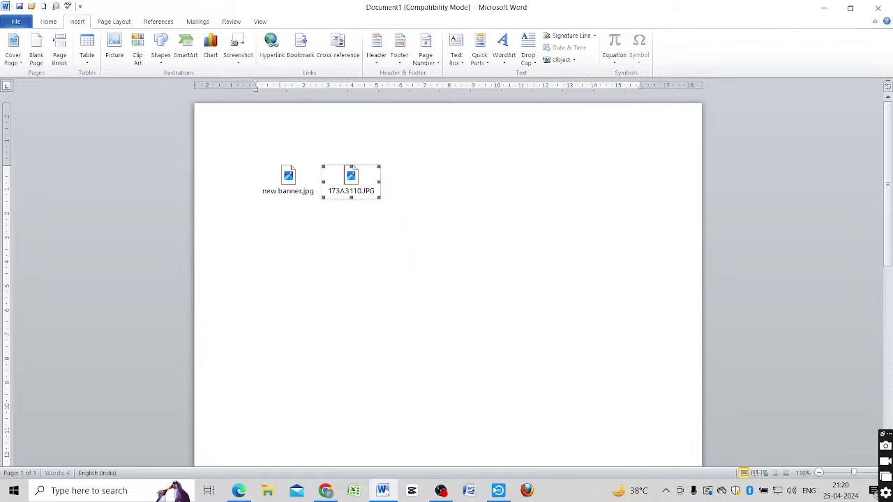
Enter 2×2 on a new line below the embedded icons, using the multiplication sign from the symbols.
key("Return")
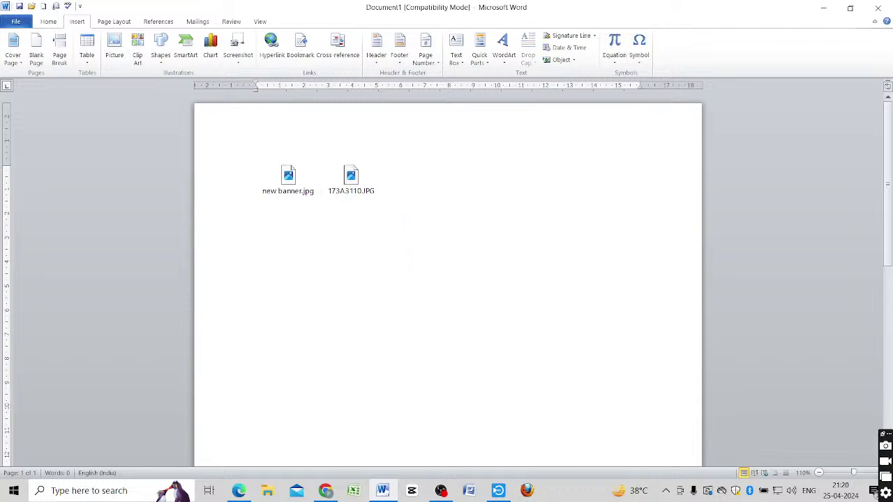
type("2")
left_click(639, 50)
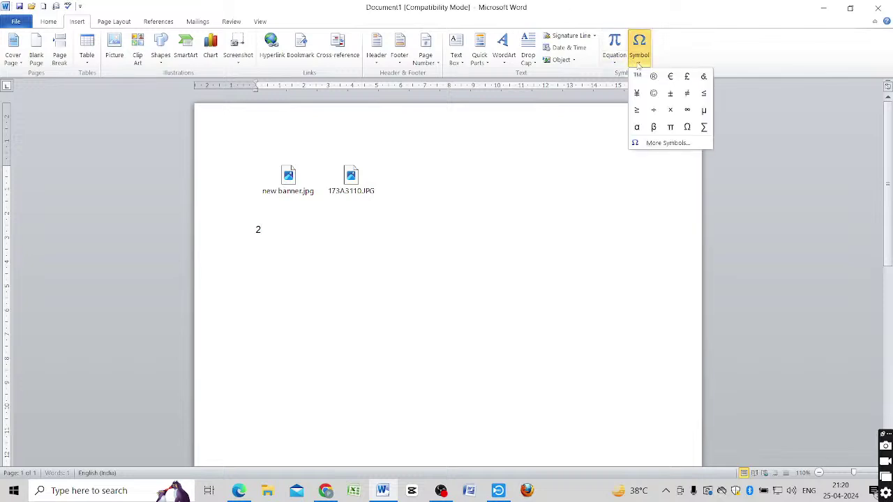
left_click(670, 109)
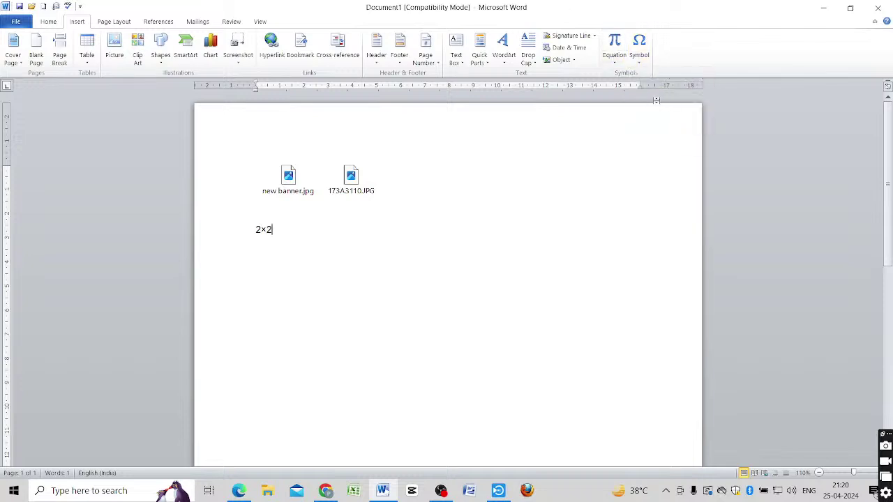
Browse the full symbol set for normal text, from Latin-1 Supplement through Combining Diacritical Marks, Greek and Coptic and Hebrew to Greek Extended.
left_click(639, 46)
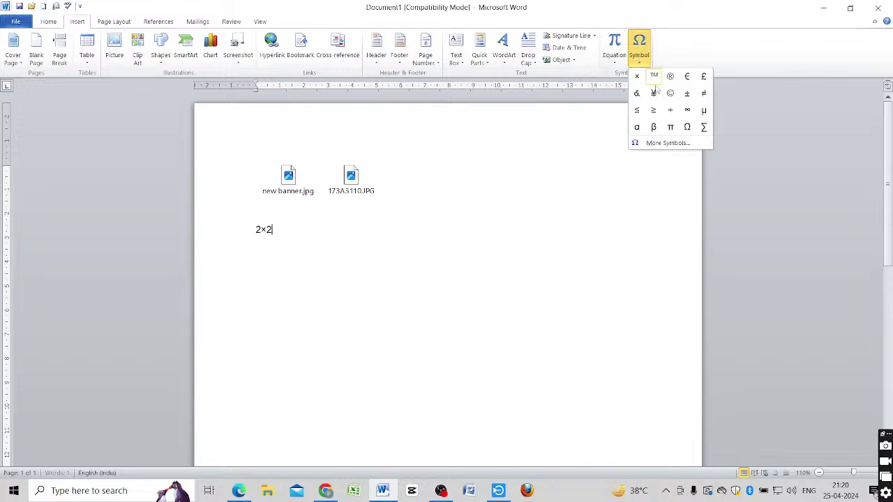
left_click(677, 145)
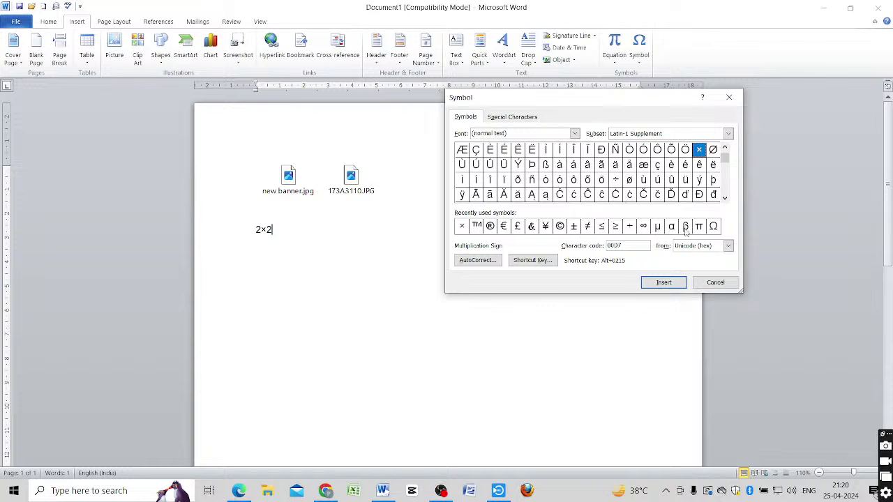
left_click(724, 198)
left_click(724, 198)
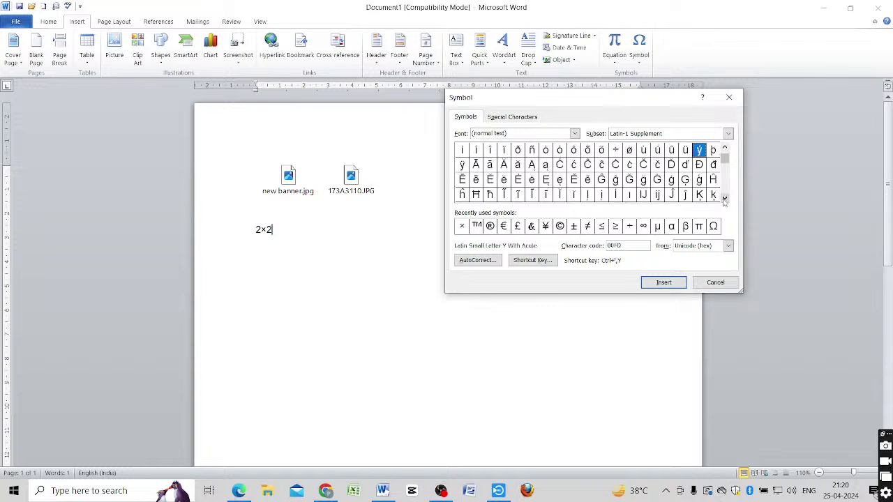
left_click(724, 199)
left_click_drag(724, 198, 724, 199)
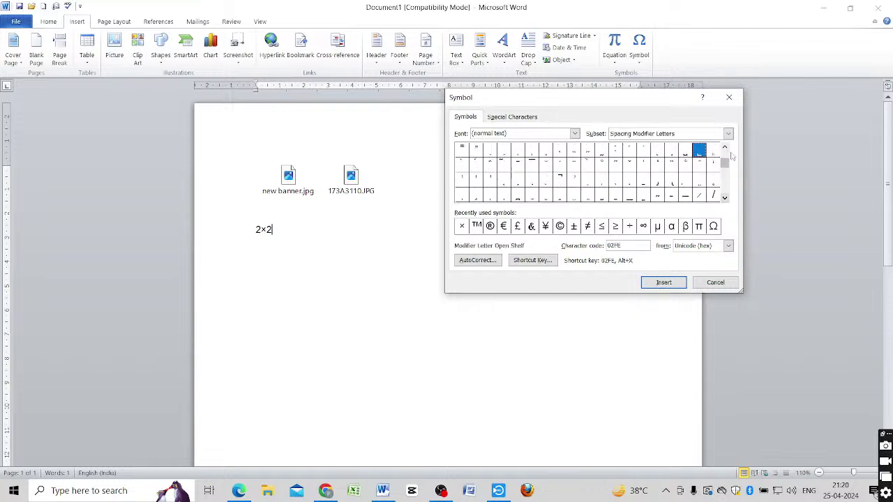
left_click(643, 197)
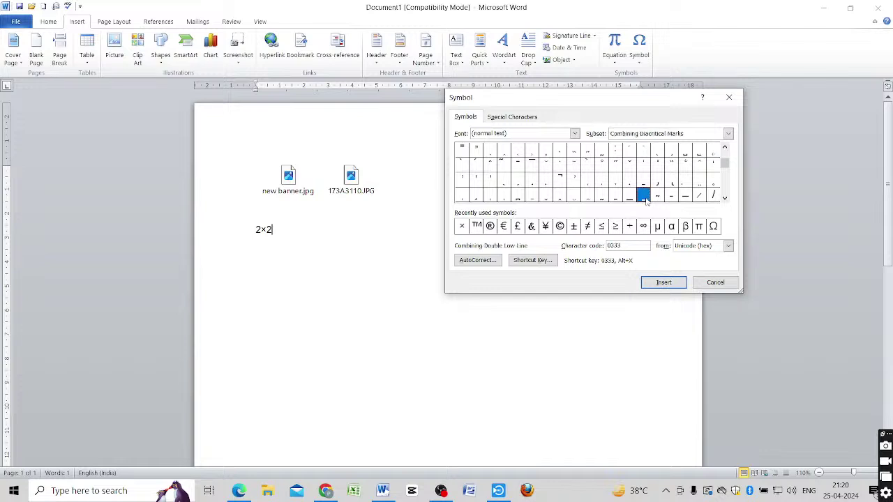
left_click(725, 198)
left_click(725, 199)
left_click(725, 199)
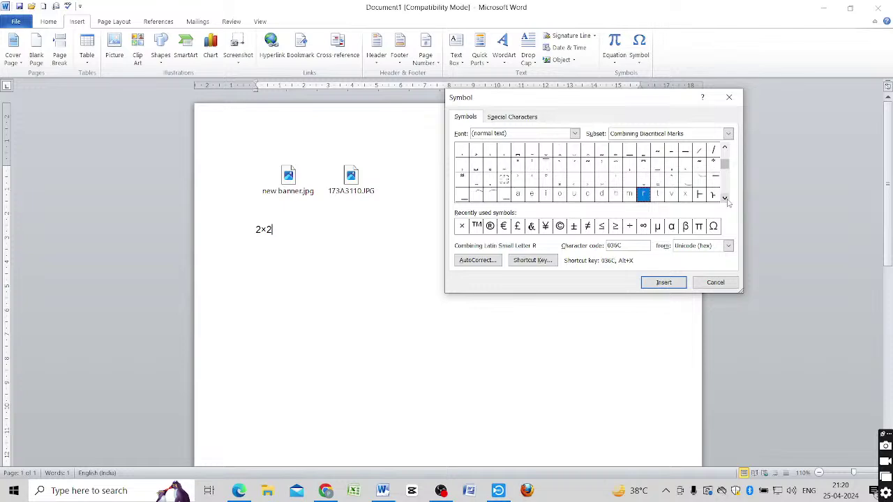
left_click(724, 199)
left_click(725, 198)
left_click(725, 199)
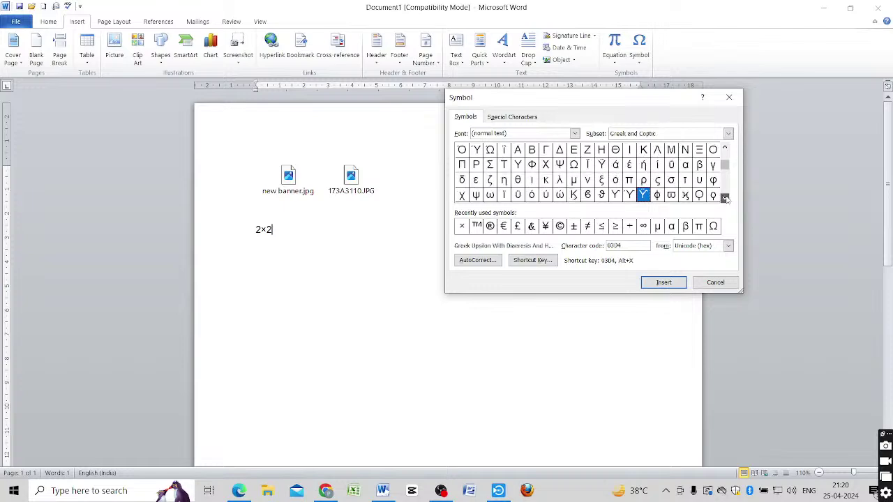
left_click(725, 198)
left_click_drag(725, 199, 724, 199)
left_click_drag(725, 149, 725, 149)
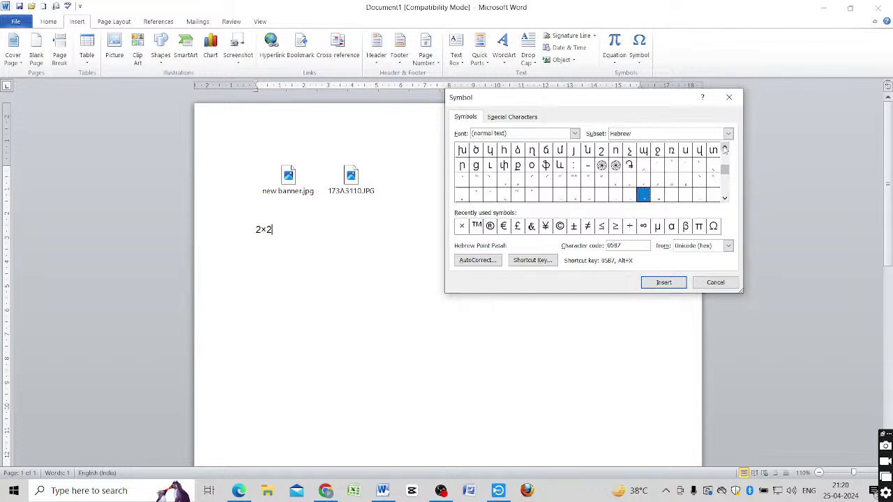
left_click_drag(725, 199, 724, 199)
scroll(725, 197, "down", 8)
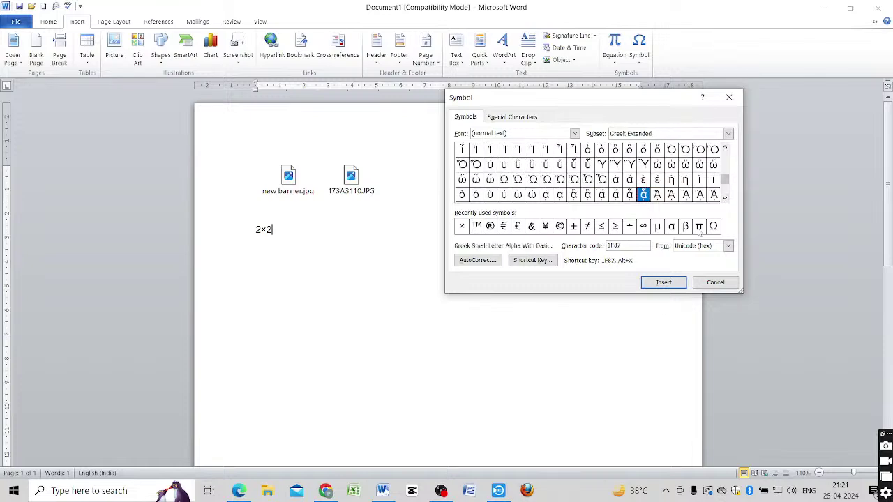
left_click(725, 198)
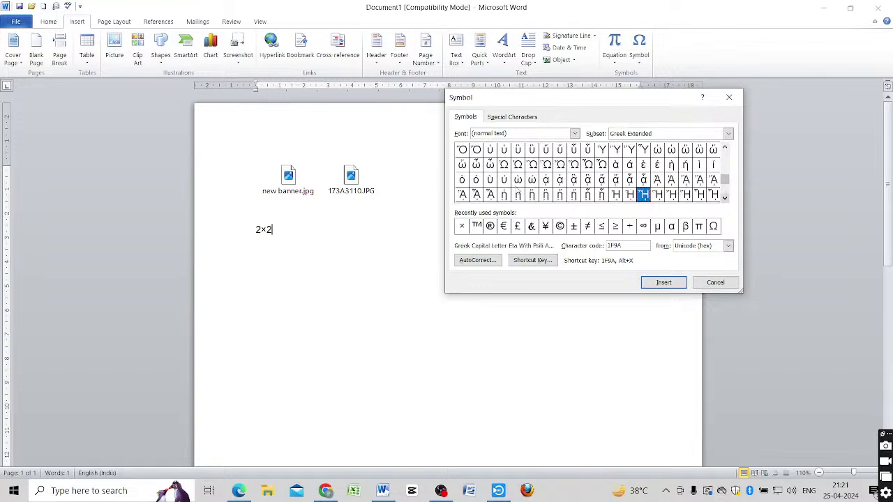
Close the Symbol dialog without inserting anything and complete the line below the icons as 2×2= 4.
left_click(318, 237)
left_click(715, 282)
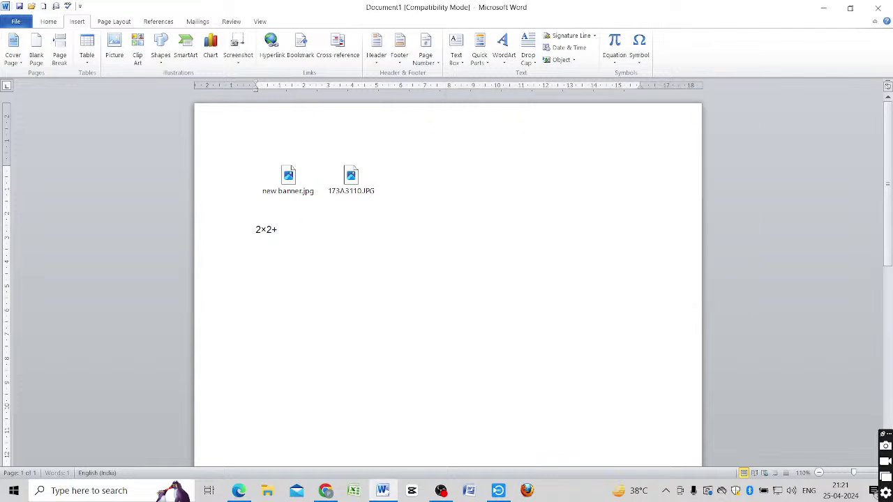
key("BackSpace")
key("Return")
Switch to the PDF course notes in the browser and review the Equation and Symbol sections on page 32.
left_click(239, 491)
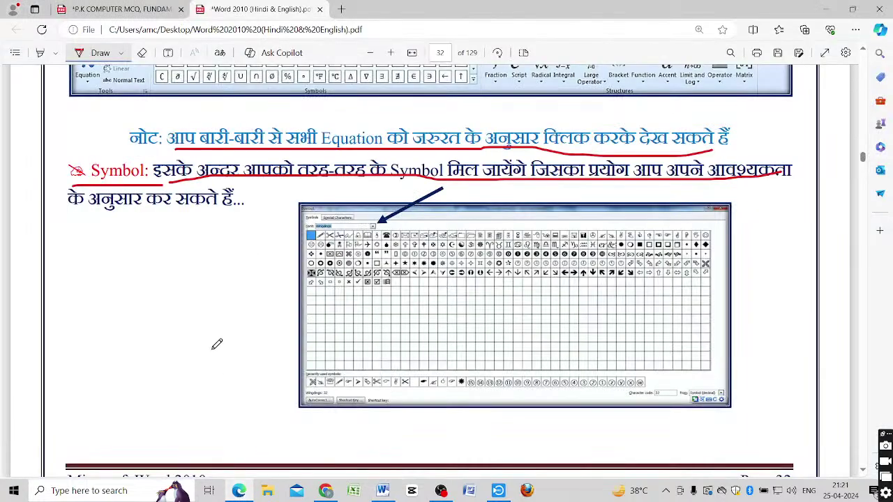
scroll(216, 334, "down", 3)
scroll(216, 335, "up", 3)
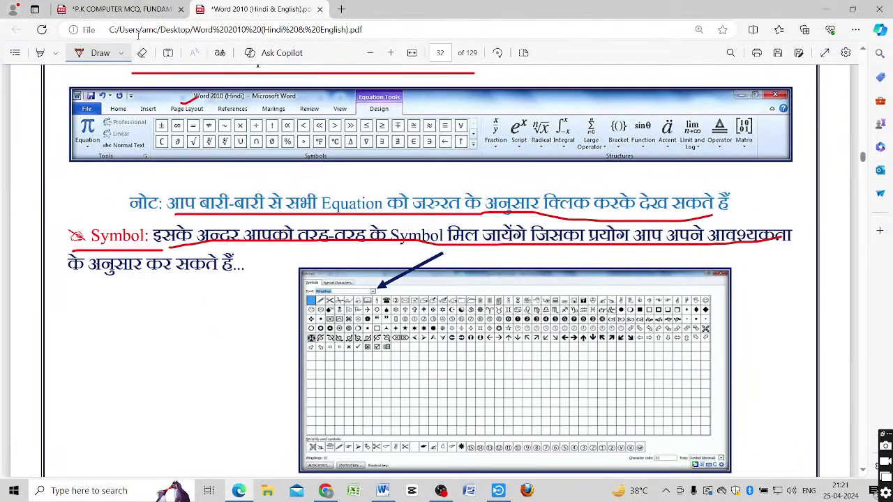
Switch back to Word and view the available symbols and the built-in equations without inserting any.
left_click(382, 490)
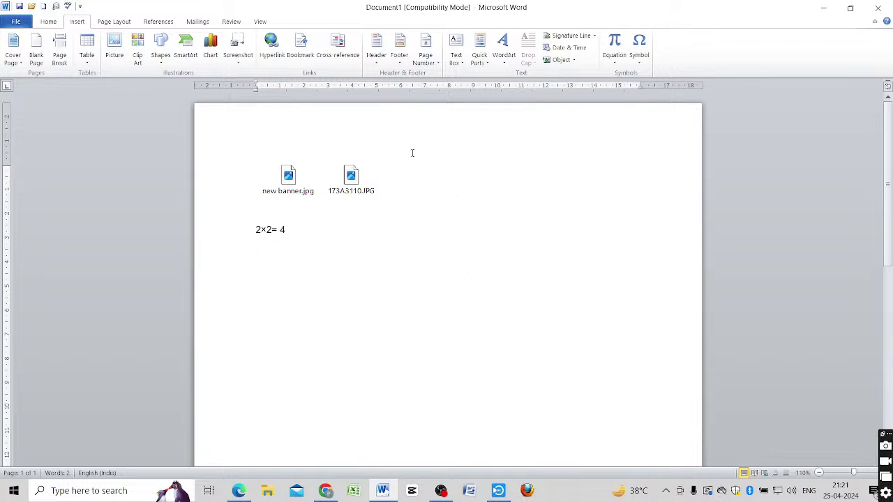
left_click(639, 56)
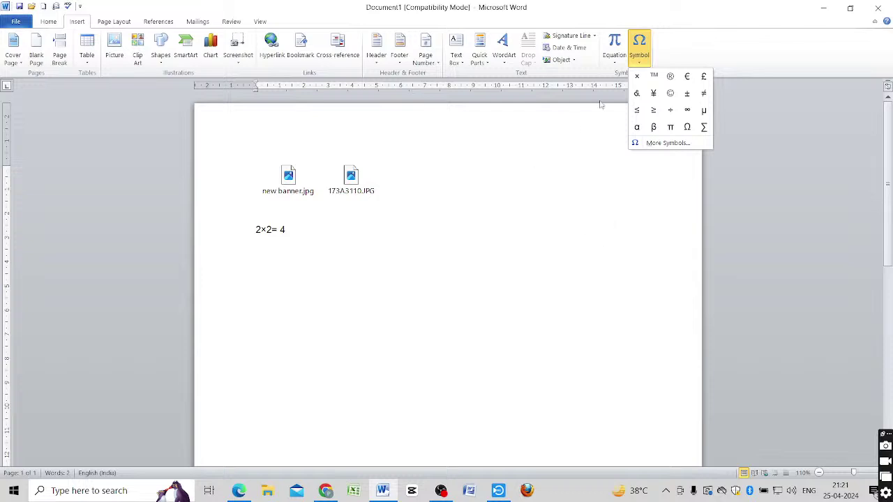
left_click(615, 63)
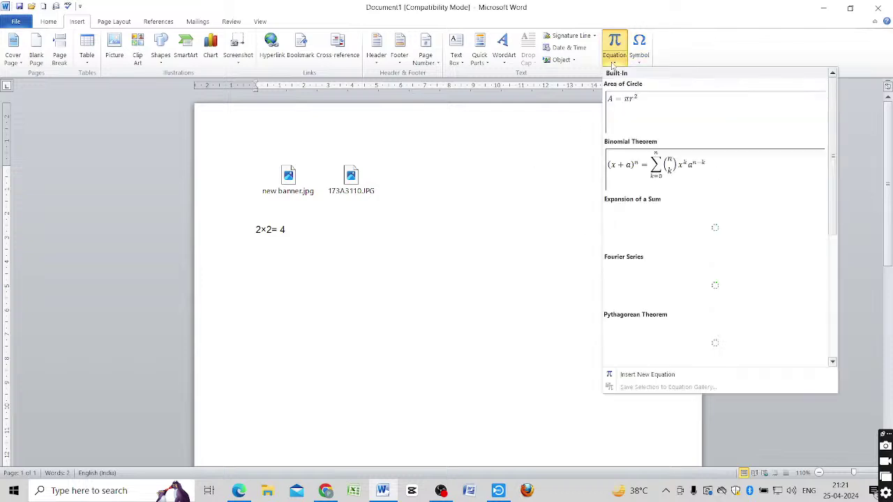
left_click(484, 293)
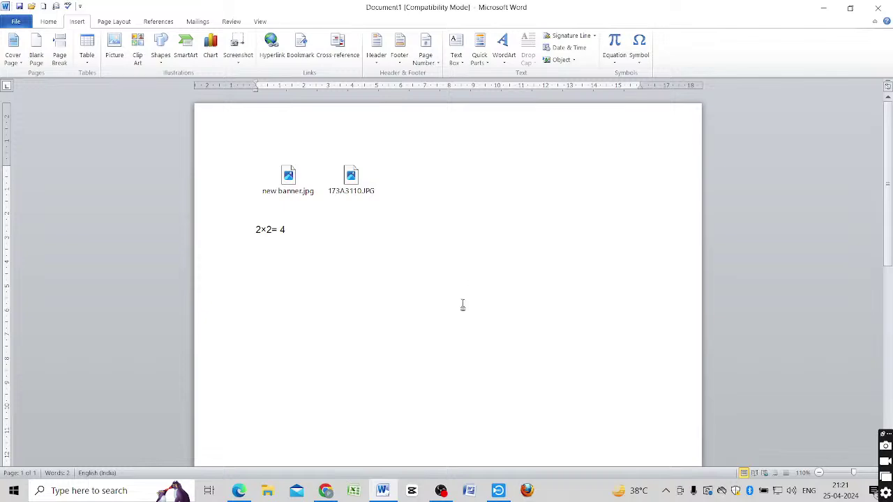
Switch to the PDF course notes in the browser and find the Using Page Layout Menu chapter on page 33.
left_click(239, 490)
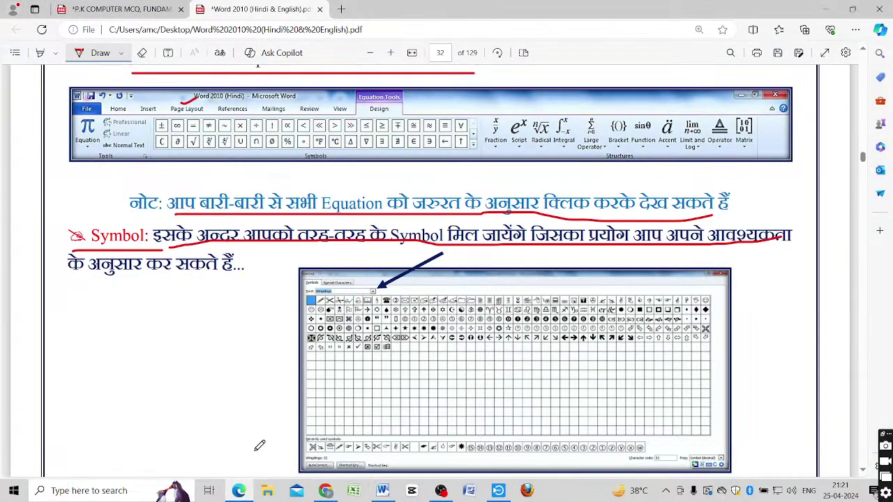
scroll(245, 376, "down", 6)
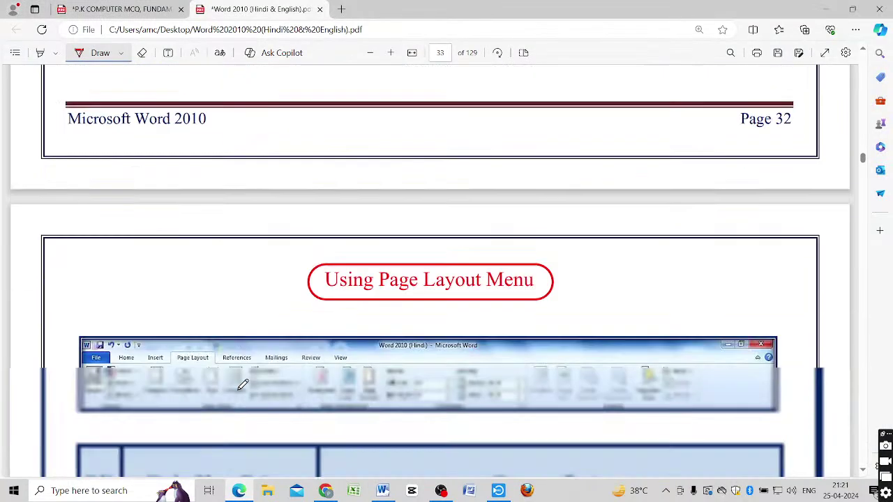
scroll(244, 387, "down", 1)
scroll(247, 390, "up", 2)
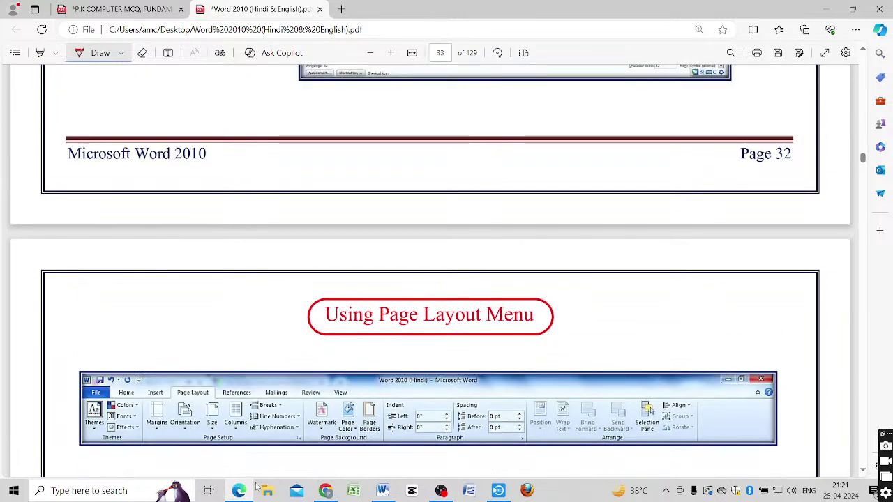
Switch to Word and display the Page Layout commands.
left_click(382, 491)
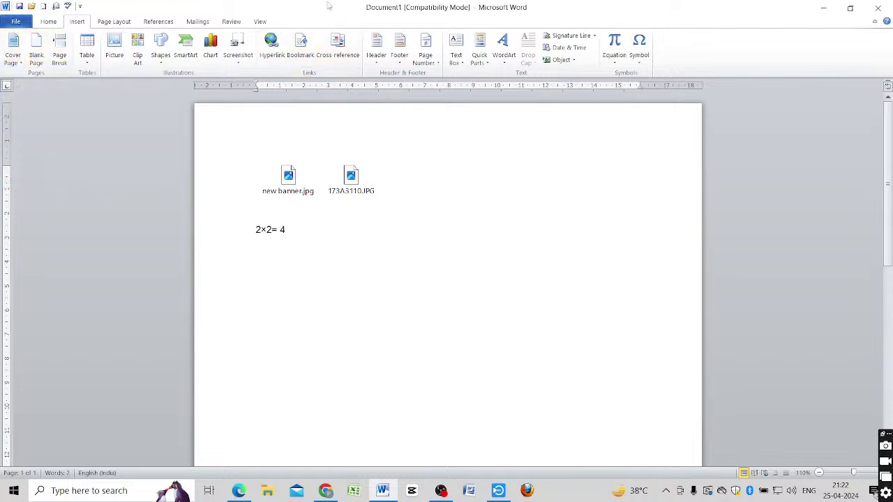
left_click(118, 22)
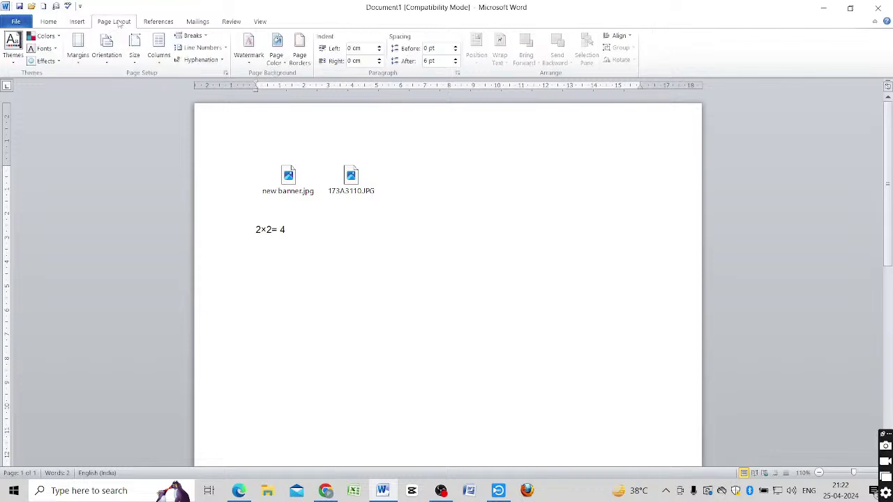
Return to the PDF notes in the browser and mark the chapter heading with red ticks and a circle around Page Layout Menu.
left_click(238, 490)
scroll(271, 382, "down", 3)
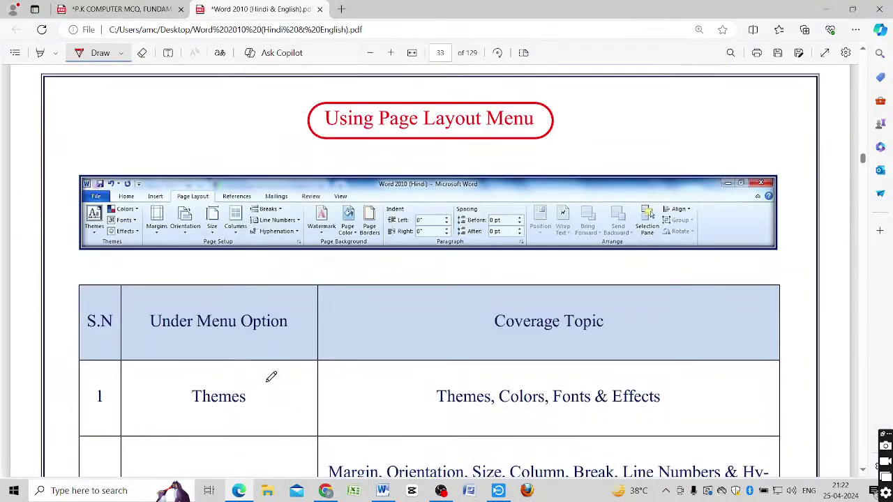
scroll(266, 382, "up", 1)
left_click_drag(323, 170, 371, 147)
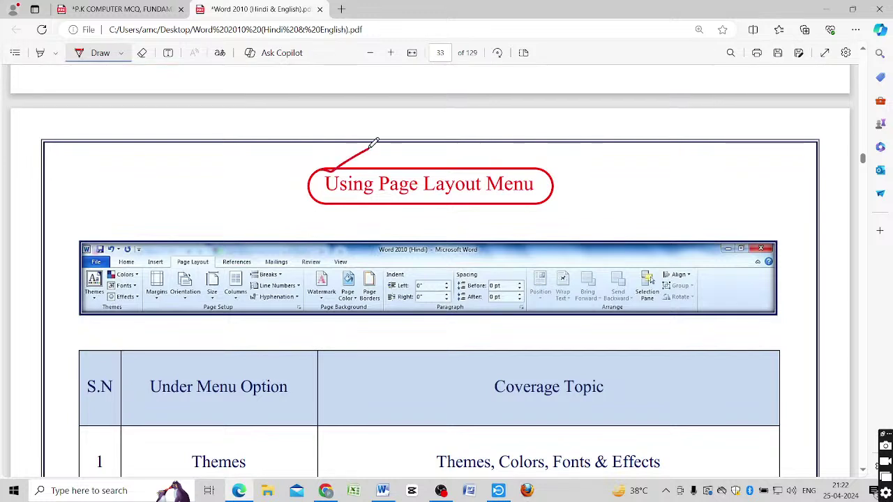
mouse_move(559, 161)
left_mouse_down()
mouse_move(412, 147)
mouse_move(391, 206)
mouse_move(548, 200)
mouse_move(550, 157)
left_mouse_up()
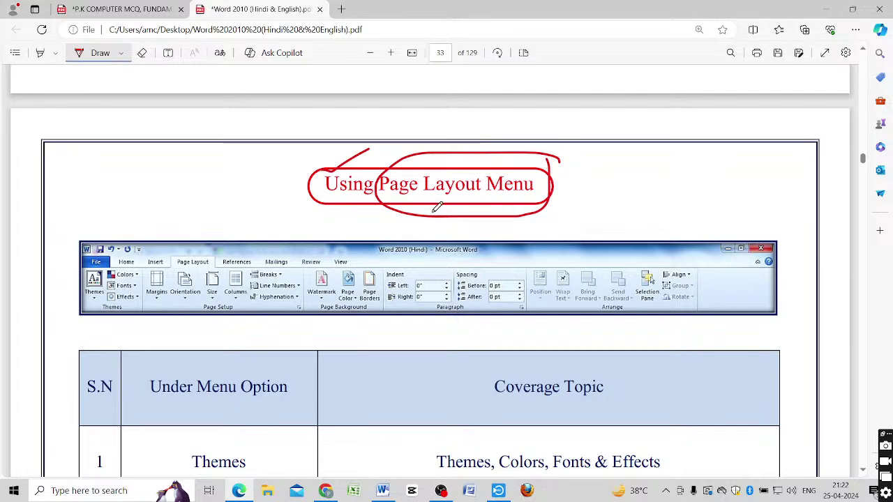
left_click_drag(438, 207, 549, 193)
Review the ribbon picture and the table of Page Layout menu options with their coverage topics on page 33.
scroll(231, 268, "down", 2)
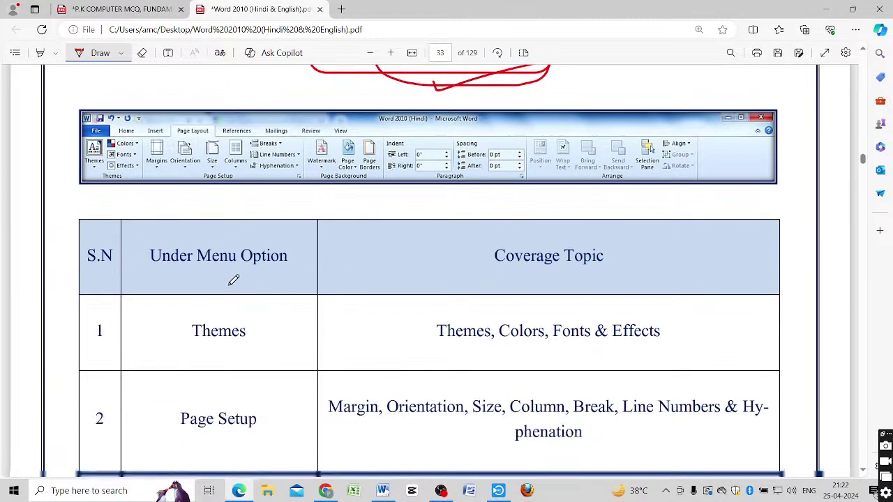
scroll(234, 280, "down", 2)
scroll(241, 282, "up", 3)
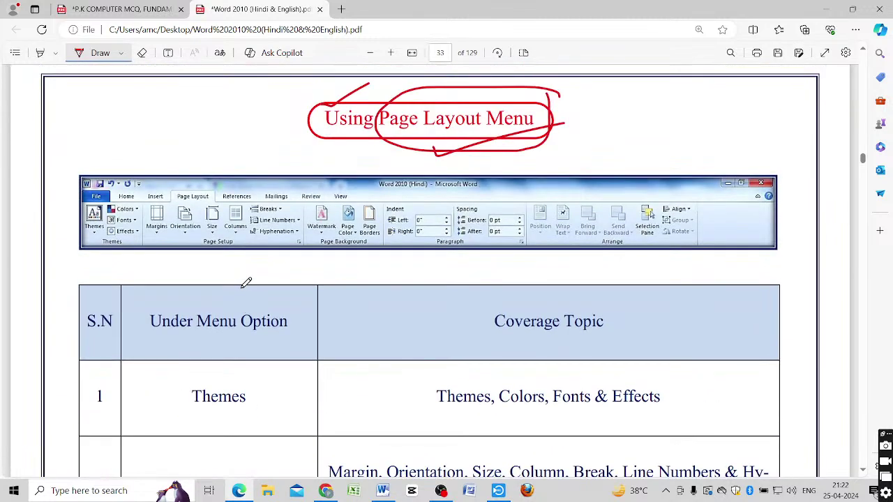
scroll(245, 282, "down", 3)
scroll(247, 281, "up", 2)
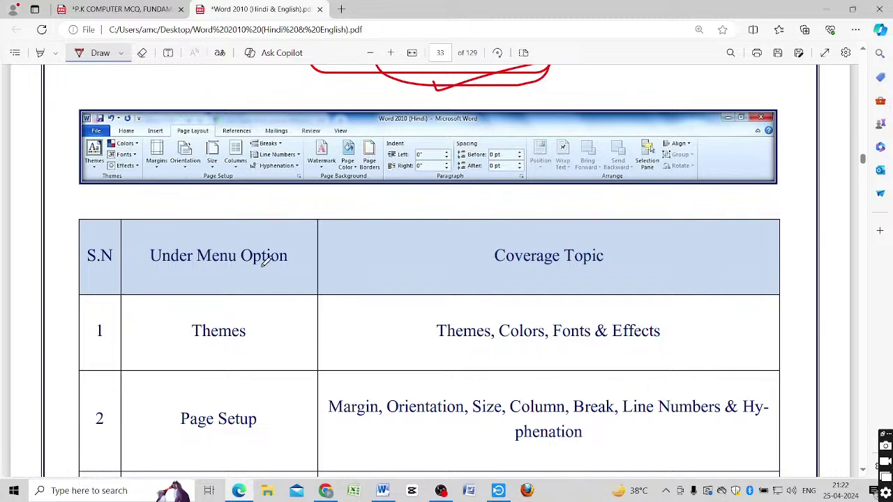
scroll(265, 271, "down", 1)
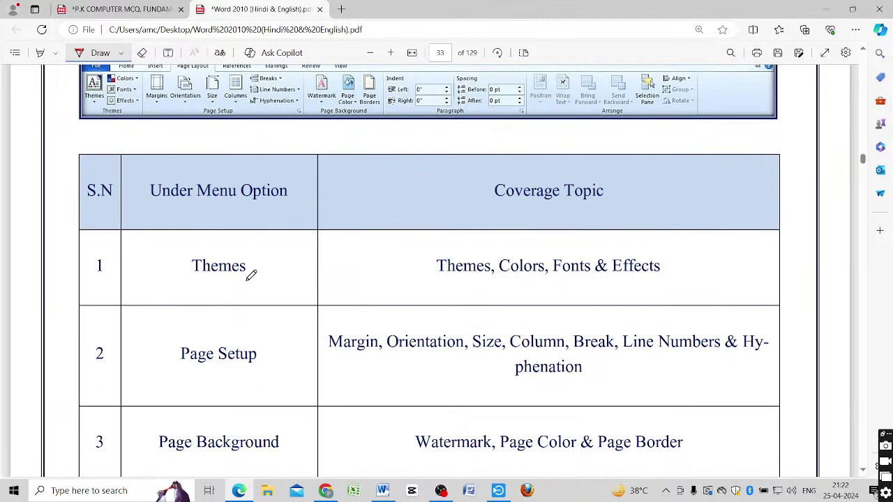
scroll(251, 274, "up", 1)
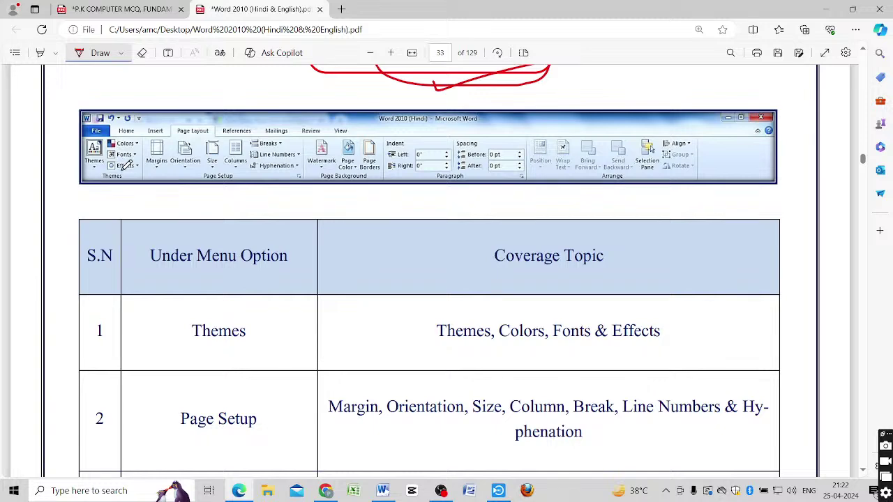
Circle the Page Setup group name in the ribbon picture and tick Margins, Orientation, Size and Columns in red.
scroll(232, 297, "down", 2)
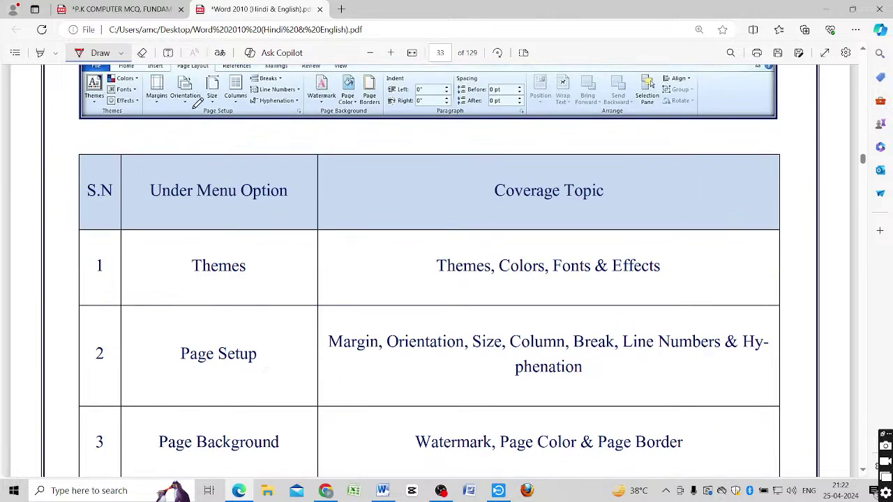
mouse_move(239, 113)
left_mouse_down()
mouse_move(202, 106)
mouse_move(215, 118)
mouse_move(237, 106)
left_mouse_up()
left_click_drag(155, 104, 225, 100)
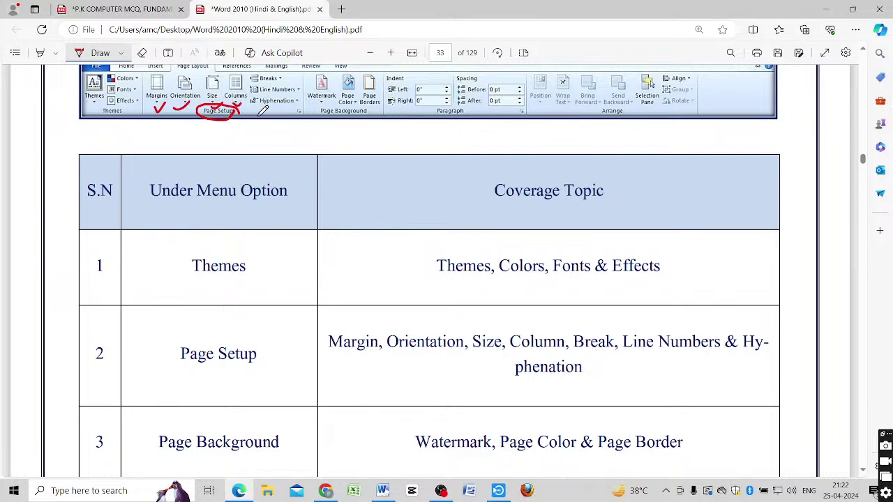
Circle Page Setup in row 2 of the table and underline Margin, Orientation, Size, Column, Break and Line Numbers in red.
scroll(258, 116, "up", 1)
scroll(281, 148, "down", 1)
mouse_move(230, 331)
left_mouse_down()
mouse_move(204, 325)
mouse_move(233, 382)
mouse_move(220, 301)
left_mouse_up()
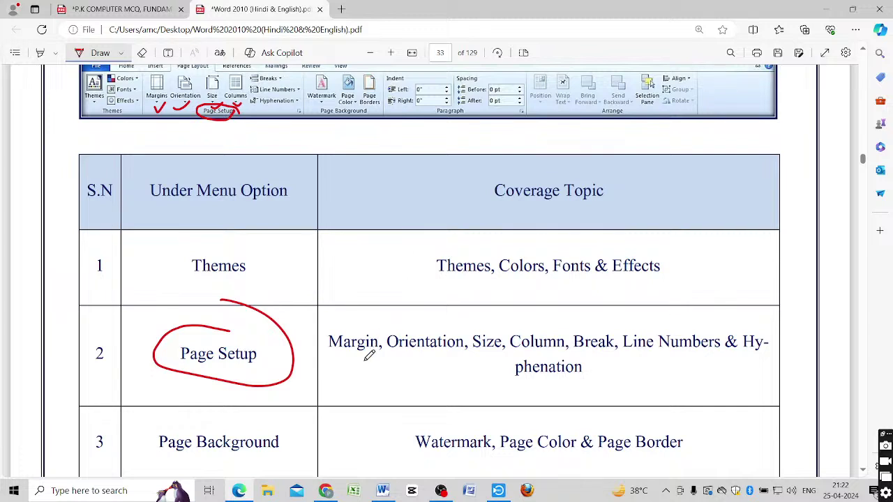
mouse_move(364, 360)
left_mouse_down()
mouse_move(500, 349)
mouse_move(696, 354)
left_mouse_up()
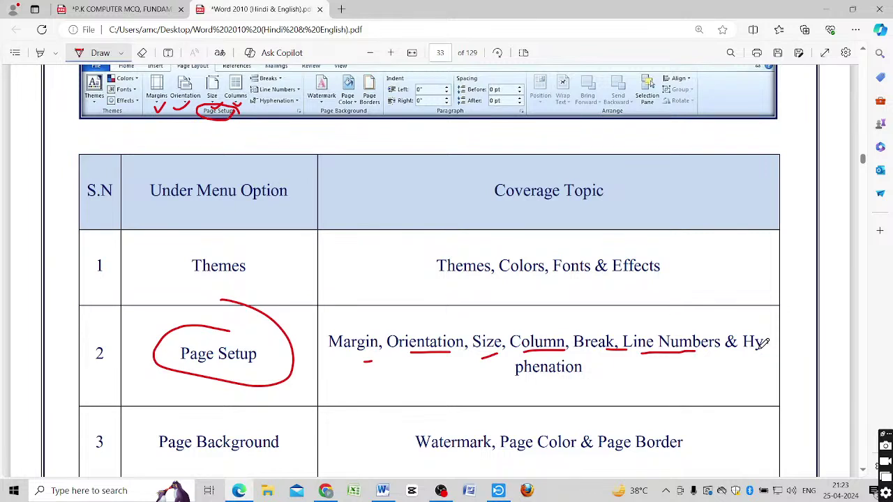
scroll(394, 401, "down", 3)
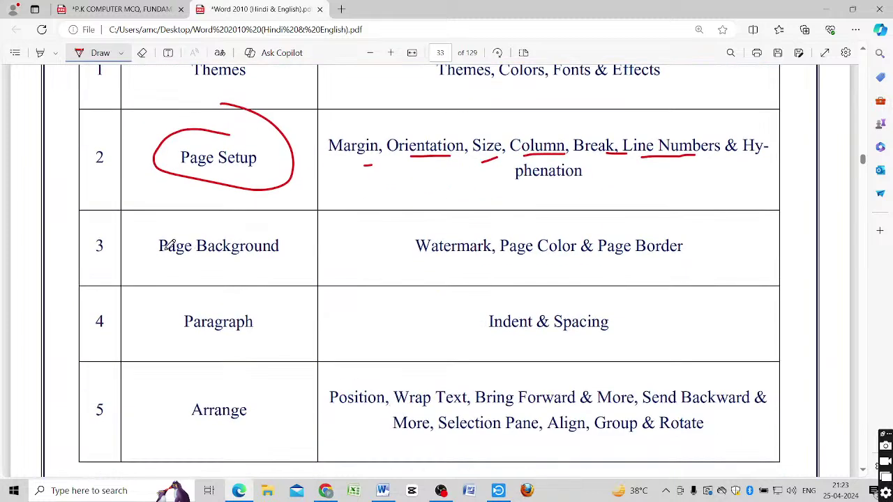
Underline Page Background and Paragraph in red, along with Watermark, Page Color, Page Border and Indent & Spacing in rows 3 and 4.
left_click_drag(159, 268, 256, 268)
scroll(272, 263, "down", 2)
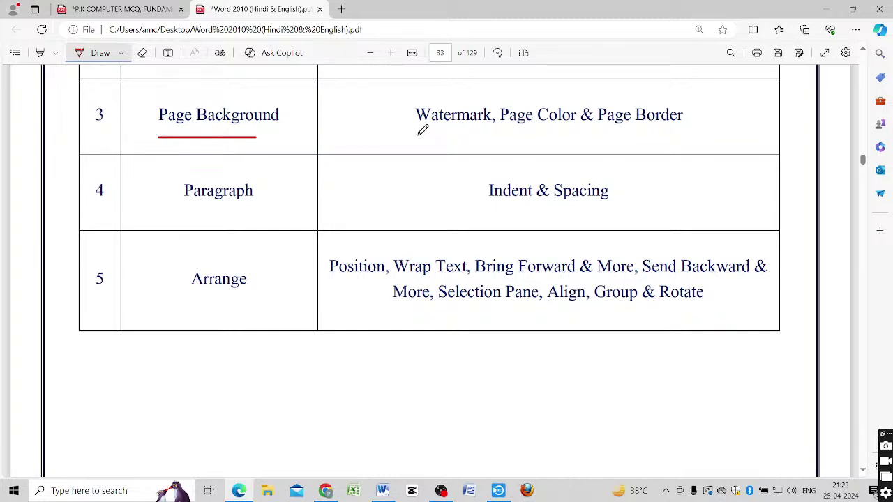
left_click_drag(416, 129, 700, 129)
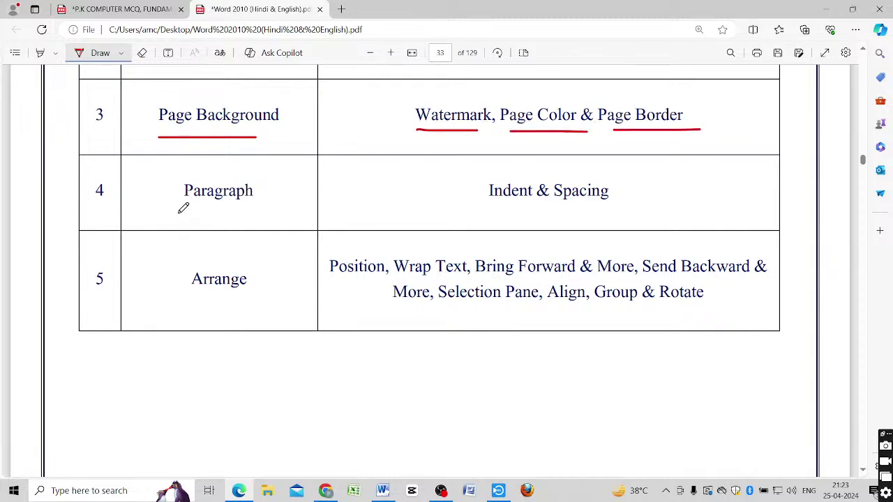
left_click_drag(178, 213, 263, 214)
left_click_drag(466, 206, 618, 205)
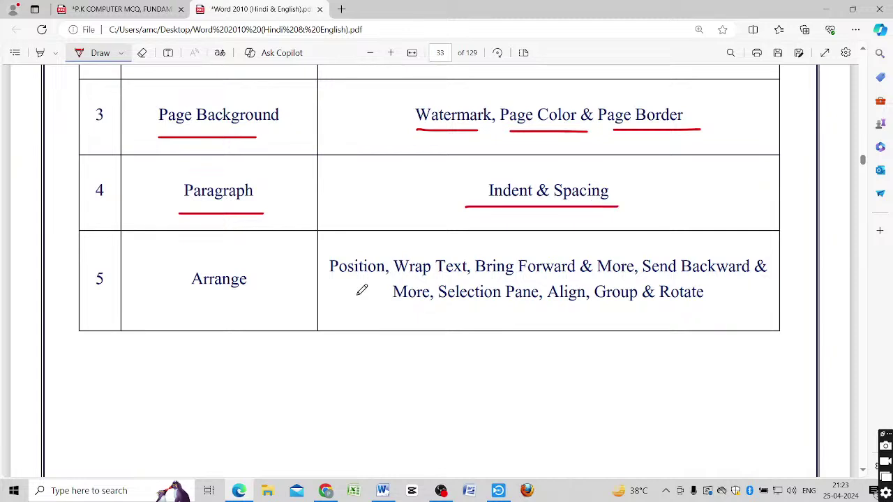
Underline Arrange in row 5 and its topics from Position and Wrap Text through Align, Group & Rotate in red.
left_click_drag(171, 303, 269, 303)
left_click_drag(333, 281, 728, 274)
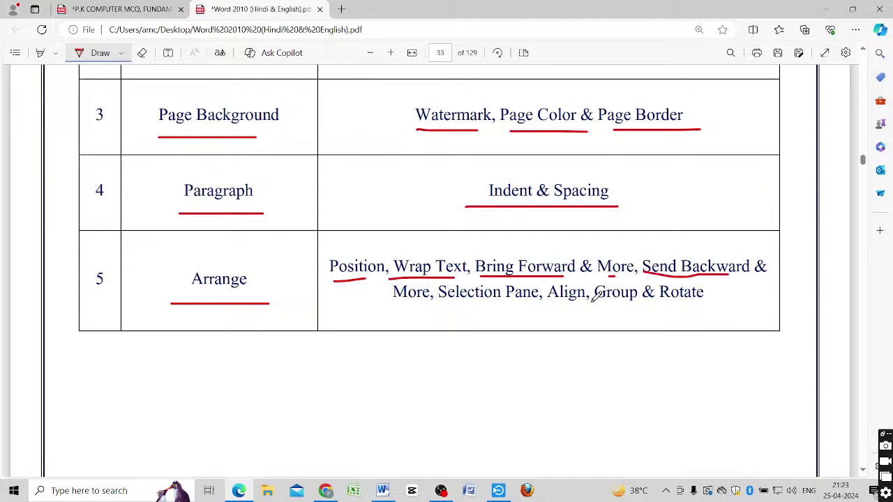
left_click_drag(440, 304, 671, 300)
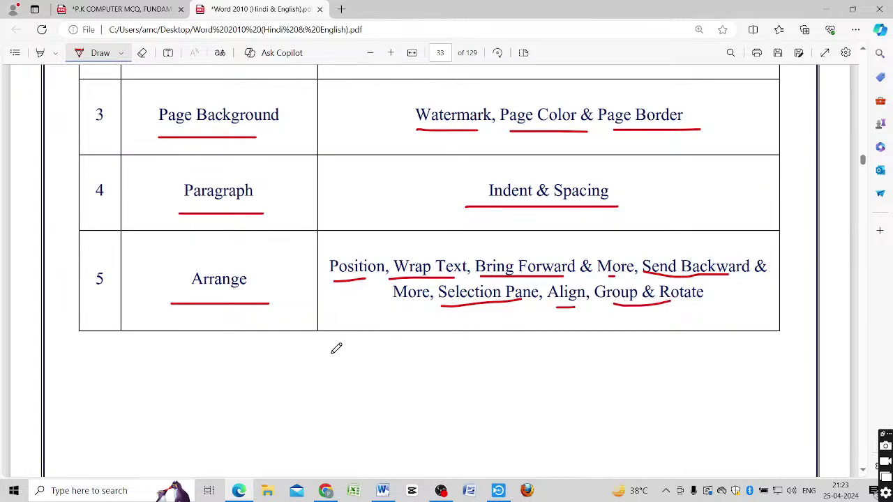
Add red ticks to the Page Layout Menu heading and the table's Coverage Topic column header on page 33.
scroll(335, 349, "down", 10)
scroll(334, 349, "up", 20)
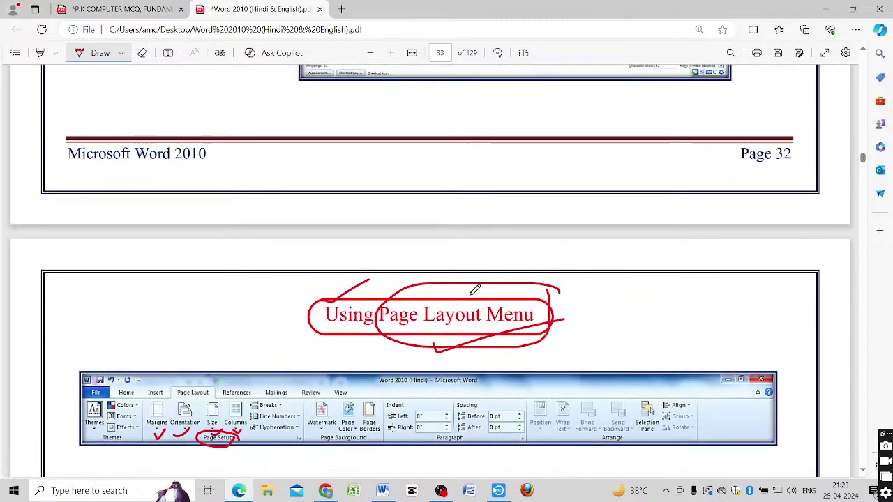
mouse_move(536, 261)
left_mouse_down()
mouse_move(473, 296)
mouse_move(530, 255)
left_mouse_up()
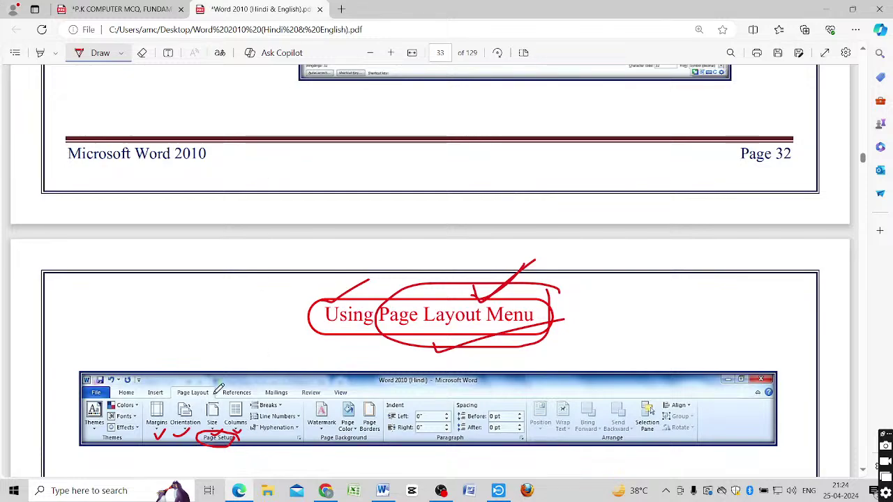
scroll(218, 389, "down", 15)
scroll(218, 388, "down", 2)
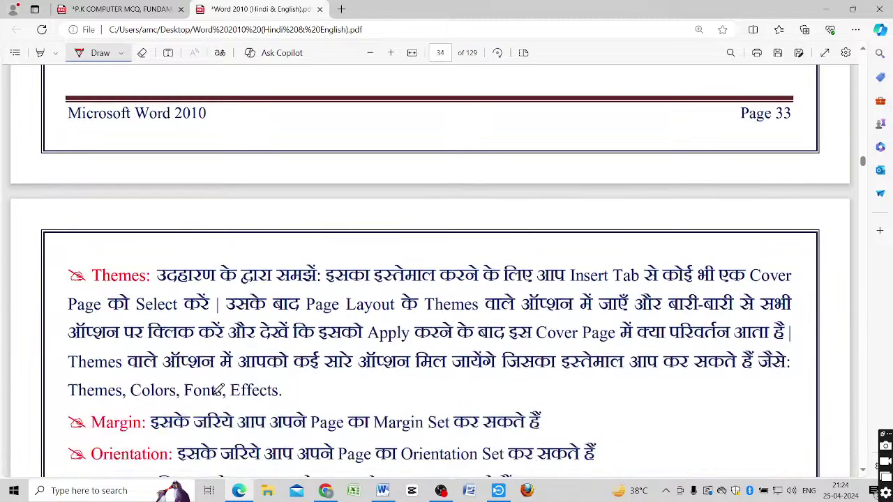
scroll(219, 389, "up", 10)
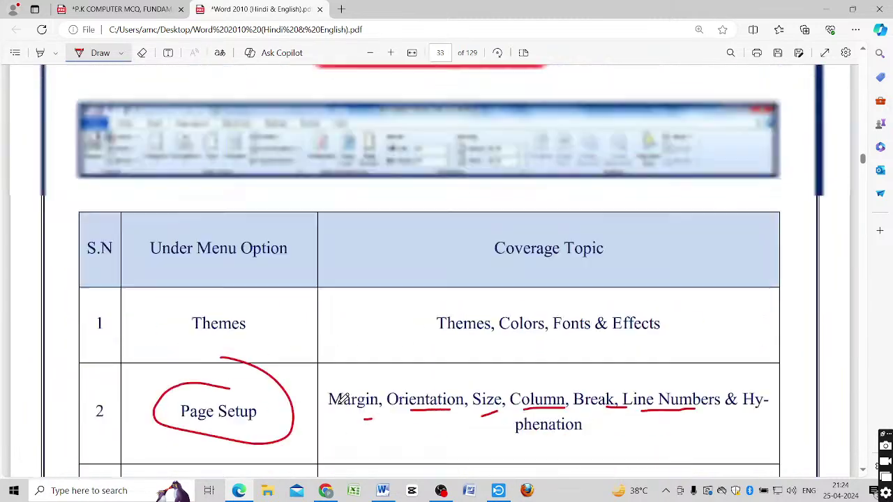
left_click_drag(455, 256, 551, 220)
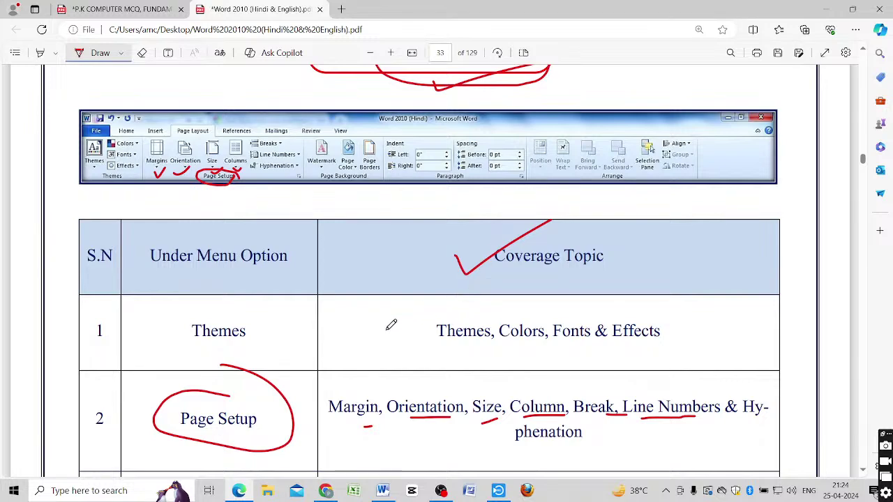
Go to page 34 and circle the Themes label in red, adding ticks beside it.
scroll(392, 325, "down", 10)
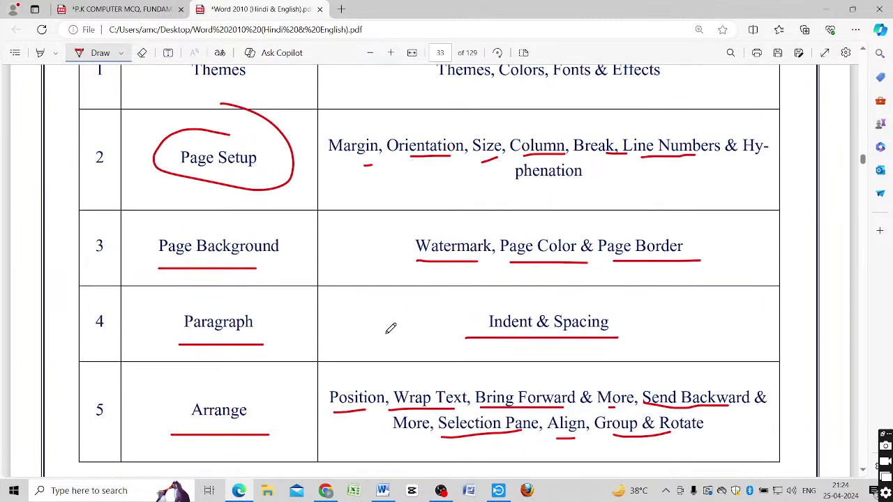
scroll(384, 334, "down", 1)
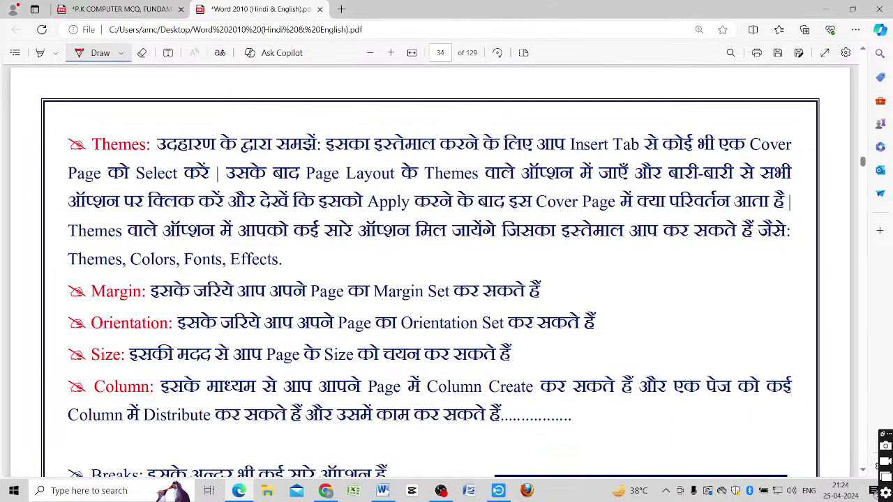
mouse_move(96, 157)
left_mouse_down()
mouse_move(154, 136)
mouse_move(103, 113)
mouse_move(63, 139)
mouse_move(106, 170)
left_mouse_up()
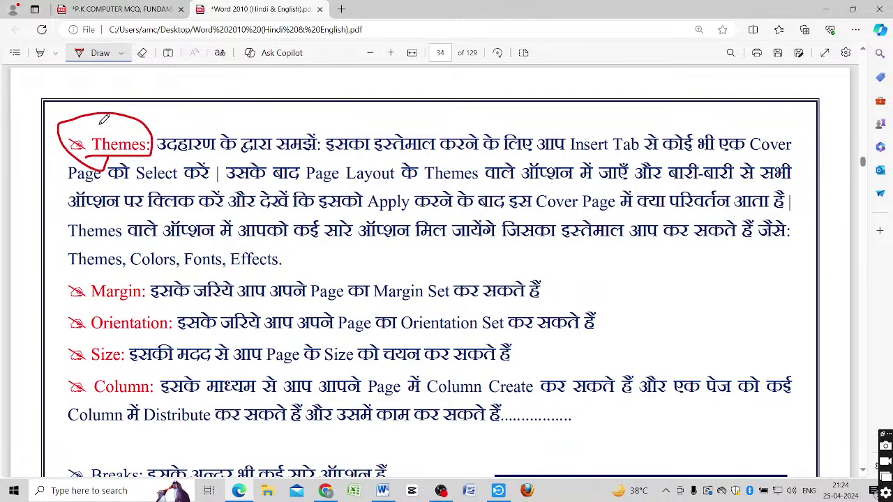
left_click_drag(99, 128, 173, 91)
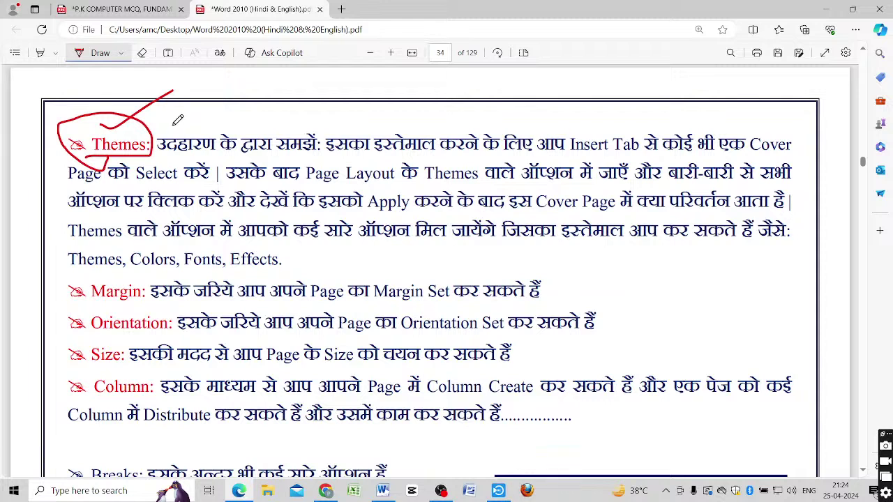
left_click_drag(140, 127, 162, 112)
Underline the Themes paragraph's opening instruction about selecting a Cover Page, tick the label again and circle Insert Tab in red.
left_click_drag(174, 158, 287, 157)
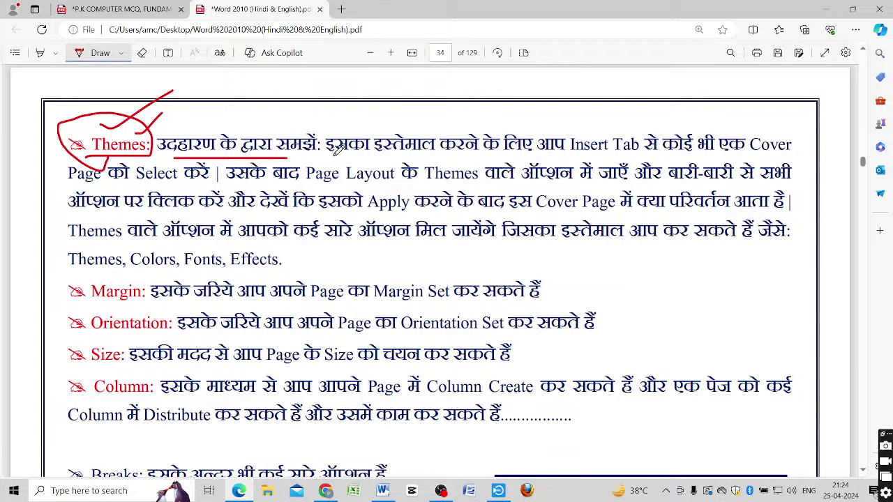
left_click_drag(326, 157, 791, 159)
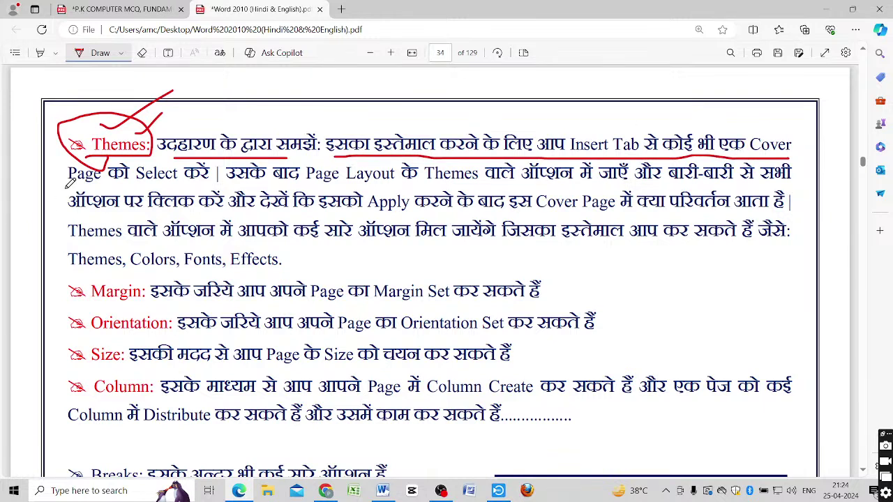
left_click_drag(68, 183, 192, 188)
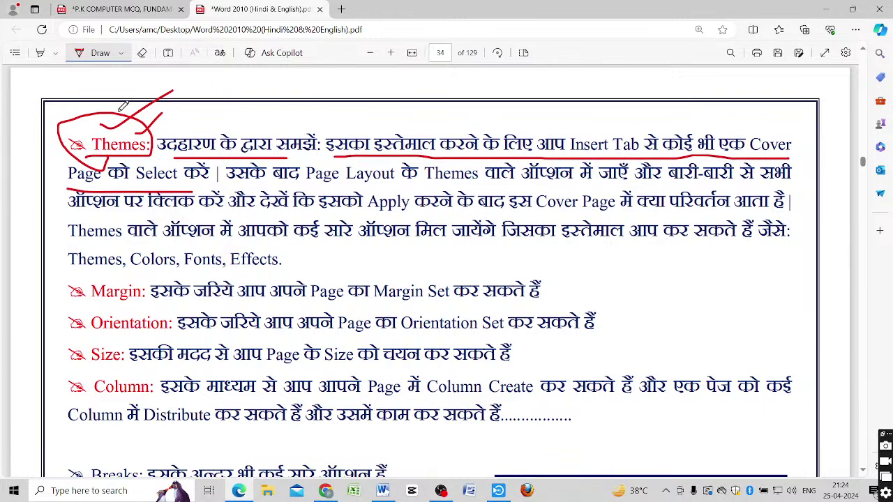
left_click_drag(121, 129, 175, 92)
mouse_move(356, 133)
left_mouse_down()
mouse_move(612, 131)
mouse_move(590, 122)
mouse_move(571, 145)
mouse_move(614, 159)
mouse_move(643, 132)
mouse_move(628, 124)
left_mouse_up()
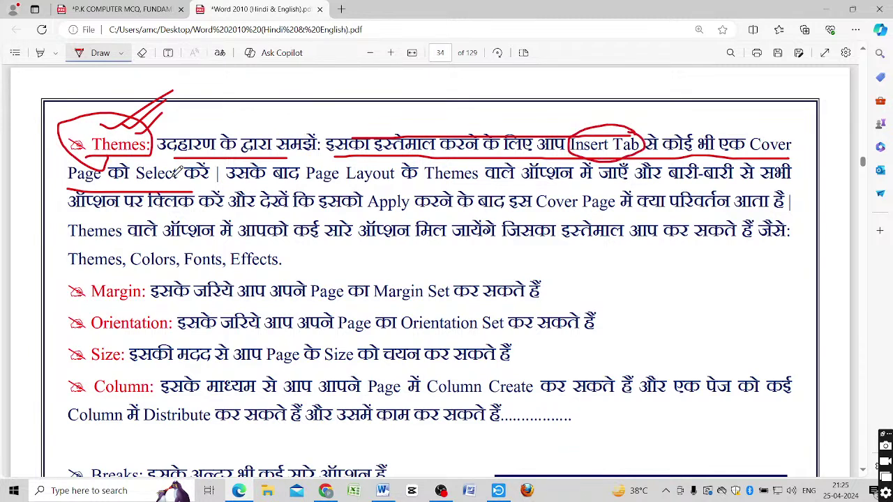
Switch to the Word document and delete the embedded image files and the 2×2= 4 equation.
left_click(383, 491)
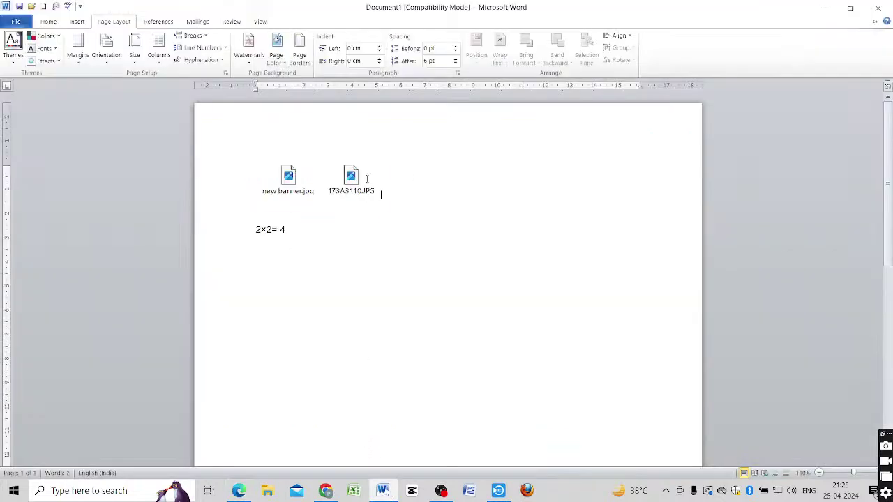
left_click_drag(366, 179, 400, 245)
key("Delete")
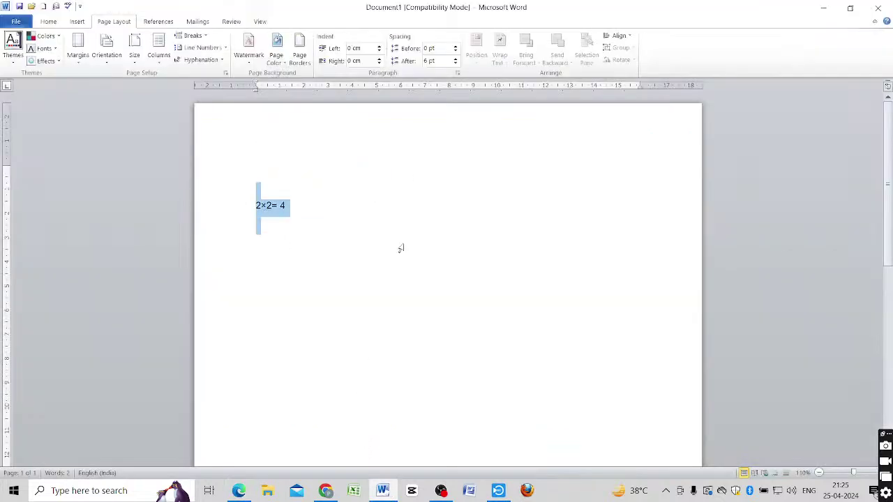
key("Delete")
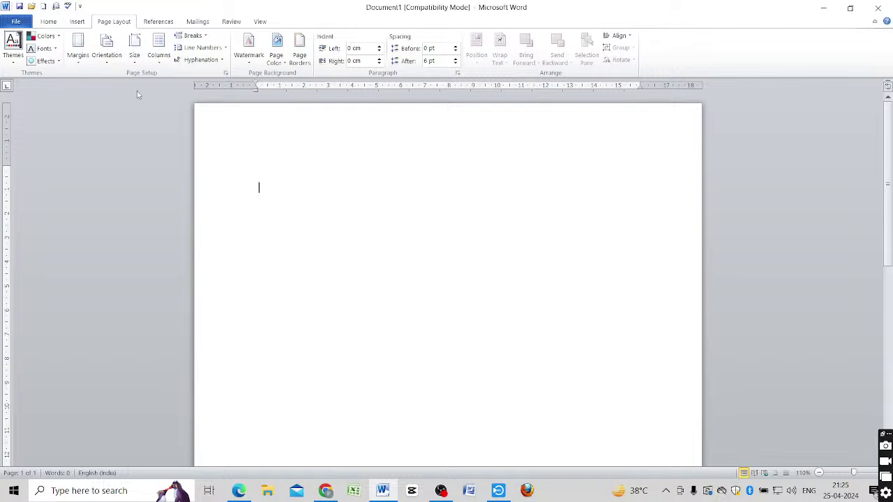
Insert the built-in Conservative cover page and place the cursor in the empty area below the date.
left_click(81, 22)
left_click(11, 62)
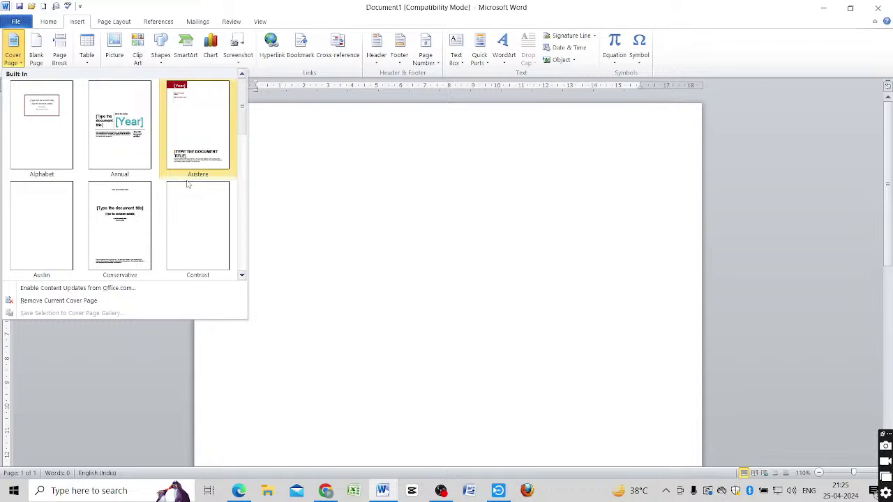
left_click(134, 223)
scroll(427, 250, "down", 3)
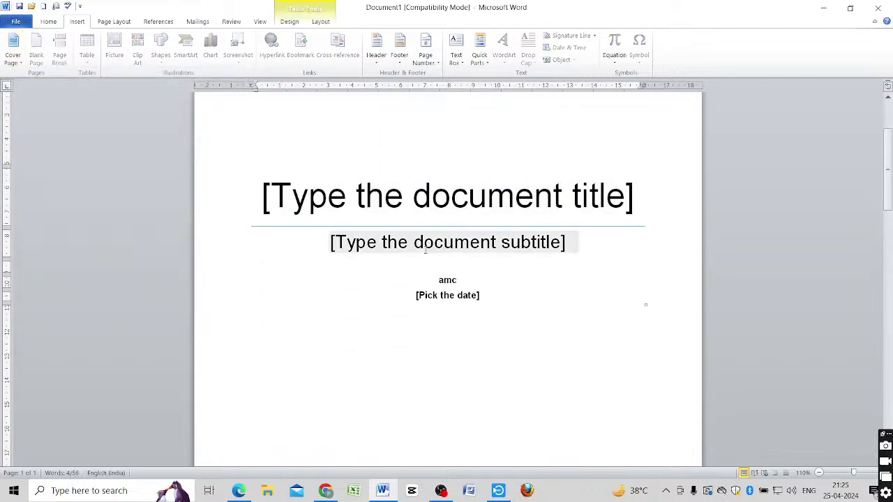
left_click(307, 434)
scroll(309, 349, "up", 2)
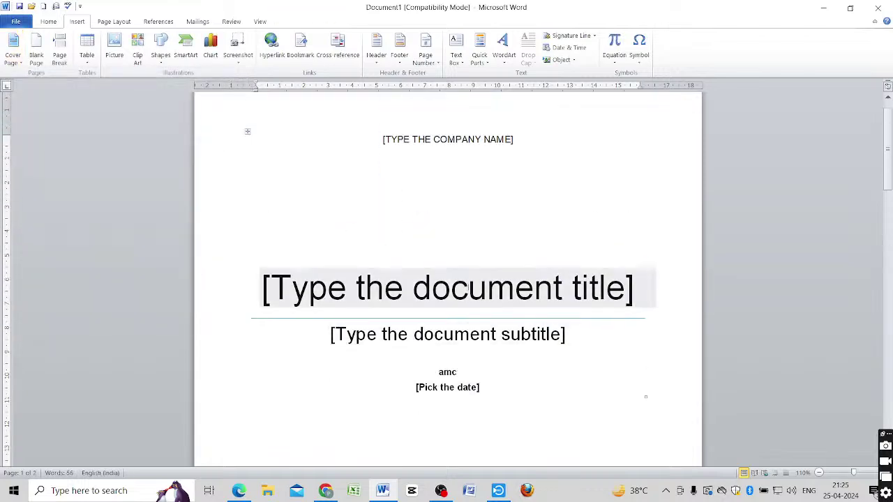
Return to the PDF notes, underline the sentence on where to find the Themes option, and circle Page Layout and Themes.
left_click(239, 491)
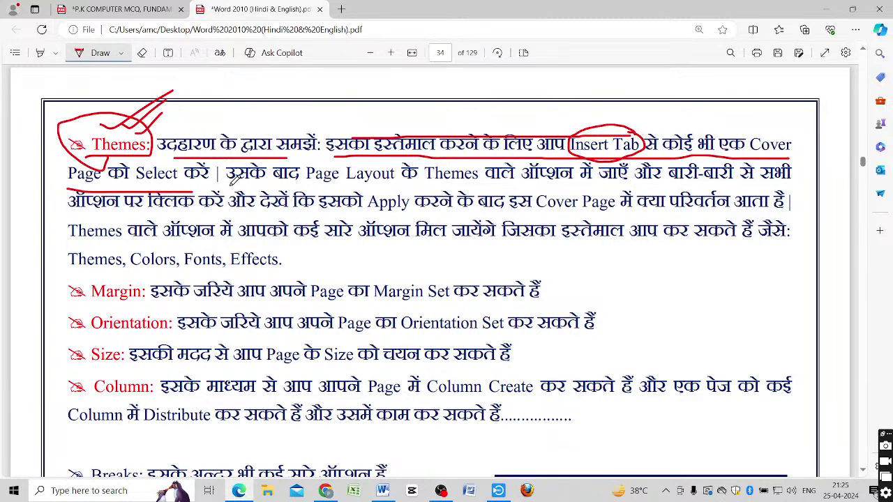
left_click_drag(230, 183, 621, 181)
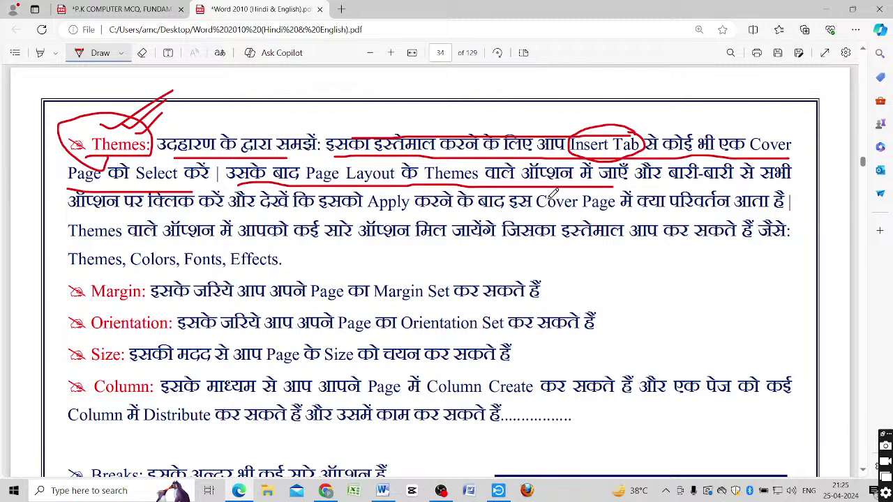
mouse_move(404, 179)
left_mouse_down()
mouse_move(384, 162)
mouse_move(314, 163)
mouse_move(329, 184)
mouse_move(408, 177)
mouse_move(474, 189)
mouse_move(440, 155)
mouse_move(431, 178)
left_mouse_up()
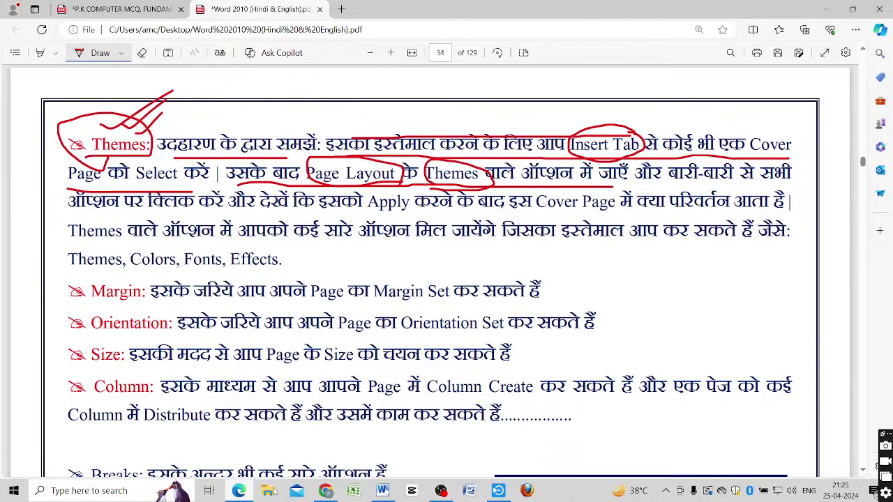
Switch to Word and show where the Themes option sits among the page layout commands.
left_click(376, 491)
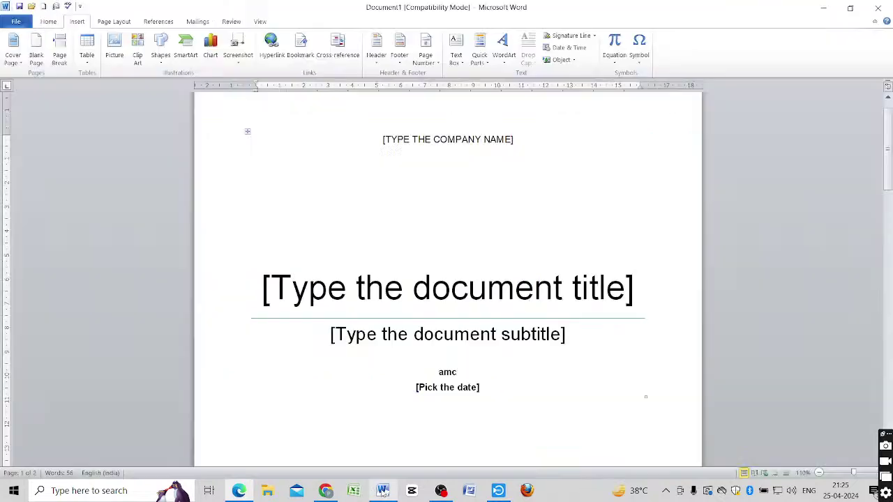
left_click(118, 22)
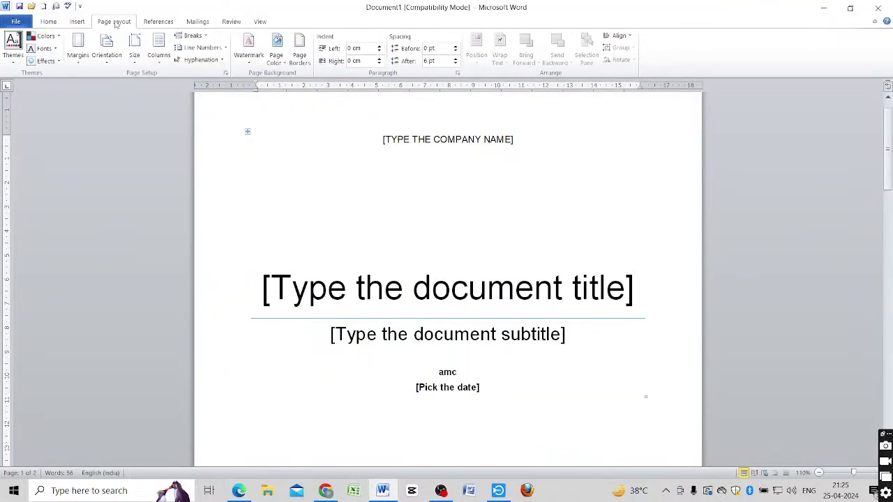
left_click(14, 43)
Return to the PDF notes and underline in red the text about trying every theme option and observing the Cover Page changes.
left_click(239, 490)
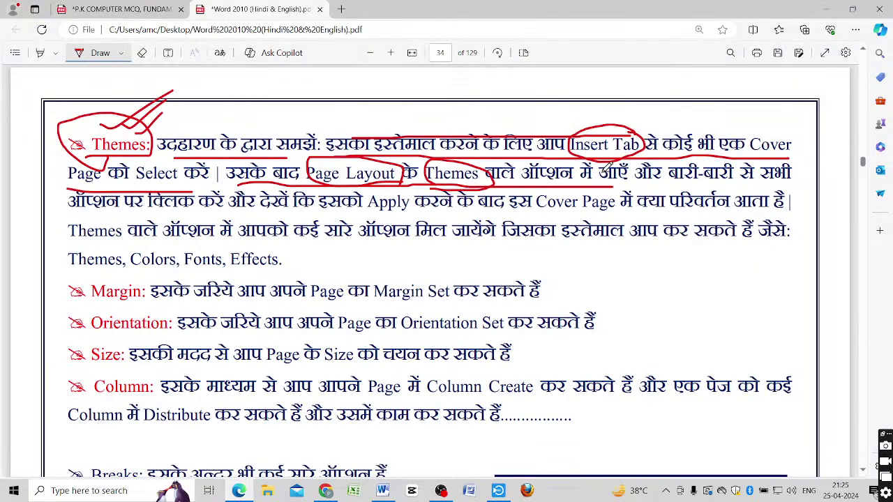
left_click_drag(648, 182, 799, 185)
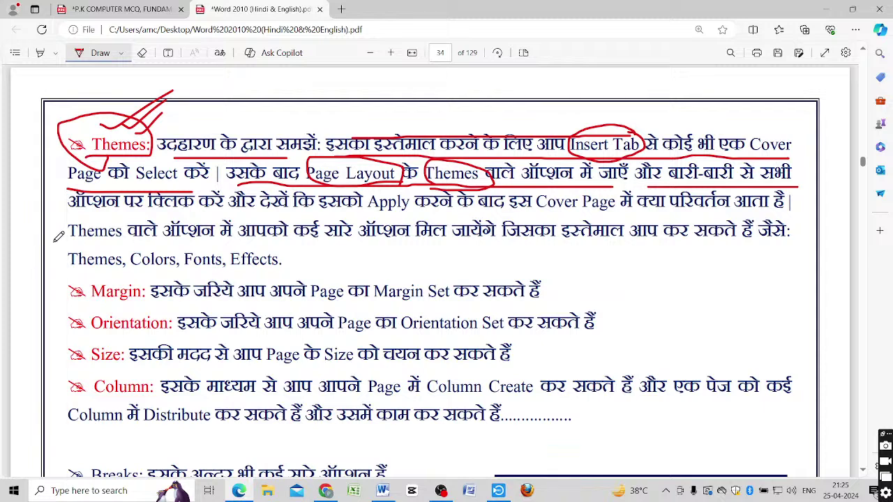
mouse_move(58, 237)
left_mouse_down()
mouse_move(344, 236)
mouse_move(446, 249)
left_mouse_up()
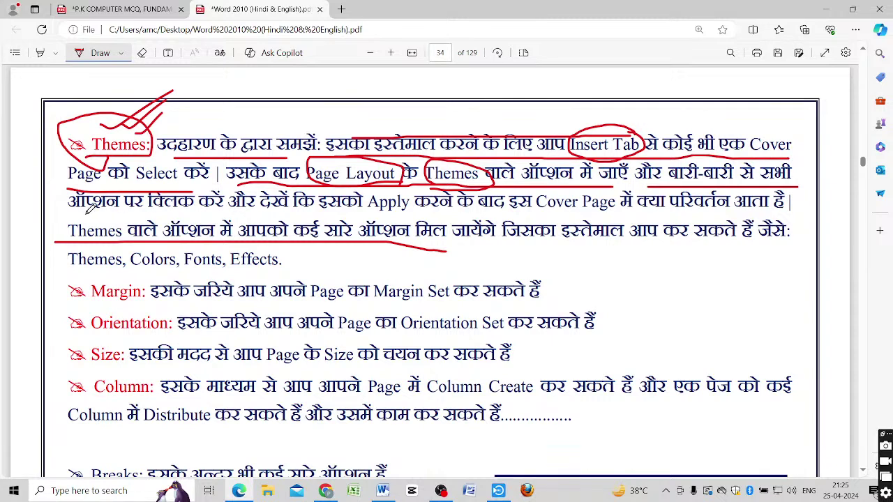
left_click_drag(86, 209, 666, 204)
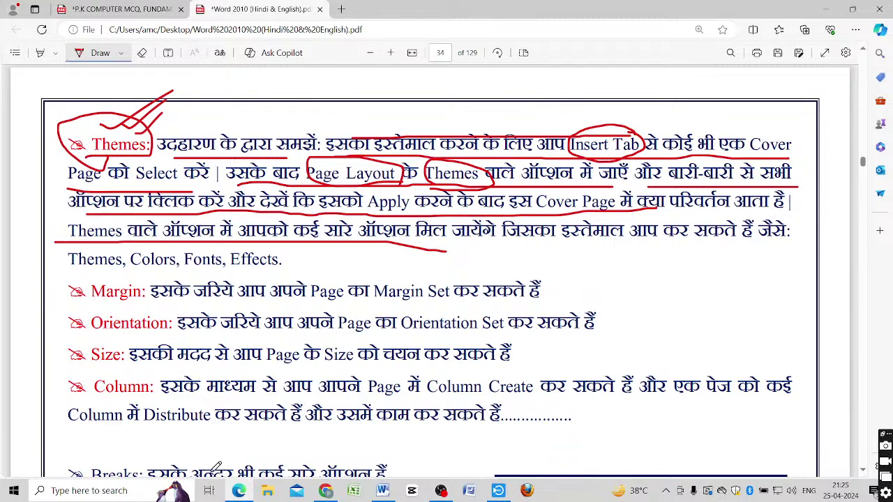
Switch to Word and preview the built-in themes on the Conservative cover page.
left_click(382, 490)
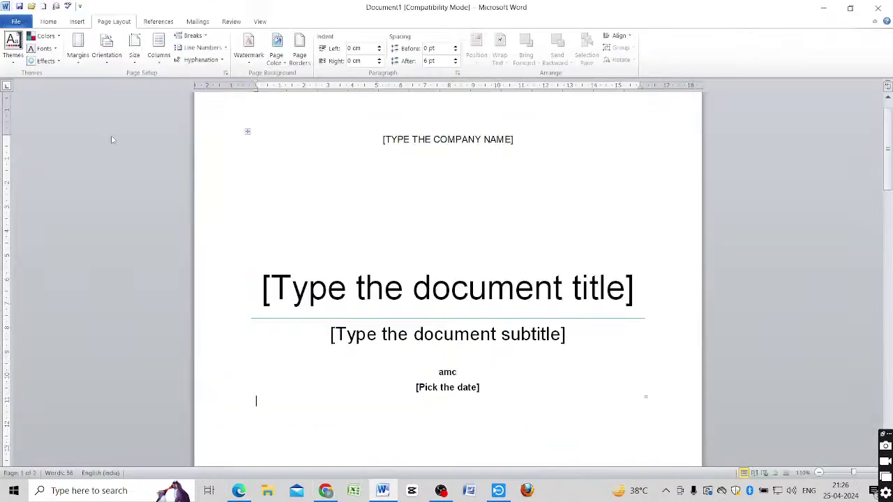
left_click(13, 50)
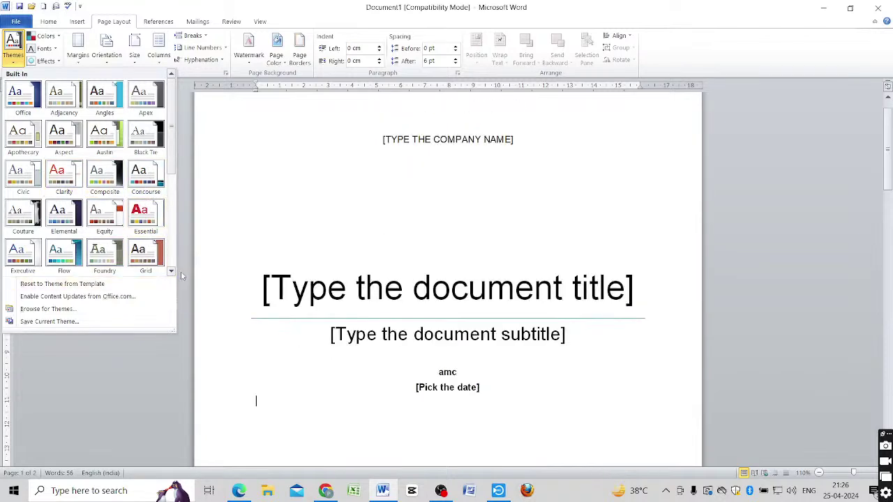
scroll(181, 272, "down", 4)
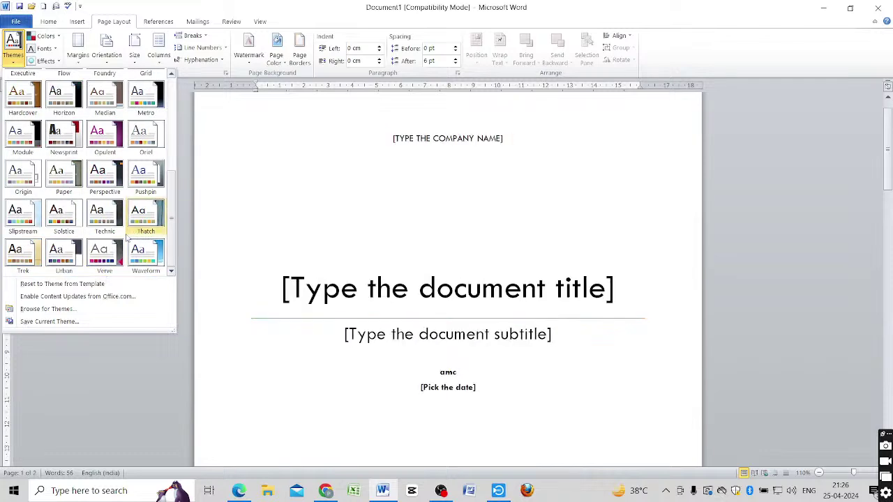
scroll(103, 259, "down", 1)
scroll(102, 174, "up", 5)
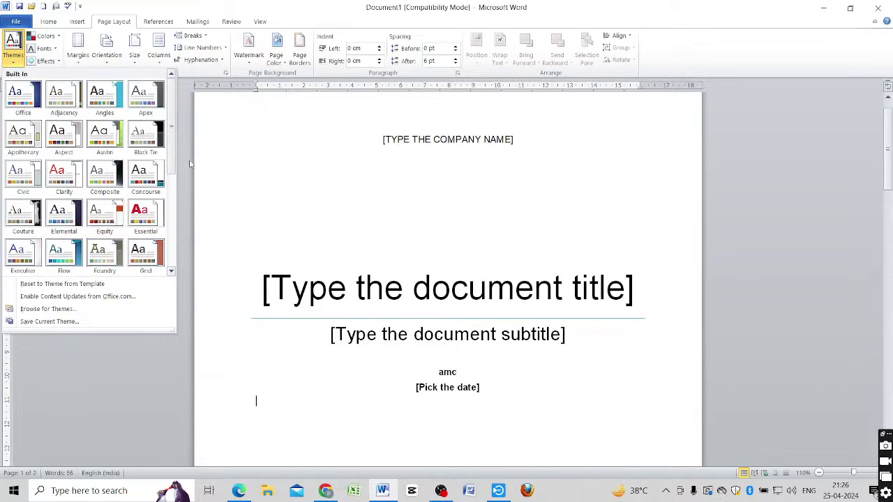
left_click(103, 94)
Replace the current cover page with the built-in Austere design.
left_click(77, 22)
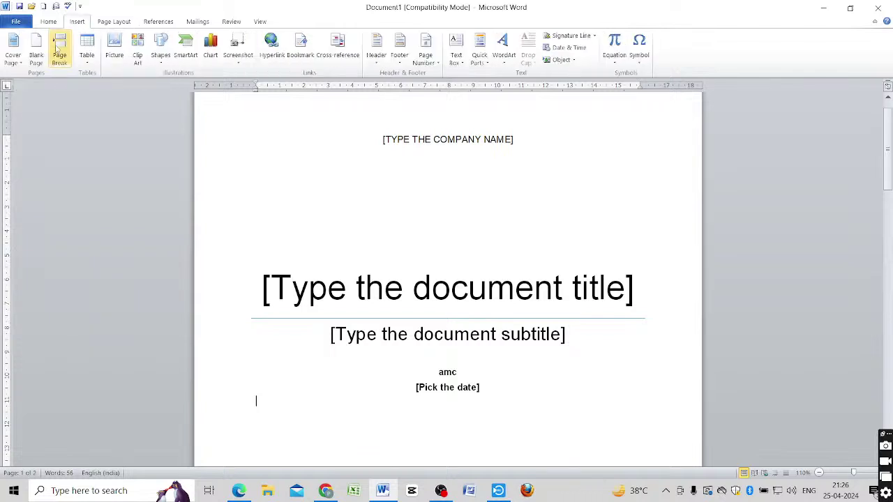
left_click(12, 51)
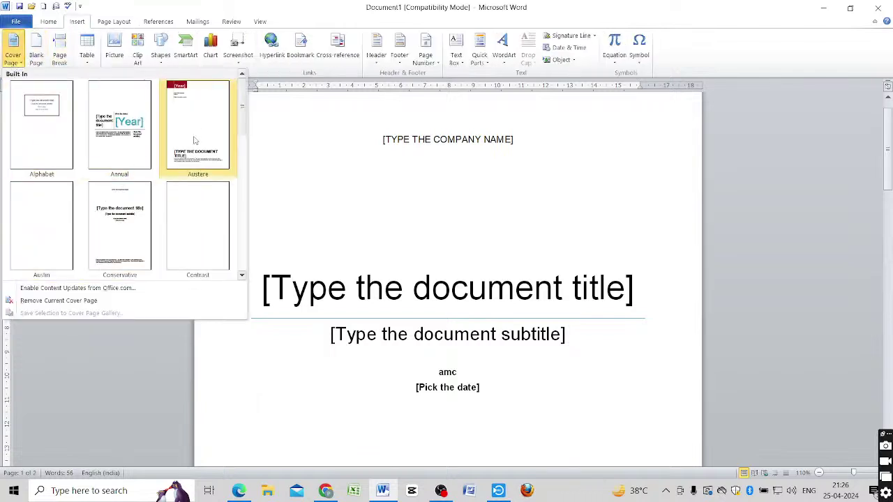
left_click(204, 134)
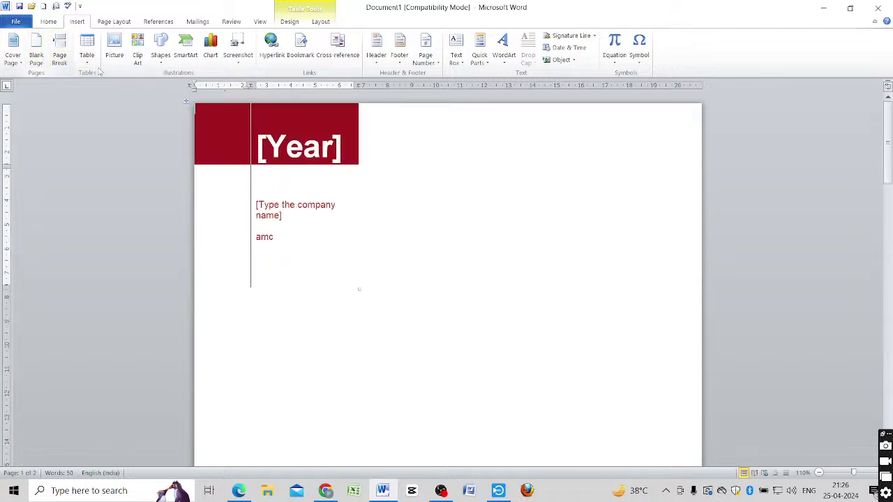
Replace the Austere cover page with the built-in Stacks design.
left_click(12, 53)
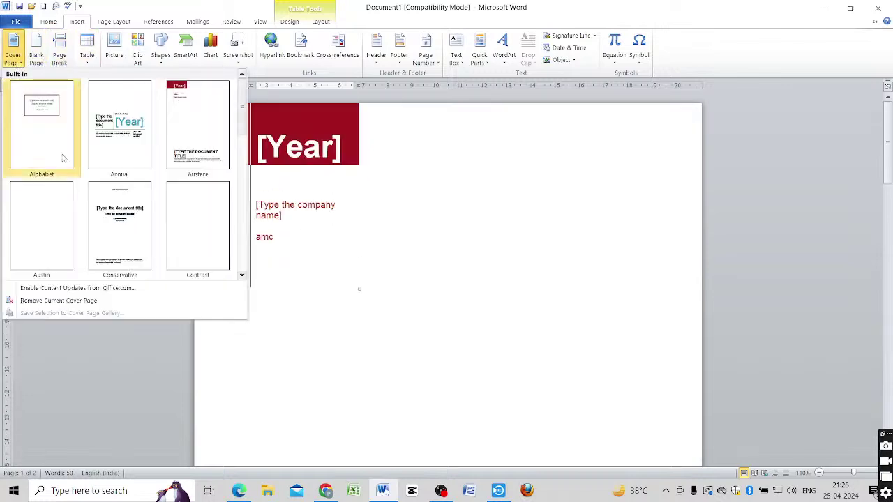
scroll(128, 215, "down", 5)
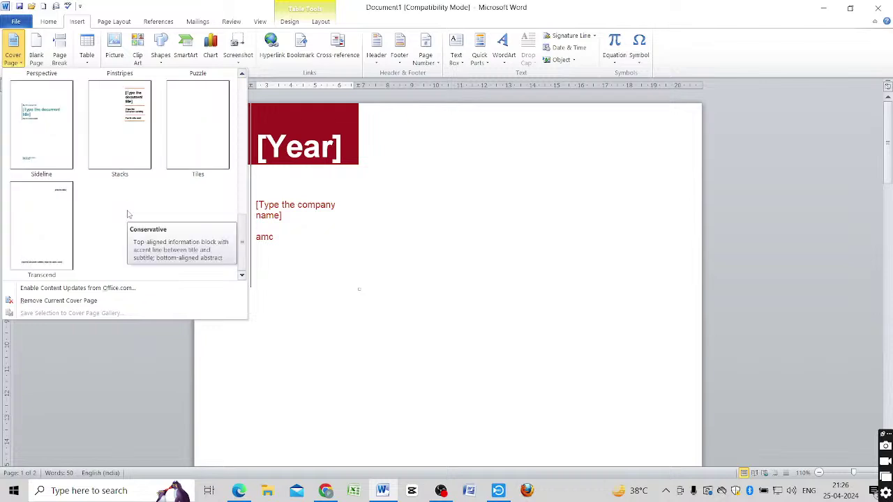
left_click(143, 115)
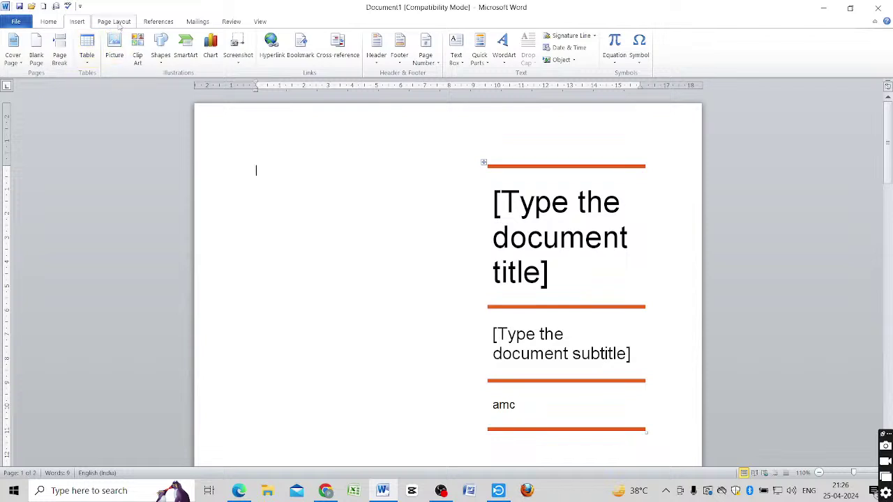
Preview several built-in themes on the Stacks cover page and apply the Verve theme.
left_click(113, 22)
left_click(12, 65)
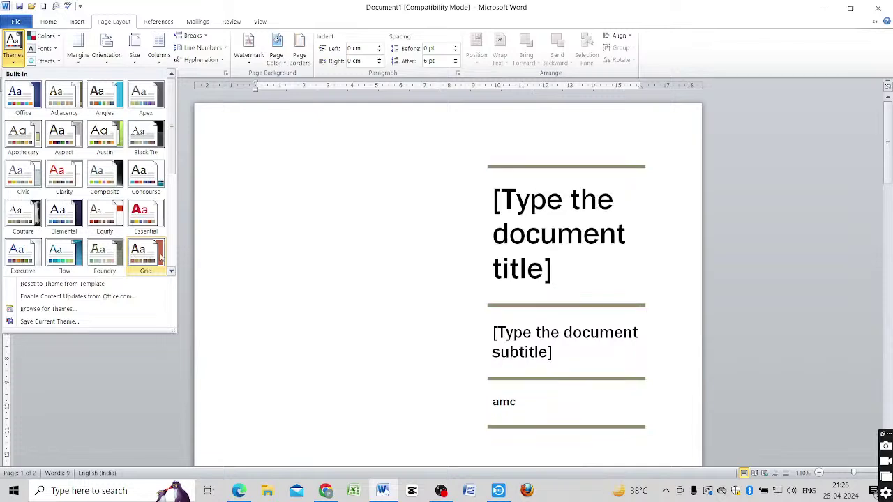
scroll(134, 258, "down", 4)
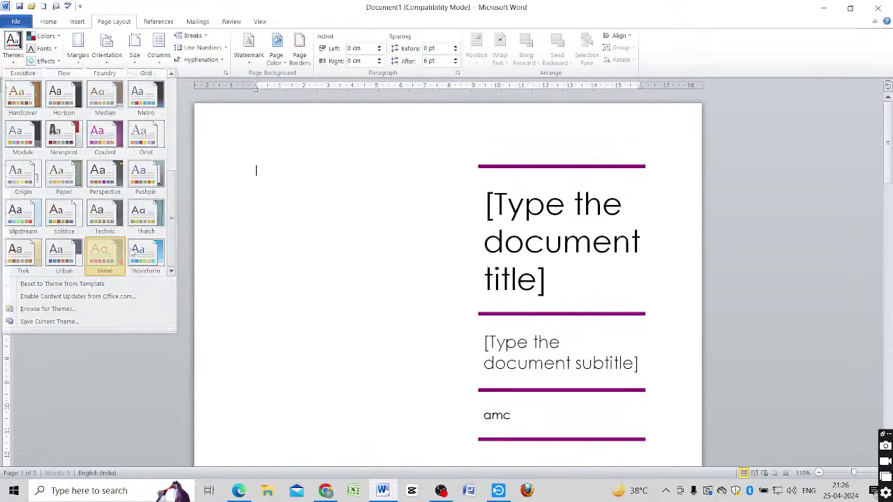
left_click(138, 251)
Glance at the PDF notes, return to Word and apply the Newsprint theme to the cover page.
left_click(238, 490)
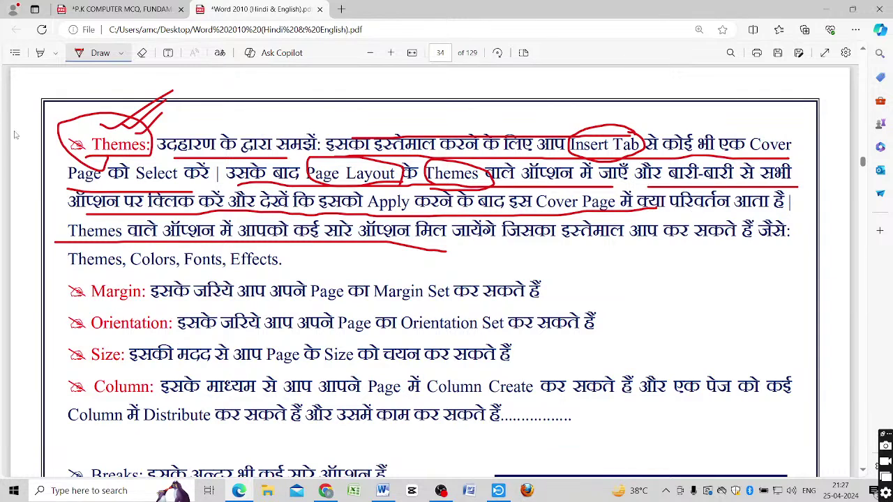
left_click(382, 490)
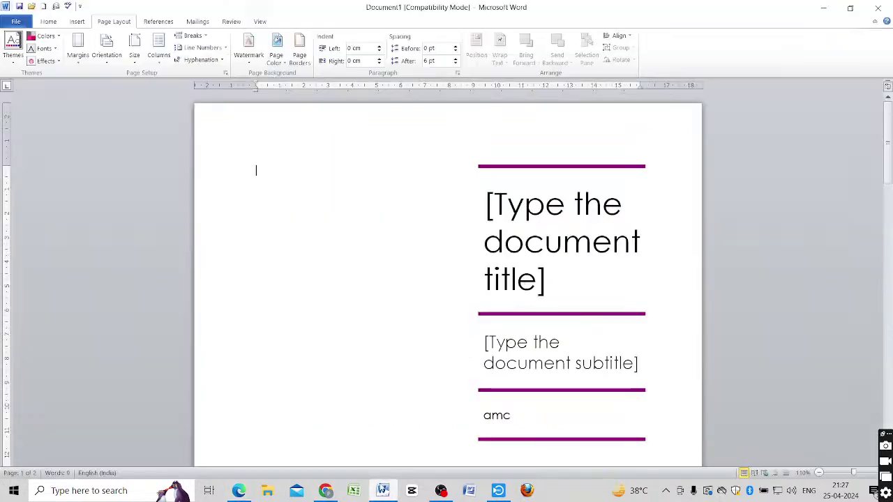
left_click(13, 48)
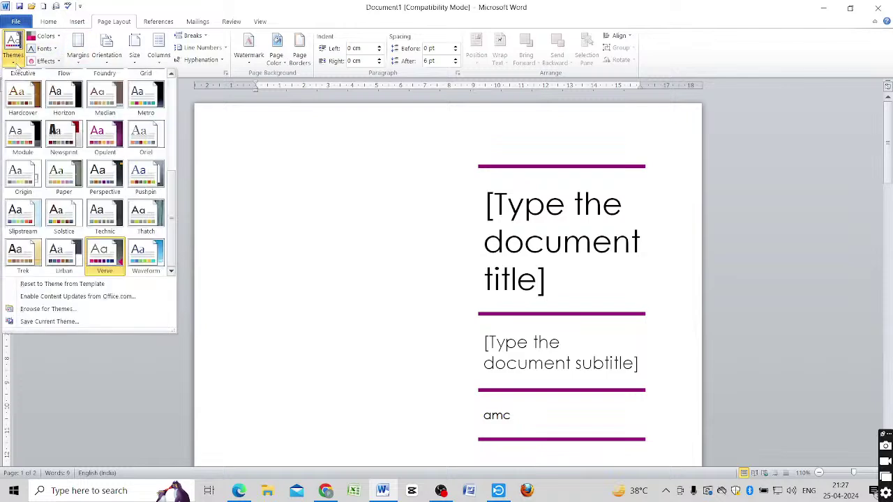
left_click(56, 134)
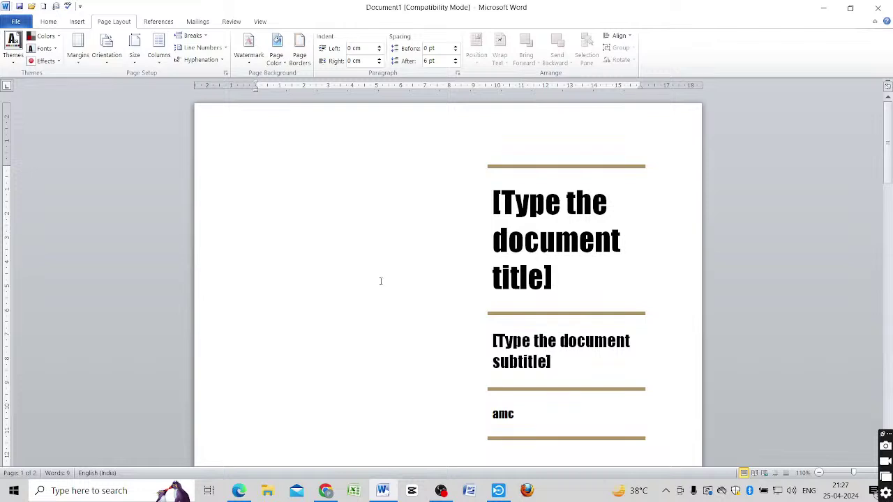
scroll(380, 281, "down", 5)
scroll(377, 281, "up", 5)
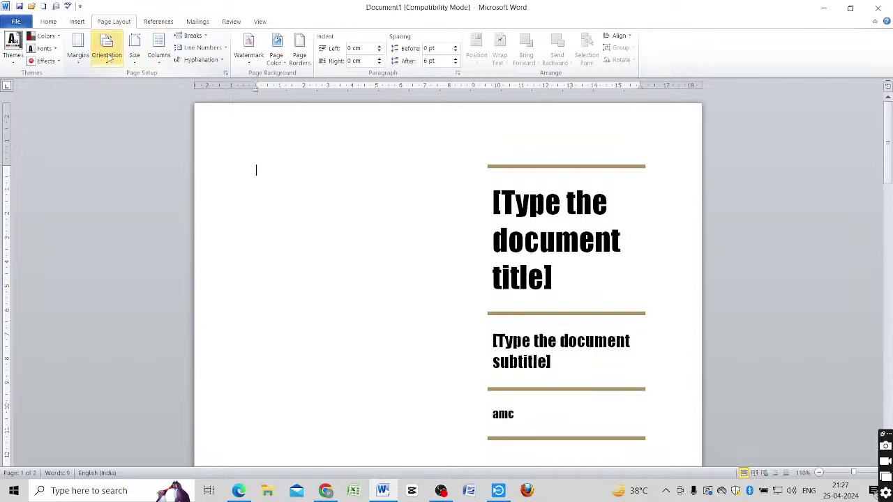
Return to the PDF notes and underline in red the rest of the sentence listing the Themes, Colors, Fonts and Effects options.
left_click(240, 491)
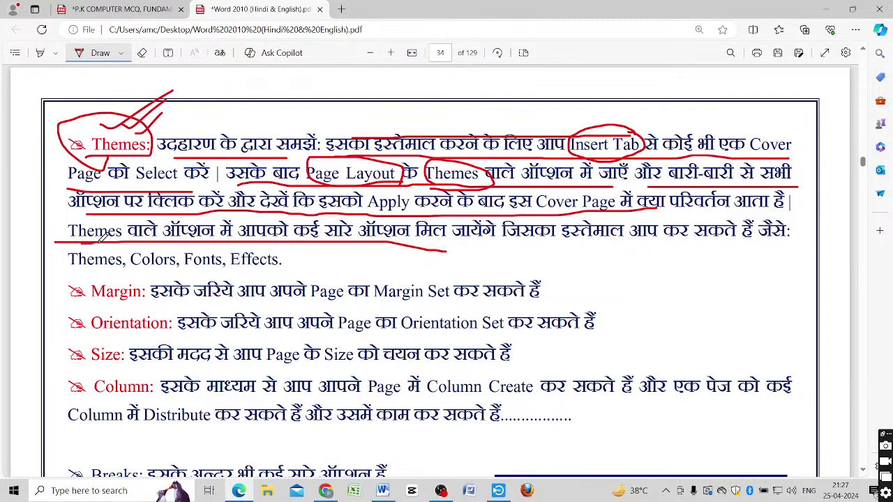
left_click_drag(339, 238, 801, 246)
left_click_drag(70, 274, 119, 274)
left_click_drag(180, 272, 314, 272)
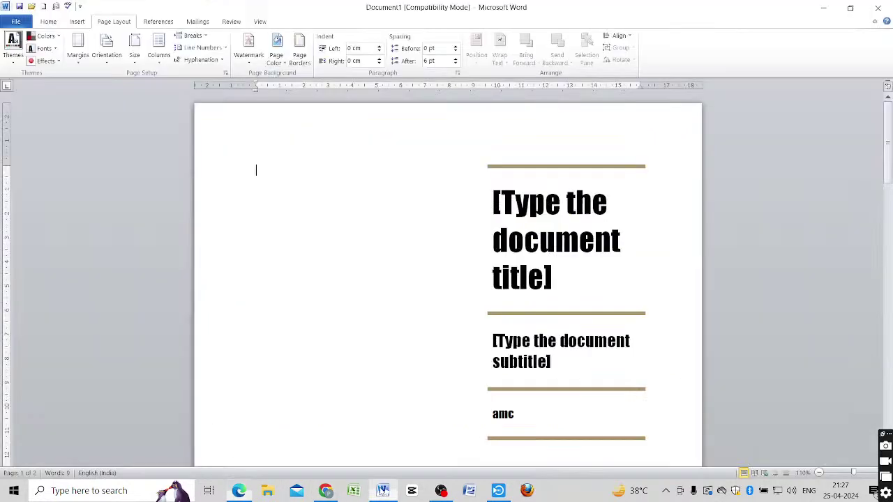
Switch to Word and apply the Aspect theme colors to the cover page.
left_click(382, 491)
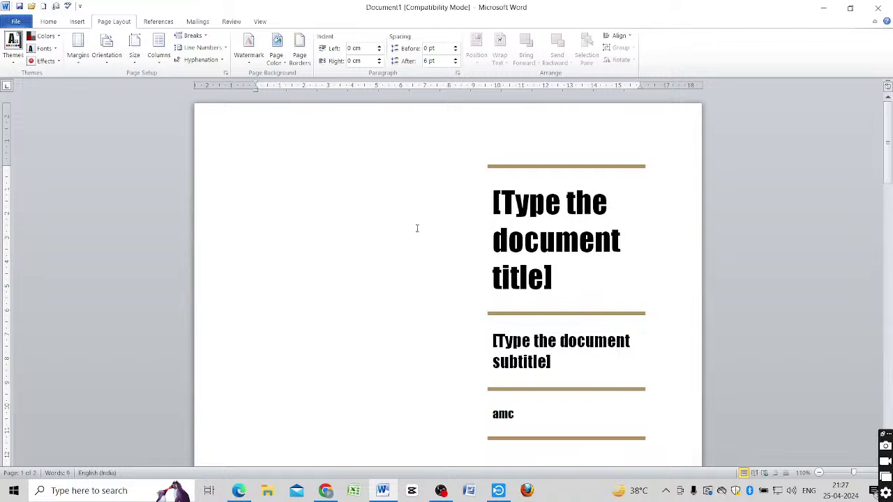
left_click(49, 37)
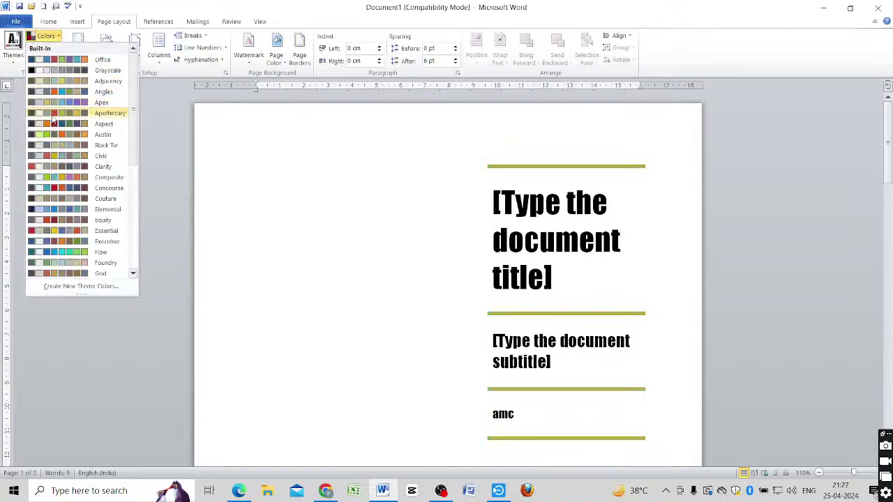
left_click(53, 124)
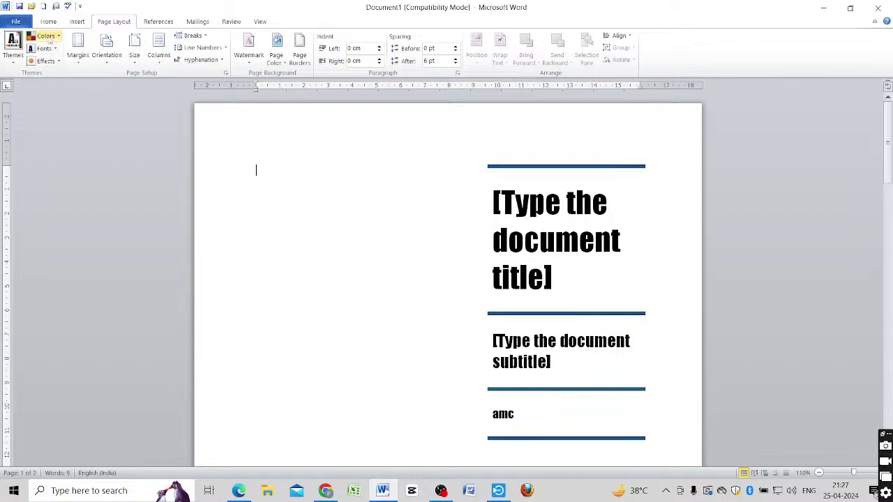
Shift the title table's left border slightly inward, then preview the Apothecary theme colors with the title placeholder selected.
left_click_drag(487, 202, 492, 202)
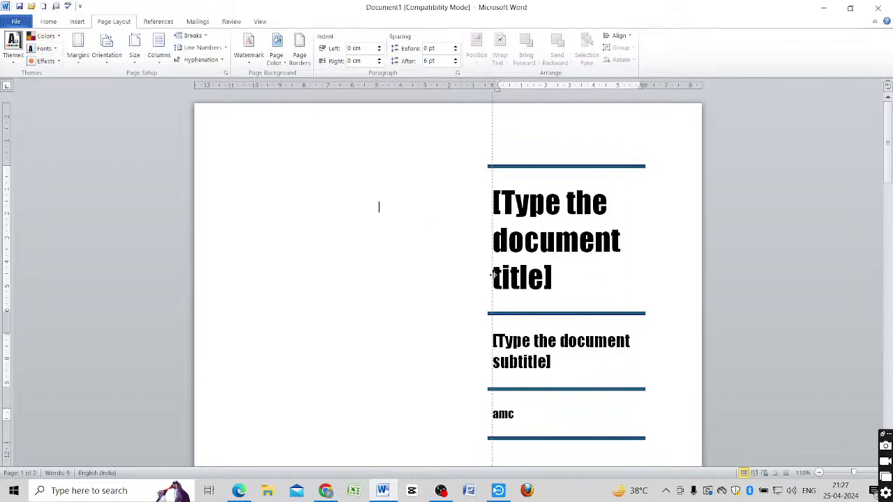
left_click(511, 220)
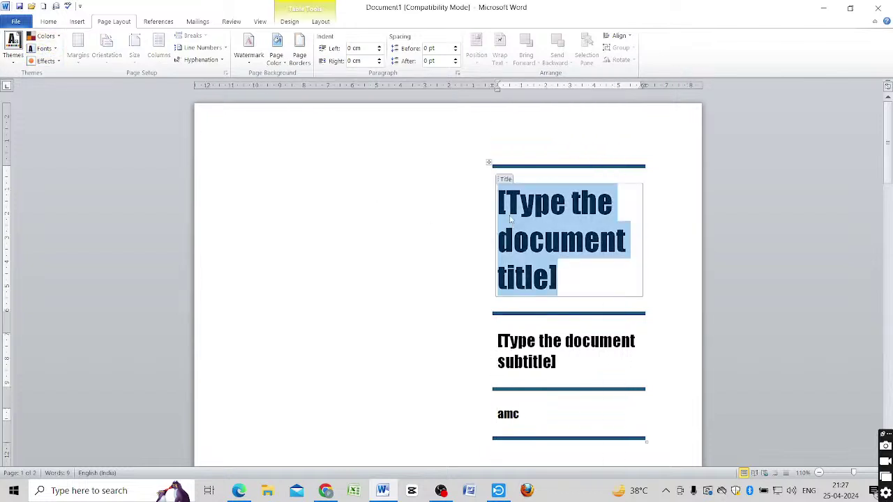
left_click(45, 35)
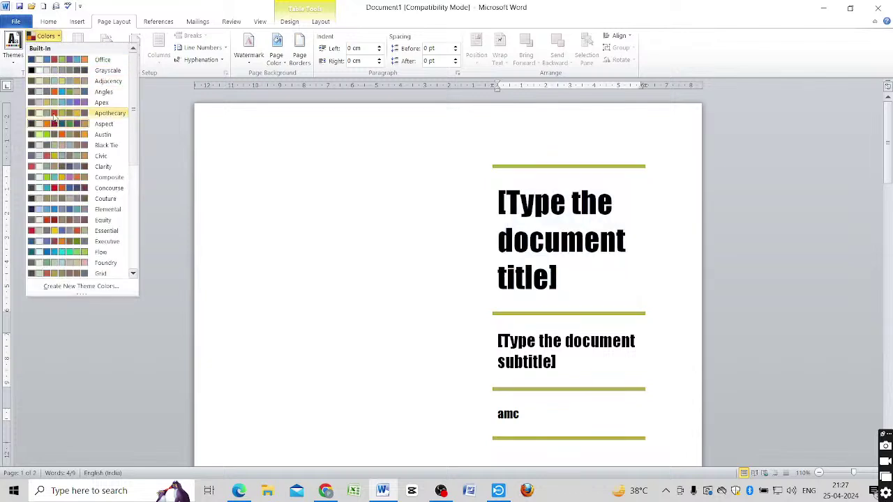
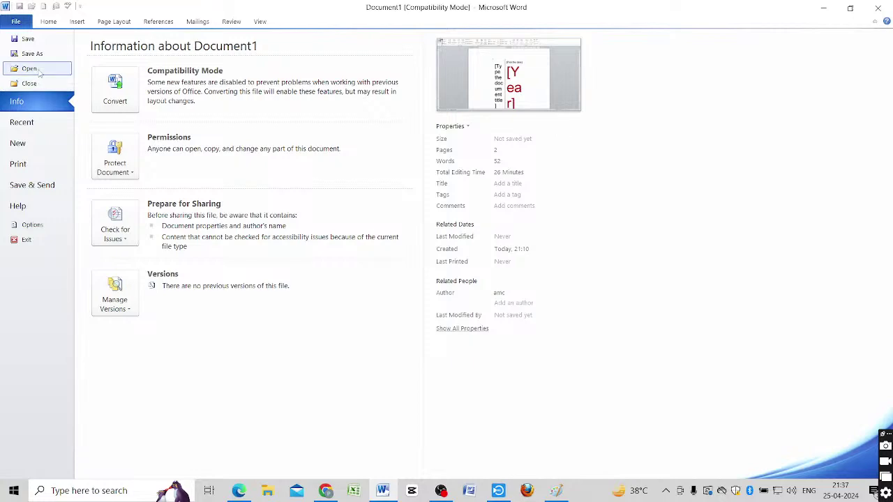
Open the RABBIT document from the Documents folder and arrange its text in two columns.
left_click(29, 68)
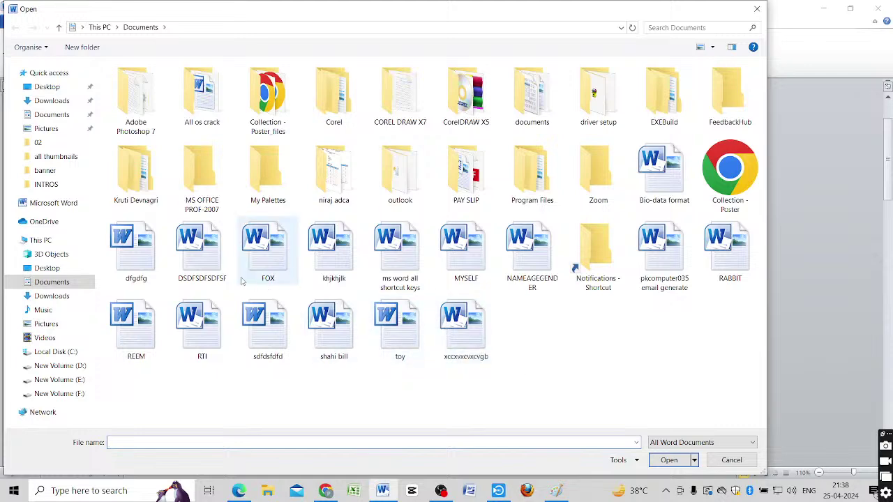
double_click(729, 252)
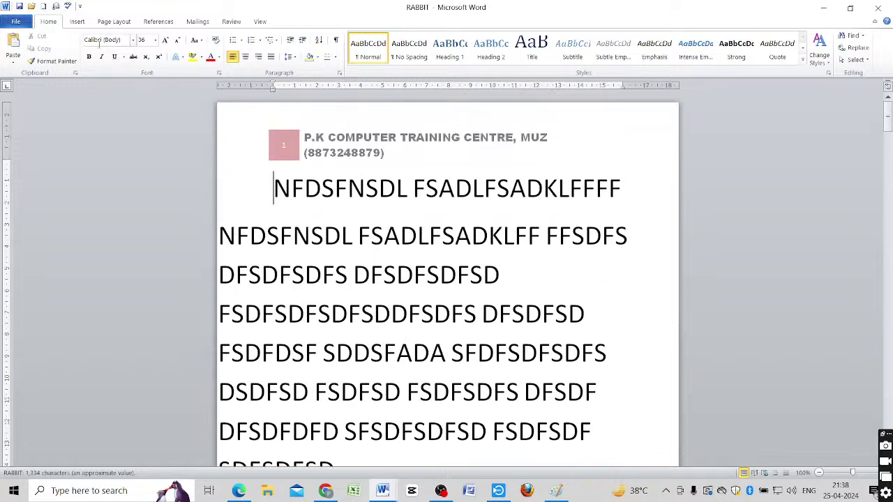
left_click(115, 22)
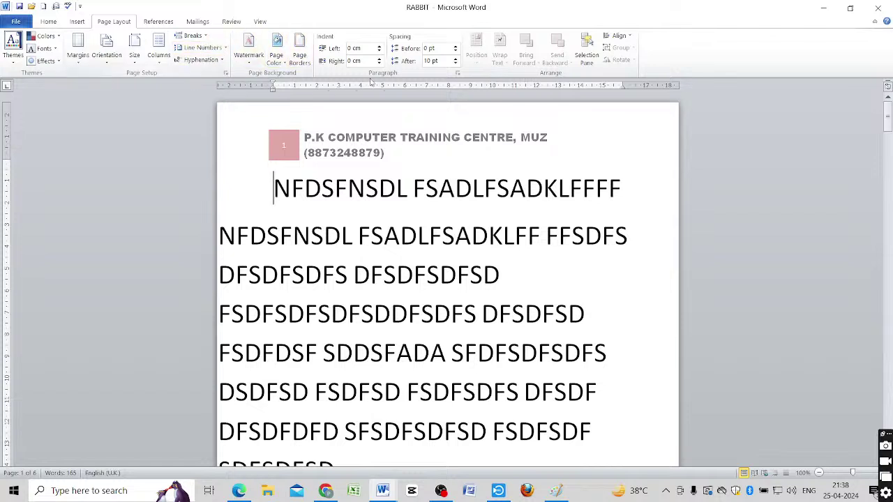
left_click(160, 60)
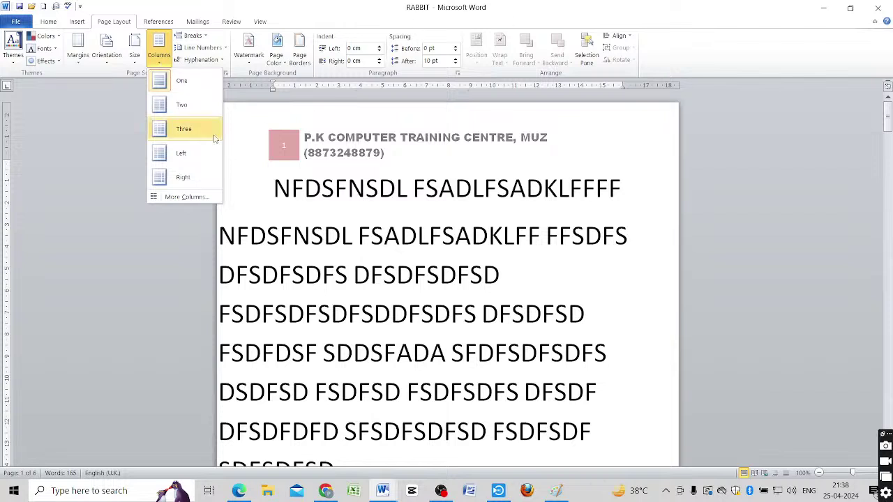
left_click(119, 117)
left_click(157, 65)
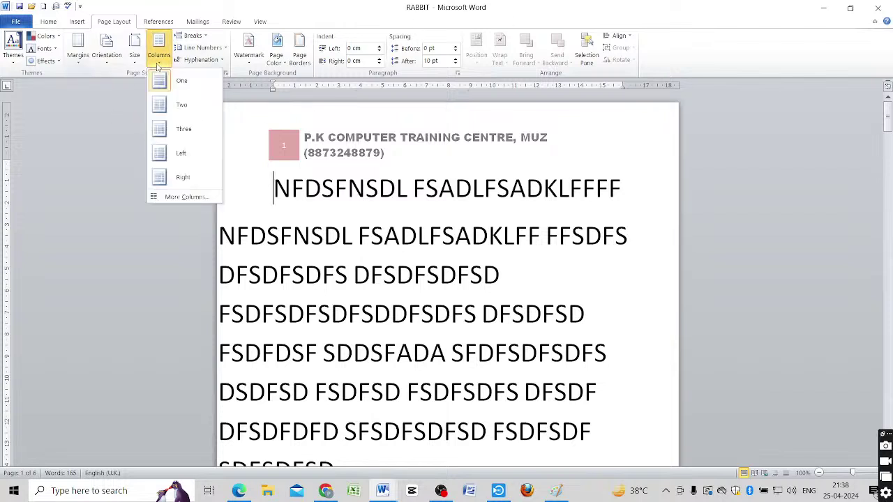
left_click(157, 108)
Look through the two-column text and widen the gap between the columns slightly.
scroll(528, 279, "down", 8)
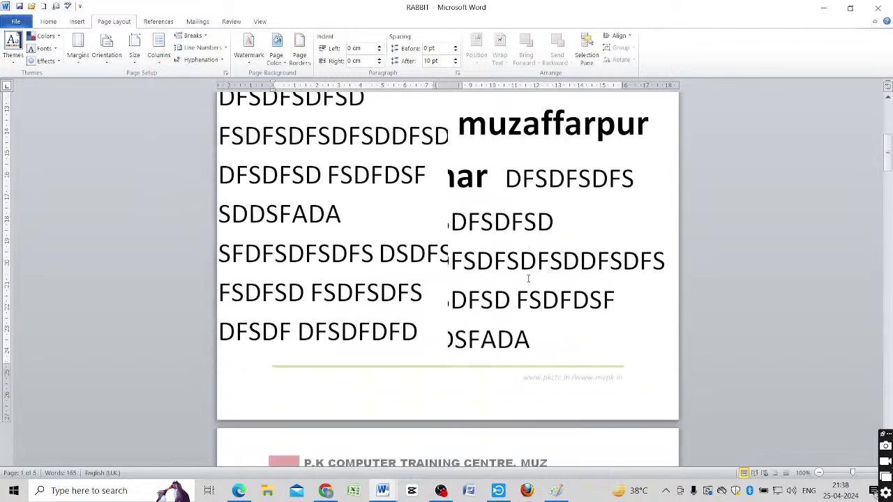
scroll(480, 257, "up", 6)
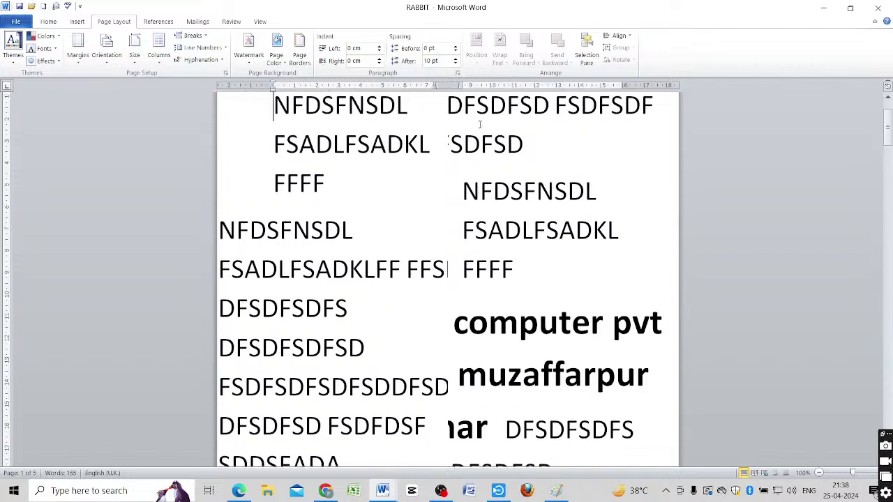
left_click_drag(459, 84, 470, 85)
left_click(481, 279)
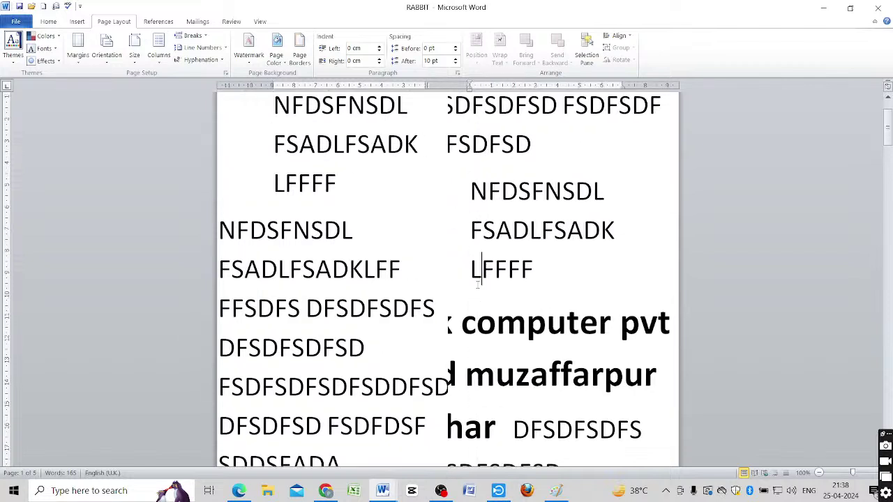
scroll(481, 279, "down", 2)
scroll(482, 279, "down", 2)
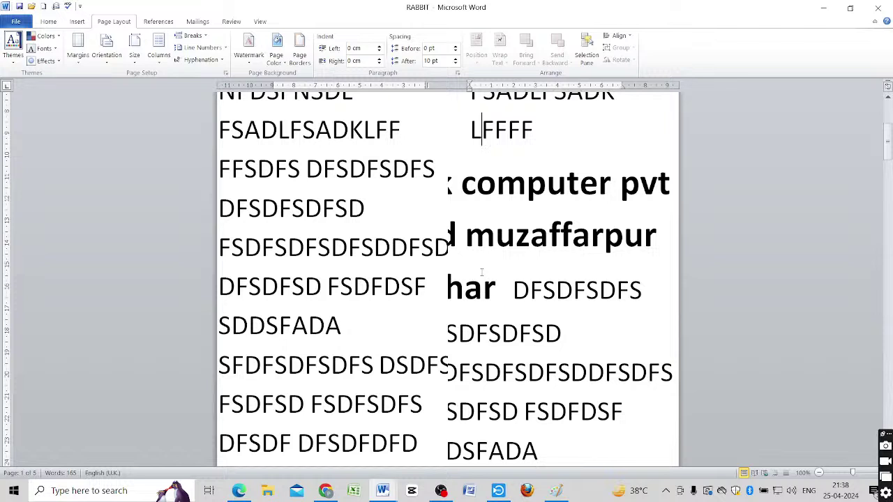
Set the left indent of the NFDSFNSDL paragraph in the second column to -0.5 cm and narrow the column gap to 1 cm.
scroll(641, 167, "down", 15)
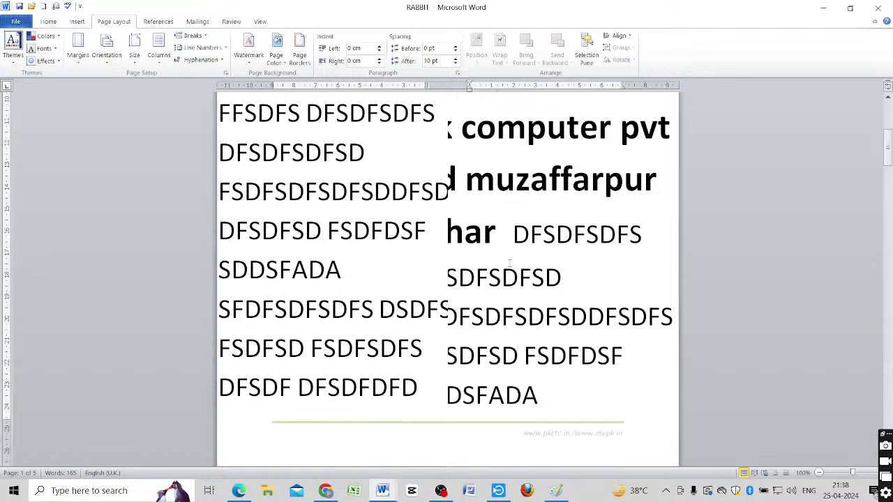
scroll(449, 249, "down", 10)
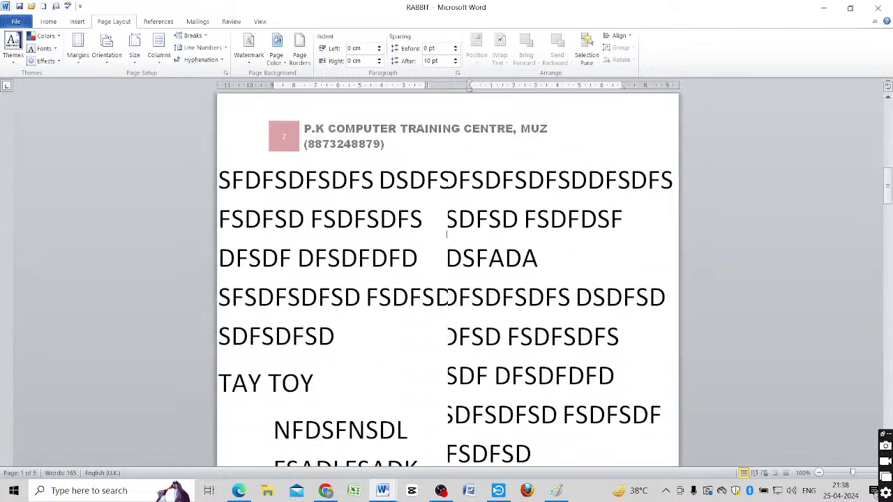
scroll(446, 235, "down", 15)
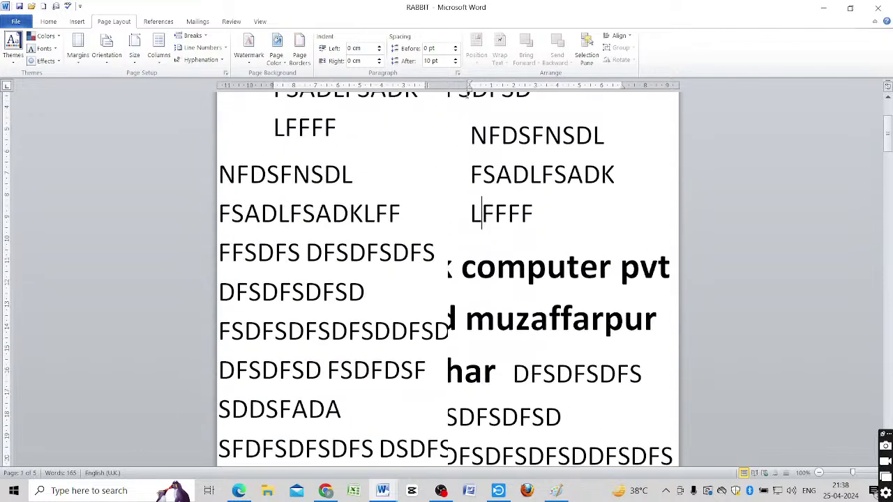
left_click_drag(469, 86, 459, 87)
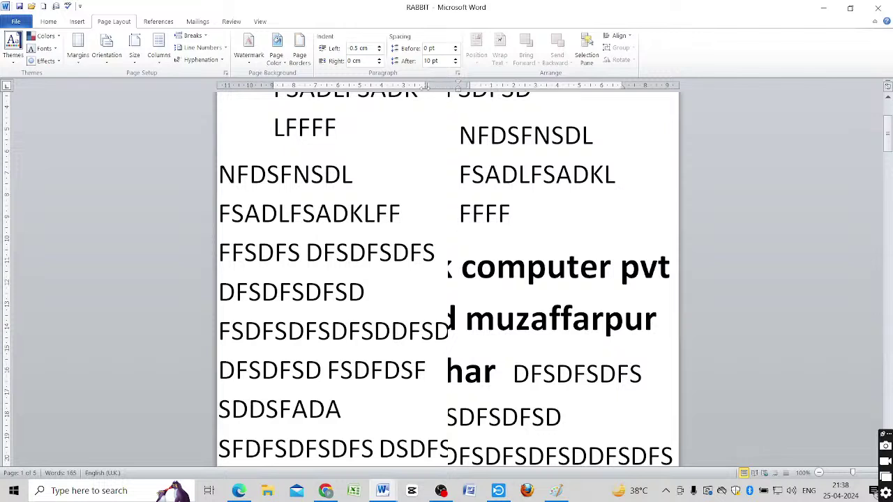
left_click_drag(442, 87, 441, 92)
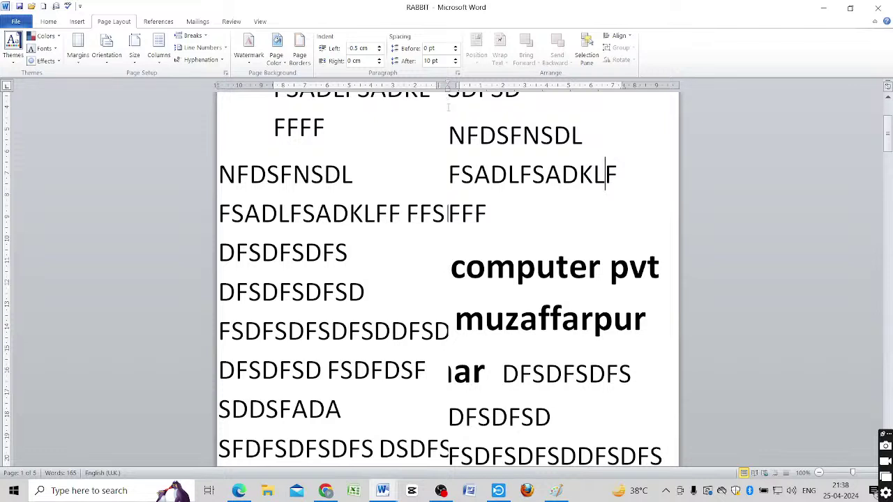
Set the spacing between the two columns to 2 cm for the whole document.
scroll(455, 222, "up", 3)
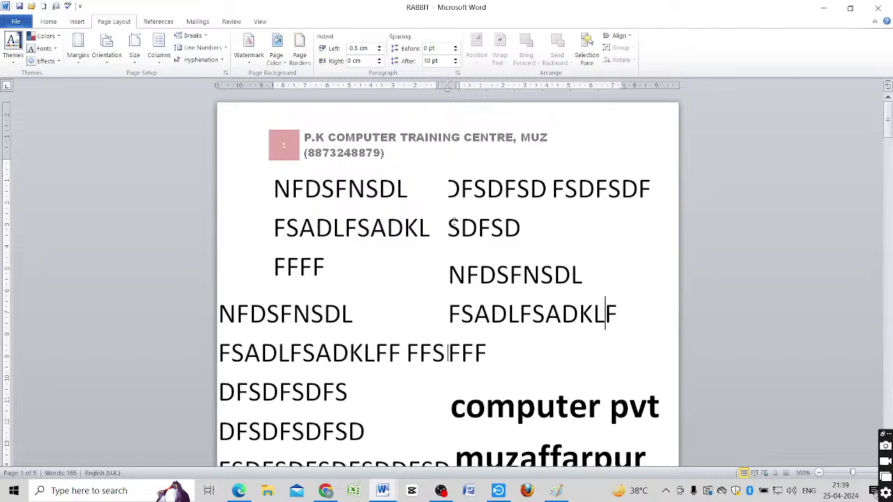
scroll(455, 222, "down", 6)
scroll(457, 220, "up", 3)
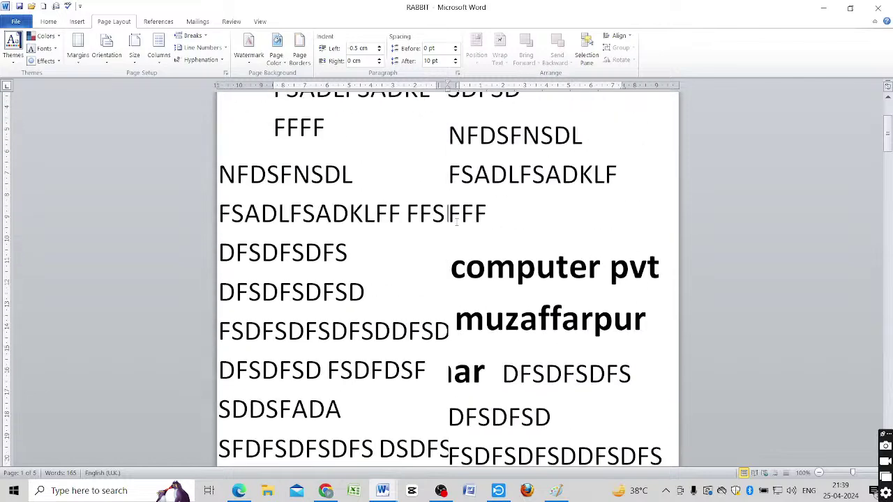
scroll(457, 220, "up", 3)
left_click(158, 50)
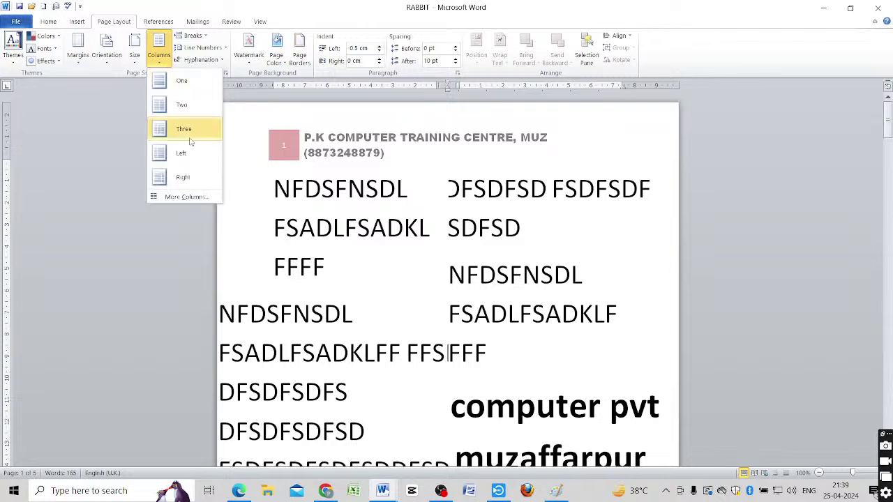
left_click(185, 197)
left_click_drag(427, 144, 175, 115)
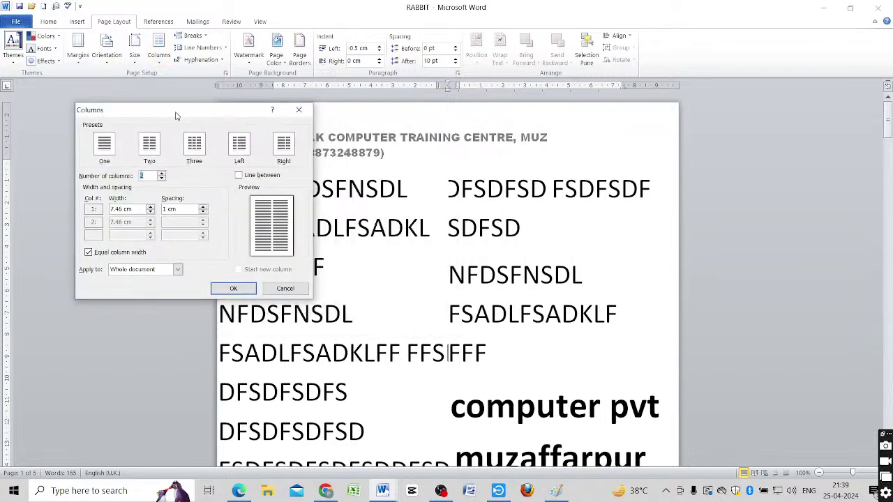
left_click(203, 208)
left_click(203, 208)
left_click(203, 208)
left_click(203, 208)
left_click(204, 208)
left_click(203, 208)
left_click(230, 288)
Insert paragraph breaks in the page 1 first-column lines, after FSDFSDFSDFSDD, FFSDFS DFSDFSD and FSDFDSF SDDSF.
scroll(451, 300, "down", 10)
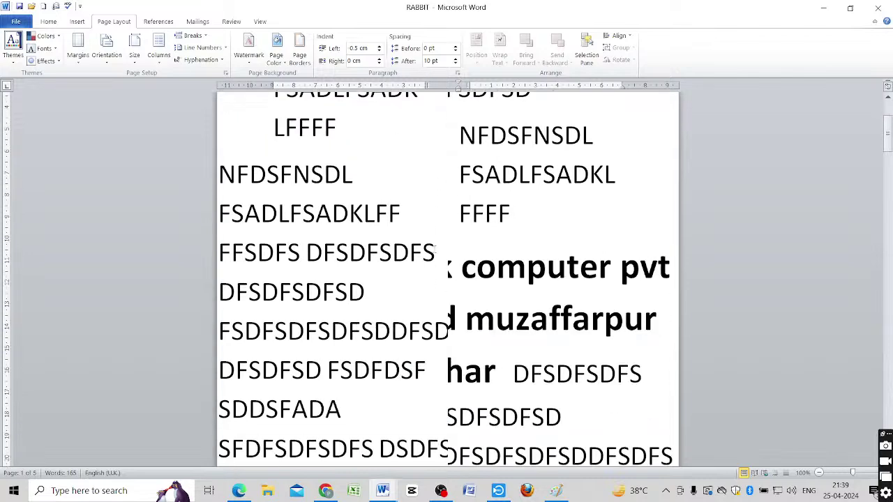
scroll(450, 300, "up", 10)
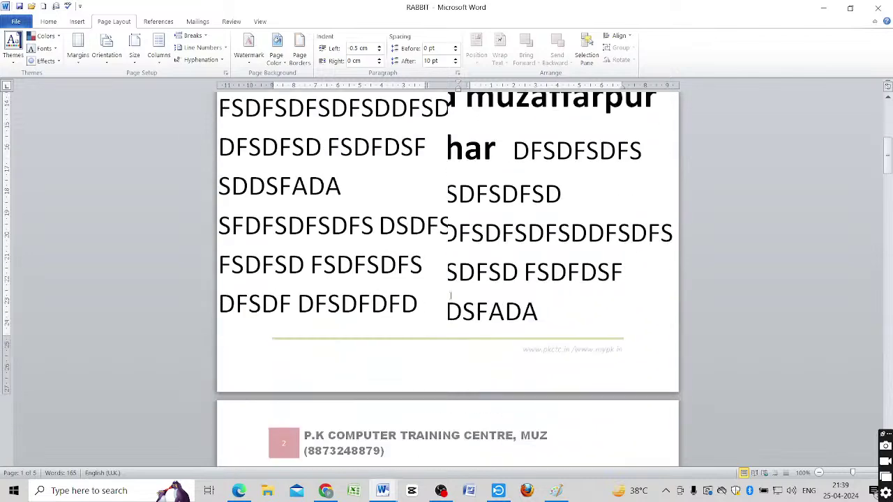
scroll(447, 293, "down", 6)
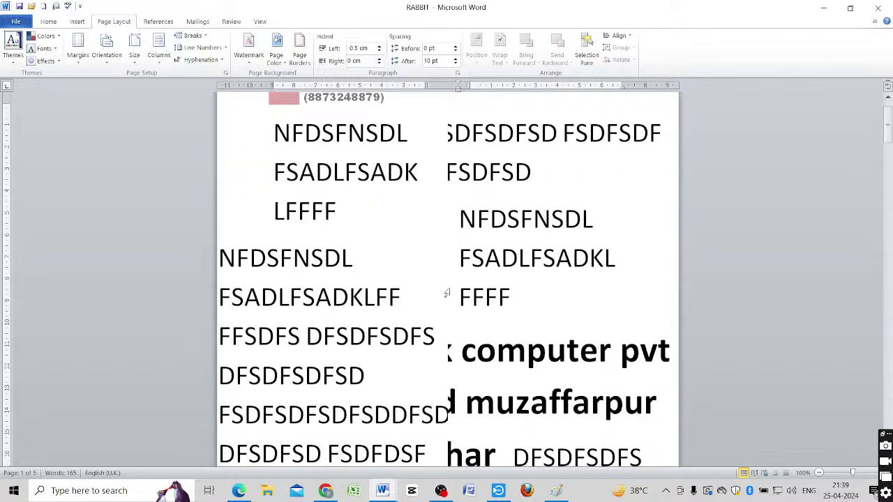
left_click(409, 218)
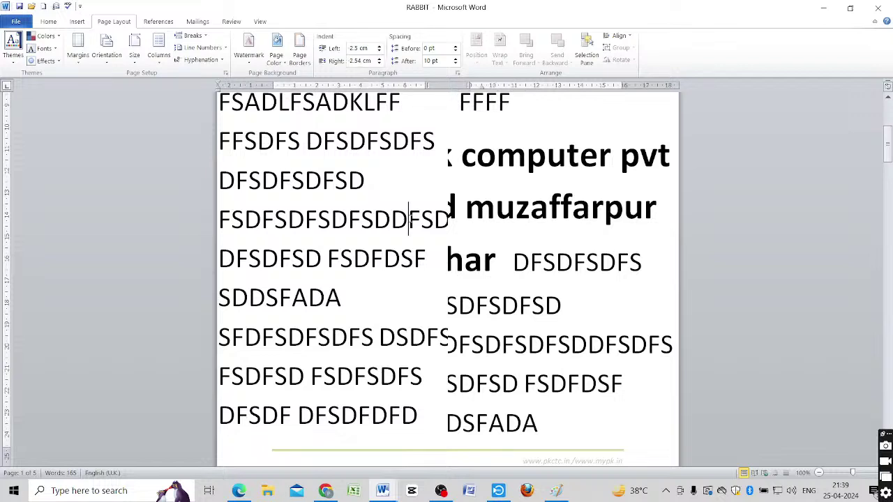
key("Return")
scroll(413, 222, "up", 2)
scroll(413, 222, "up", 1)
left_click(410, 223)
key("Return")
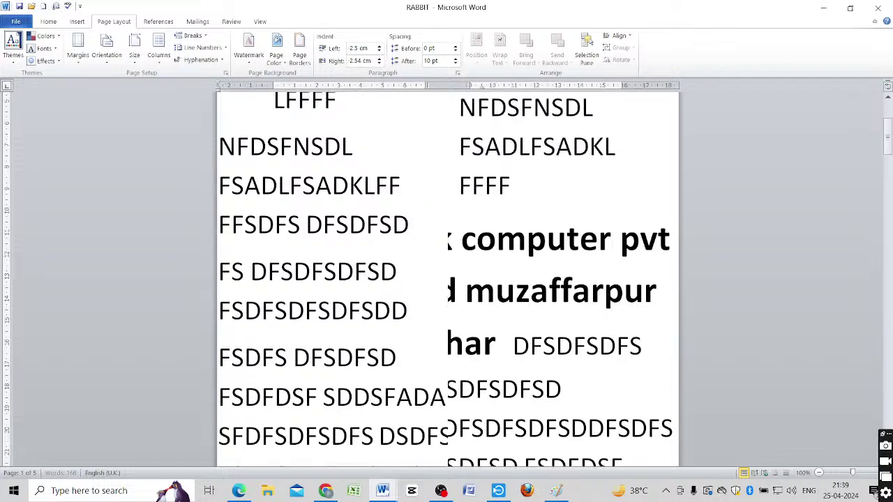
scroll(415, 272, "down", 3)
left_click(399, 284)
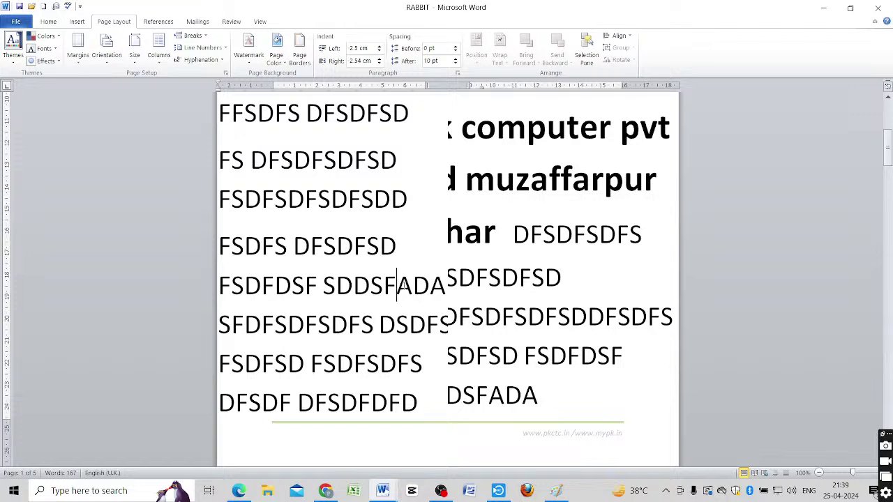
key("Return")
Replace the leading S on the top line of page 1's second column with CCCCCC.
scroll(429, 328, "up", 5)
scroll(429, 328, "down", 3)
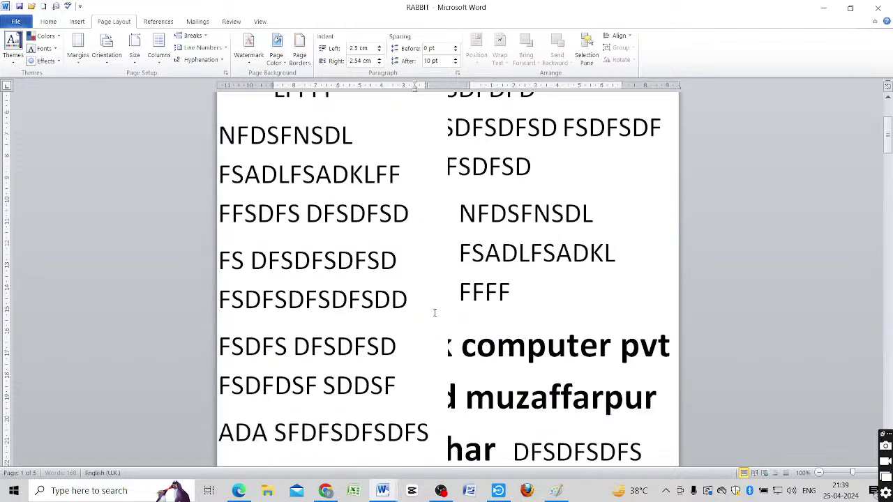
scroll(435, 311, "up", 5)
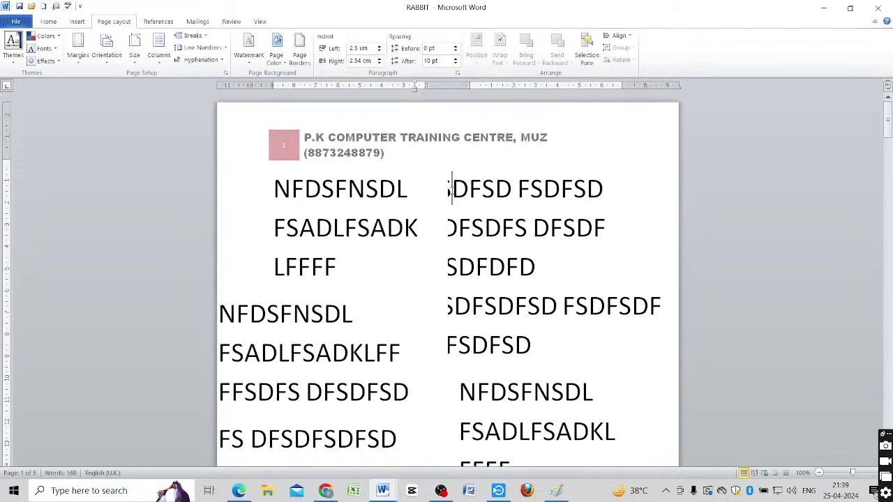
key("BackSpace")
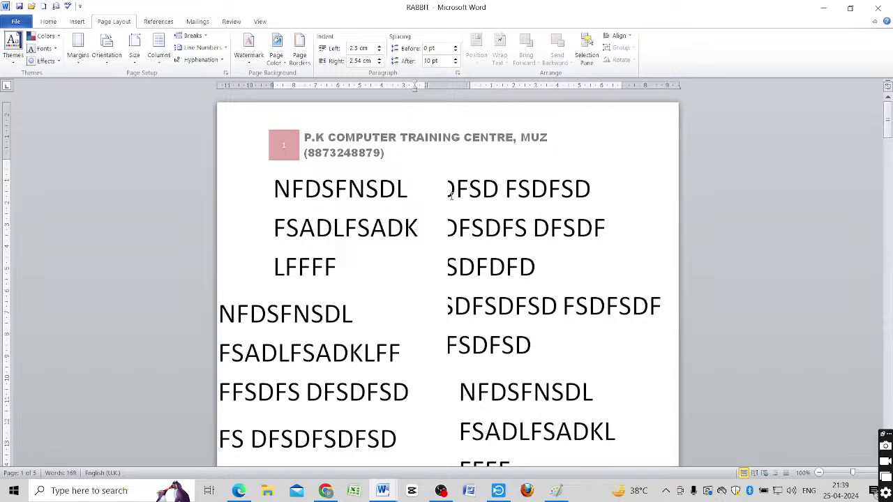
type("CCCCCC")
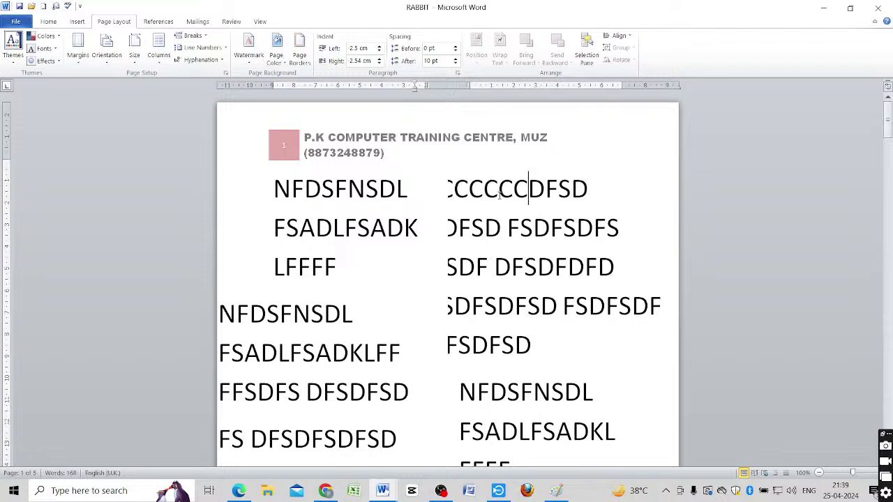
Review the following pages and reapply the two-column layout.
scroll(405, 307, "down", 1)
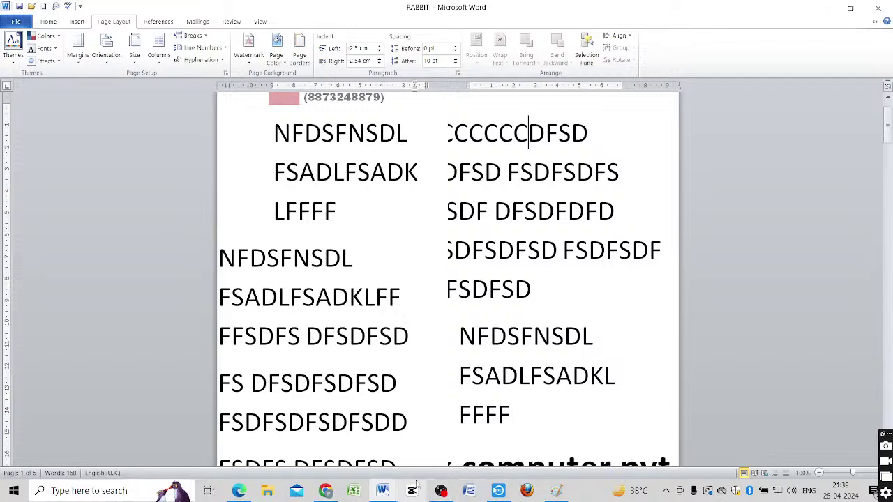
scroll(509, 395, "down", 10)
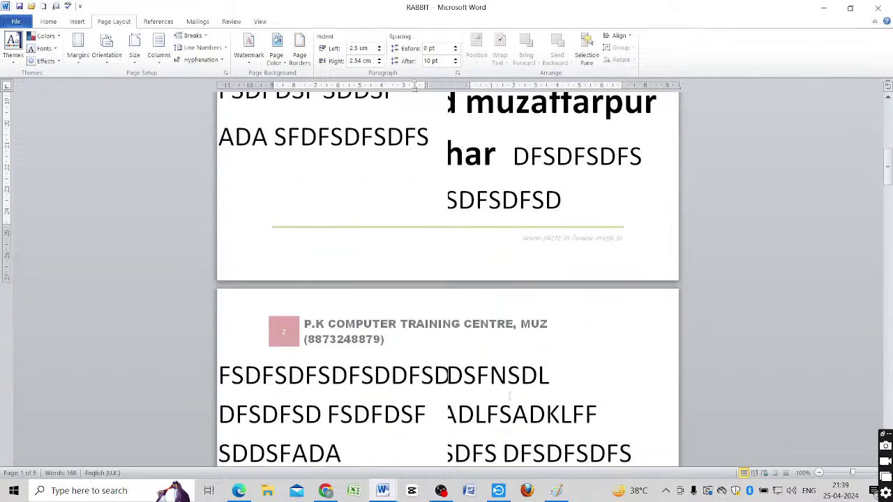
scroll(509, 396, "down", 20)
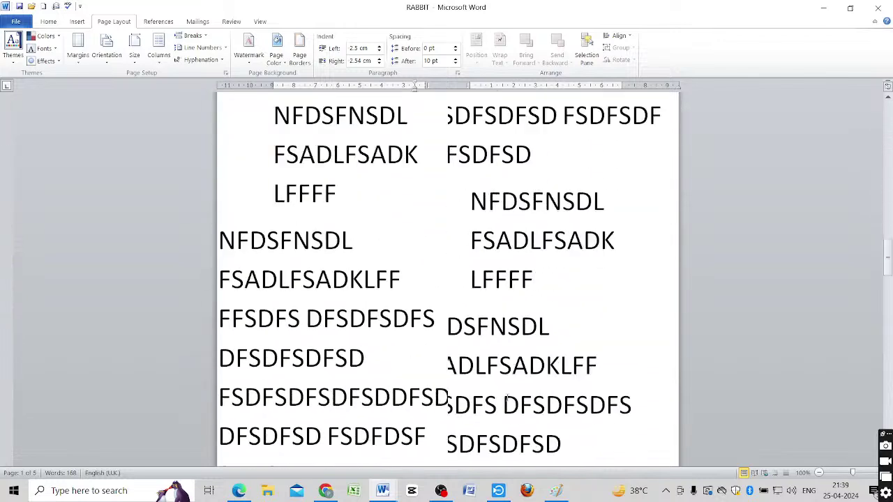
scroll(433, 296, "down", 2)
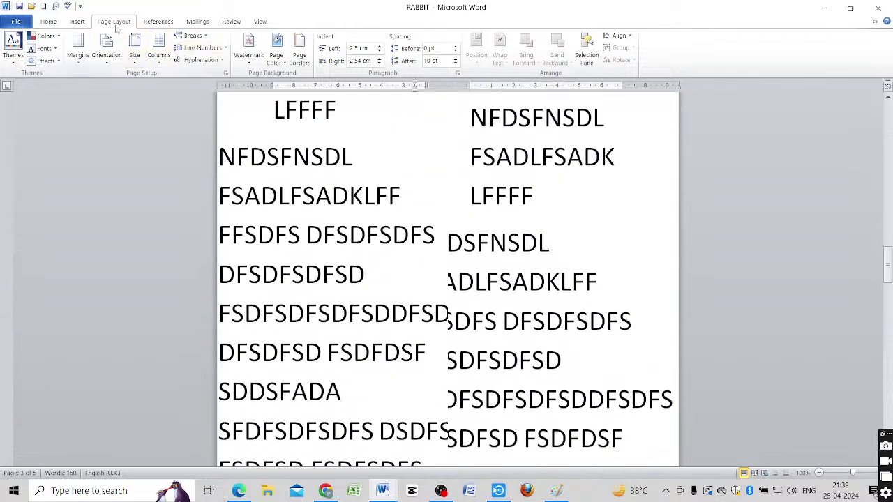
left_click(159, 61)
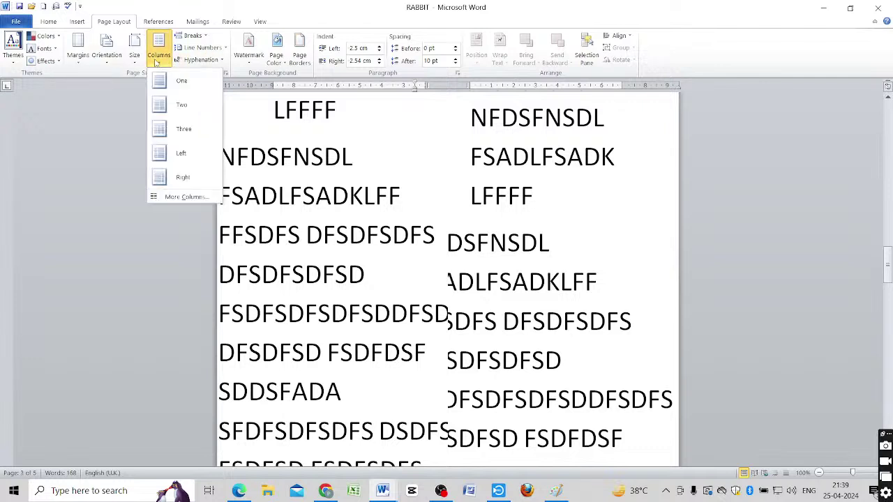
left_click(160, 106)
Break the overrunning first line of page 5's first column into a new paragraph after FSDFSDFSDFSDDF.
scroll(426, 320, "up", 5)
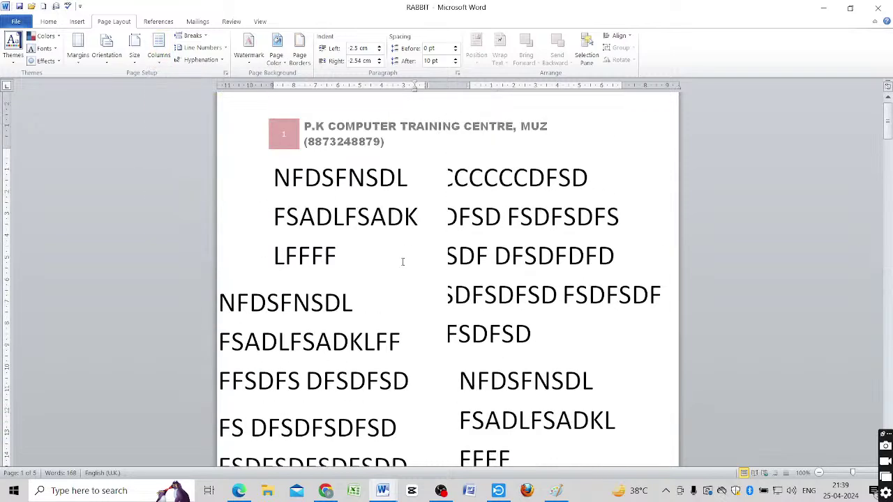
scroll(427, 320, "down", 10)
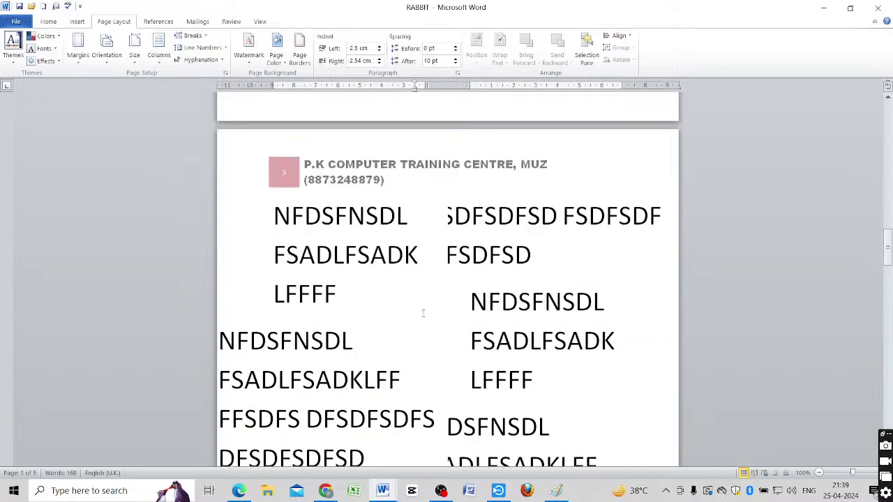
scroll(422, 311, "down", 10)
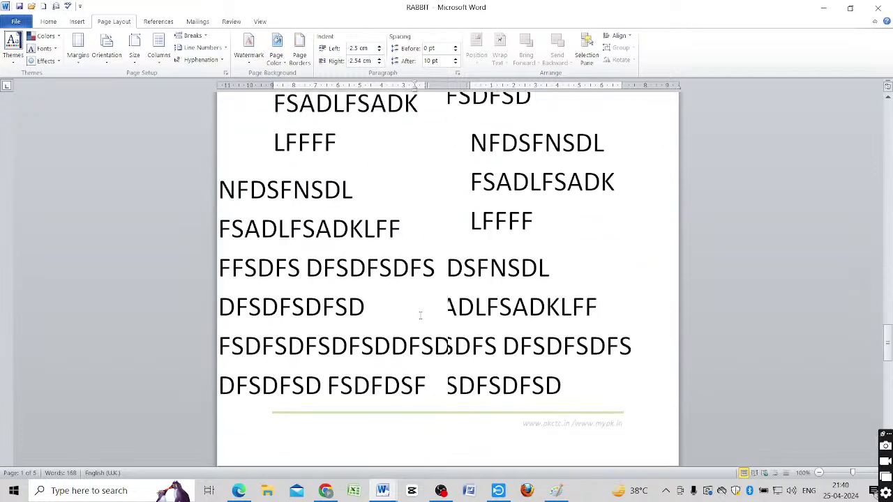
scroll(420, 315, "down", 10)
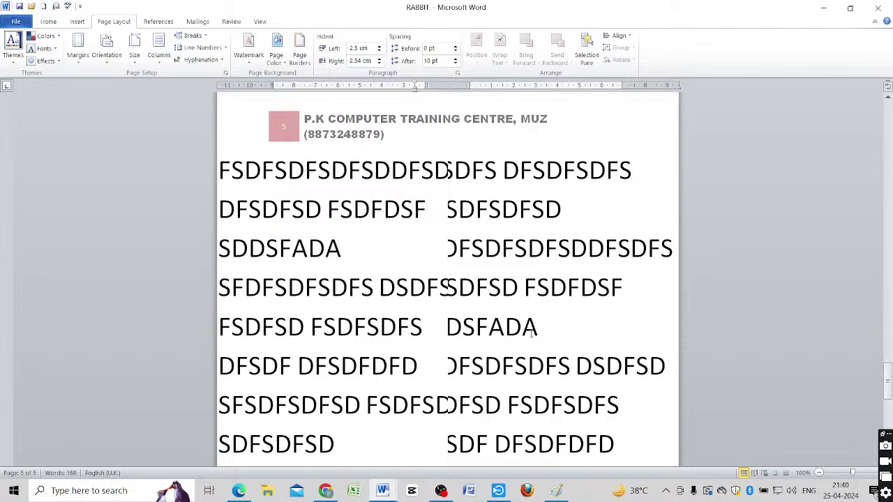
left_click(417, 171)
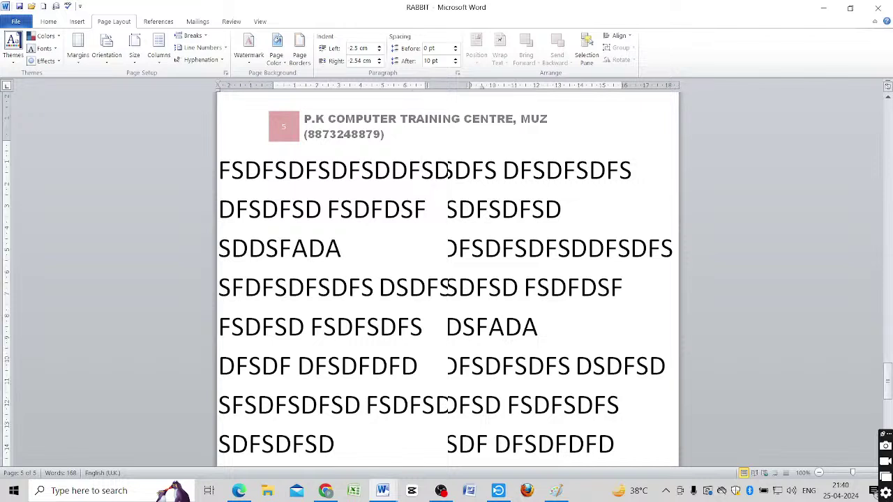
key("Return")
Arrange the document's text in three columns.
left_click(159, 55)
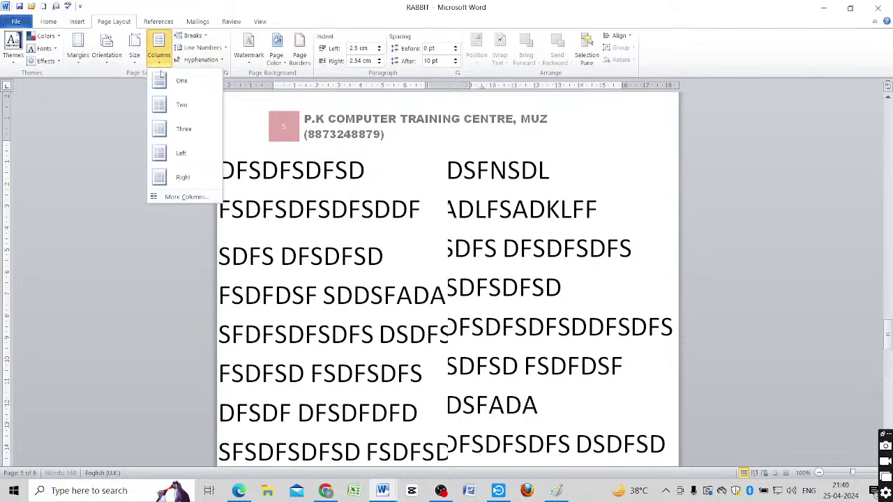
left_click(157, 137)
scroll(438, 268, "down", 10)
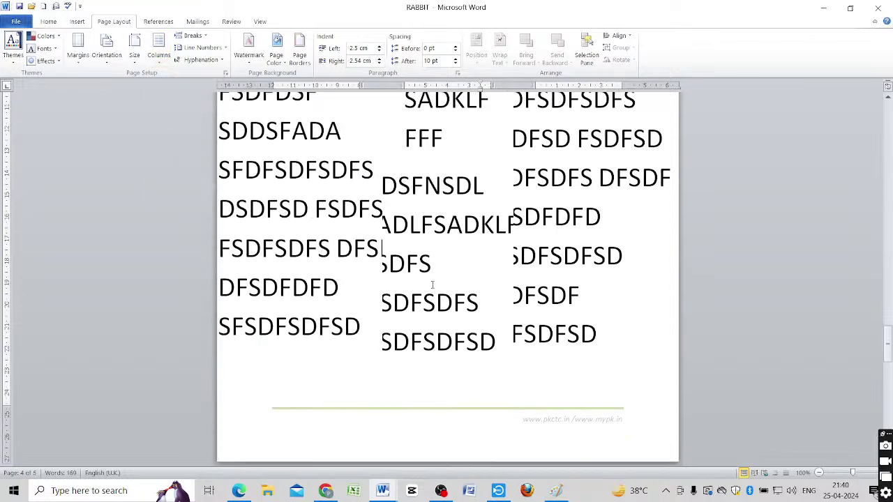
Arrange the selected text on page 3 in four equal-width columns with 1.27 cm spacing, applied to the selected text.
scroll(438, 268, "up", 12)
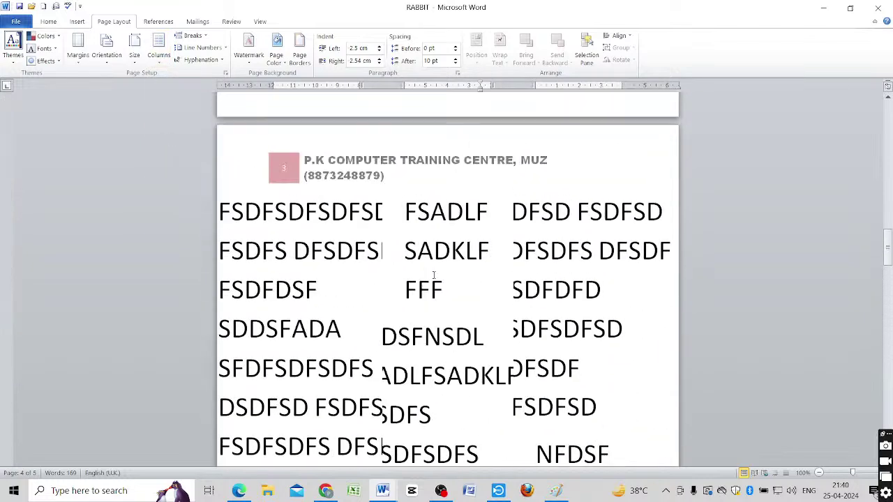
left_click_drag(258, 211, 408, 292)
scroll(408, 293, "up", 1)
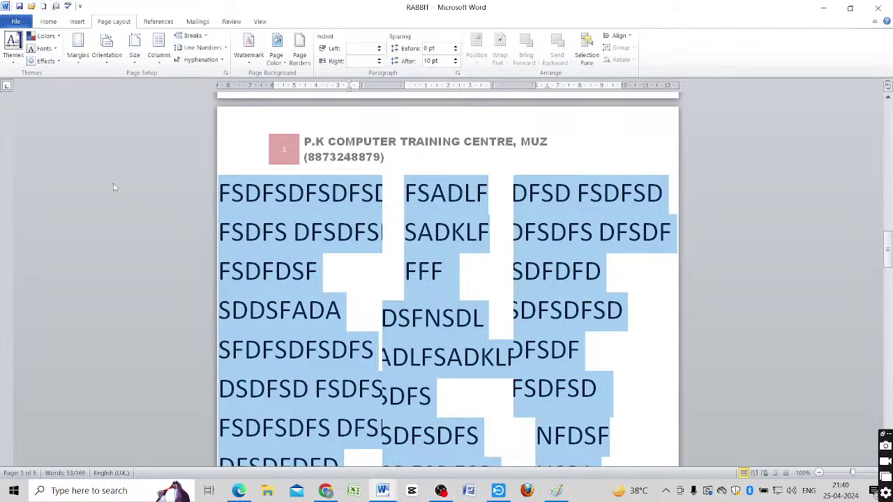
left_click(159, 61)
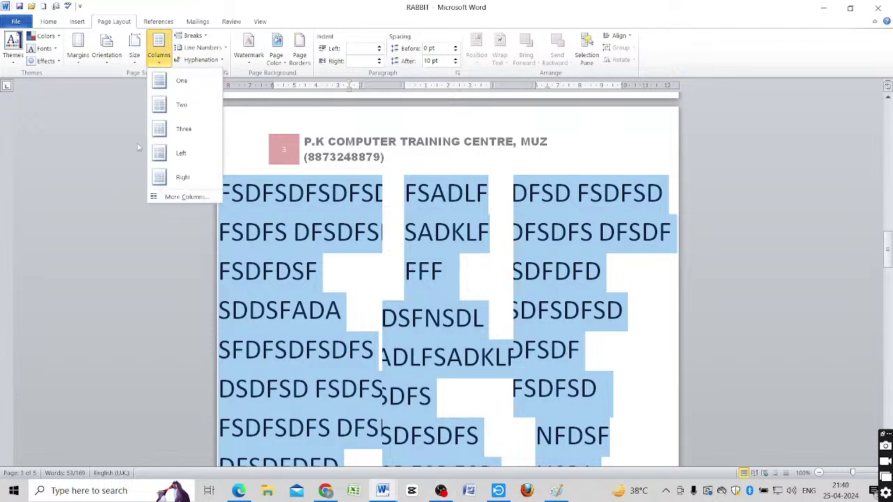
left_click(173, 198)
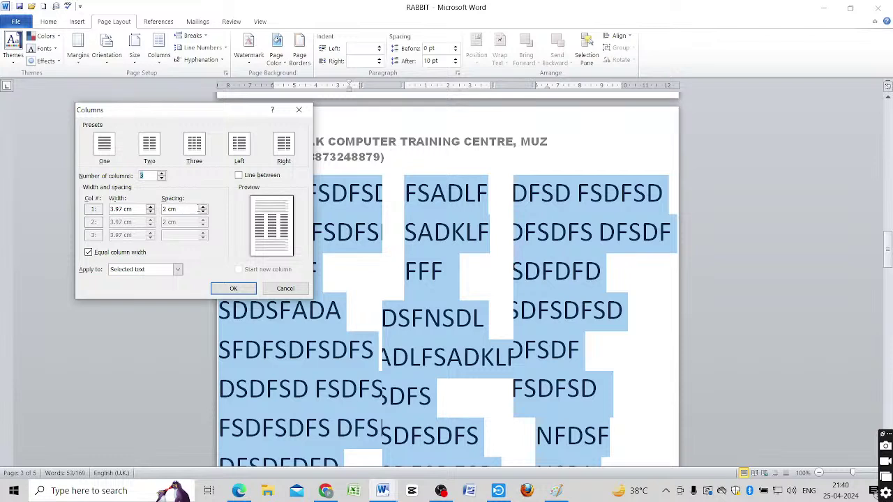
left_click(150, 145)
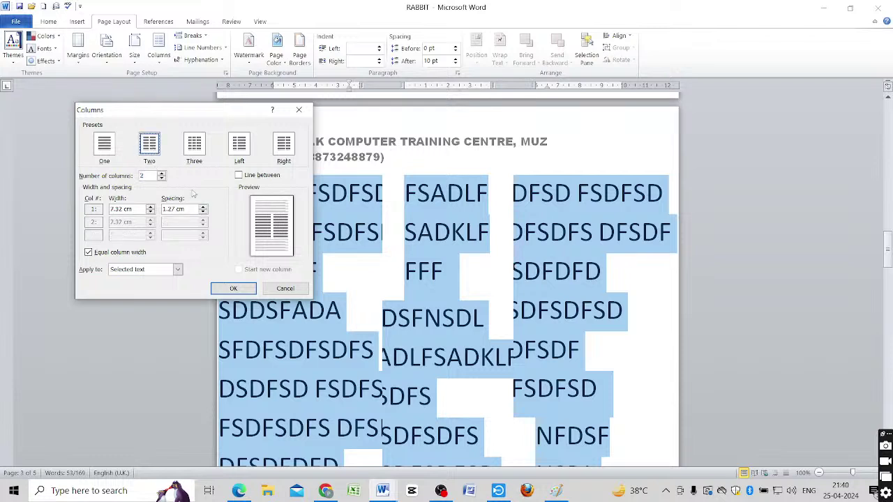
left_click(161, 175)
left_click(161, 175)
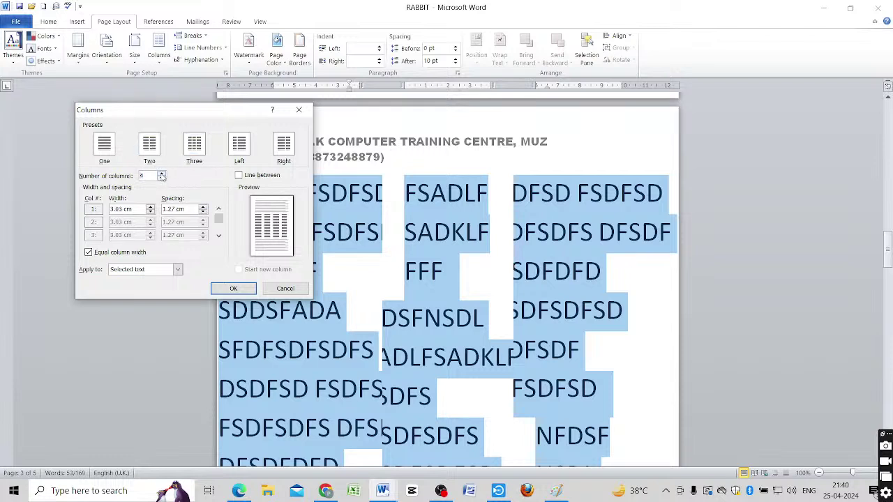
left_click(234, 287)
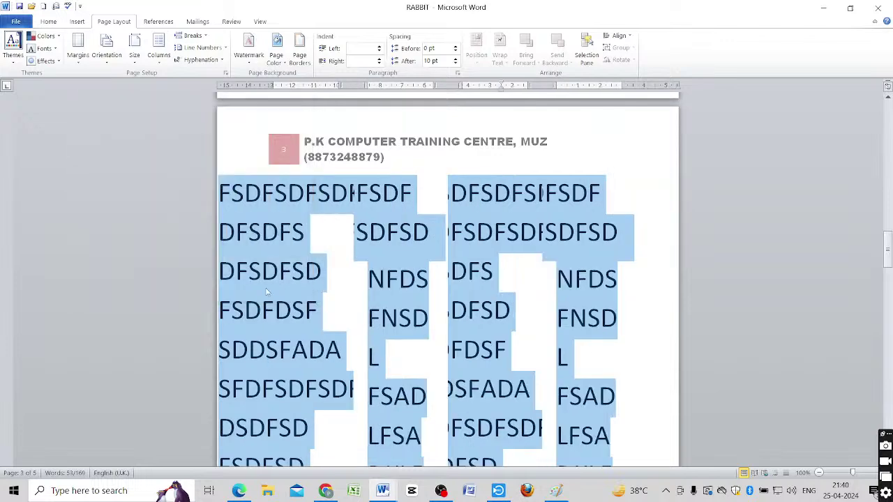
Highlight the text of page 3's first, second and third columns in turn to point out the four-column layout.
left_click(367, 301)
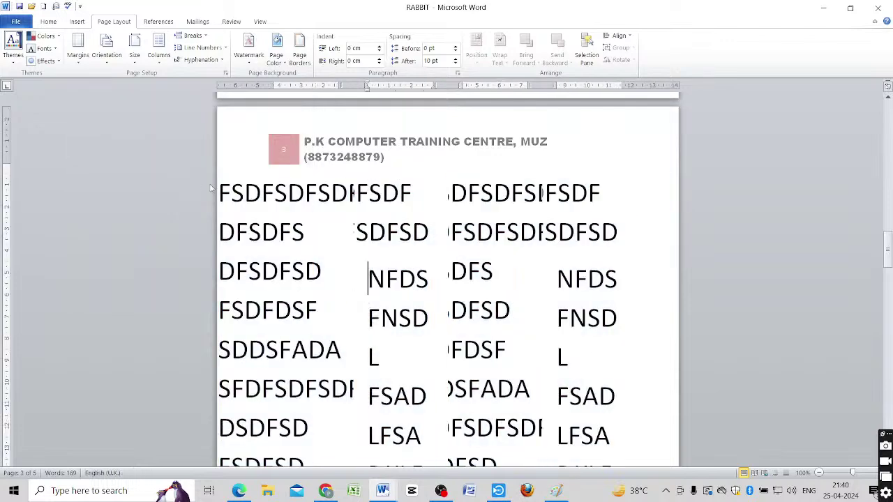
left_click_drag(219, 191, 303, 385)
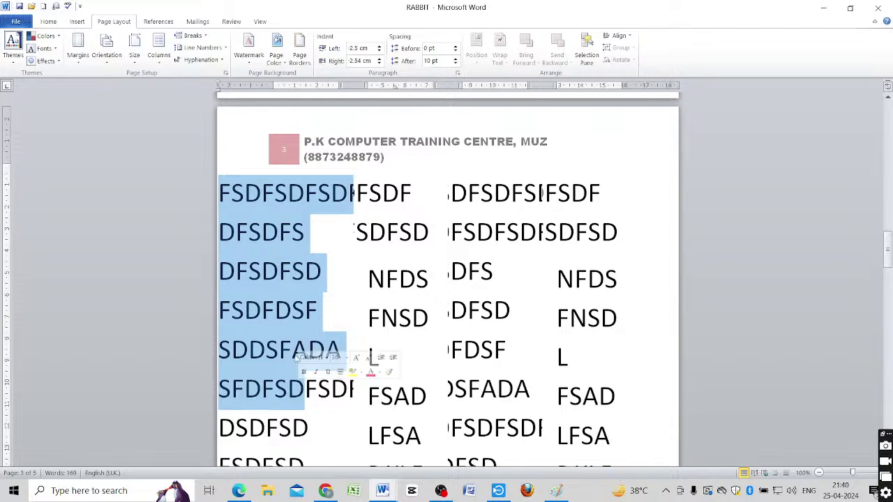
left_click(327, 307)
left_click_drag(357, 192, 419, 398)
left_click(463, 349)
left_click_drag(450, 191, 541, 426)
left_click(570, 317)
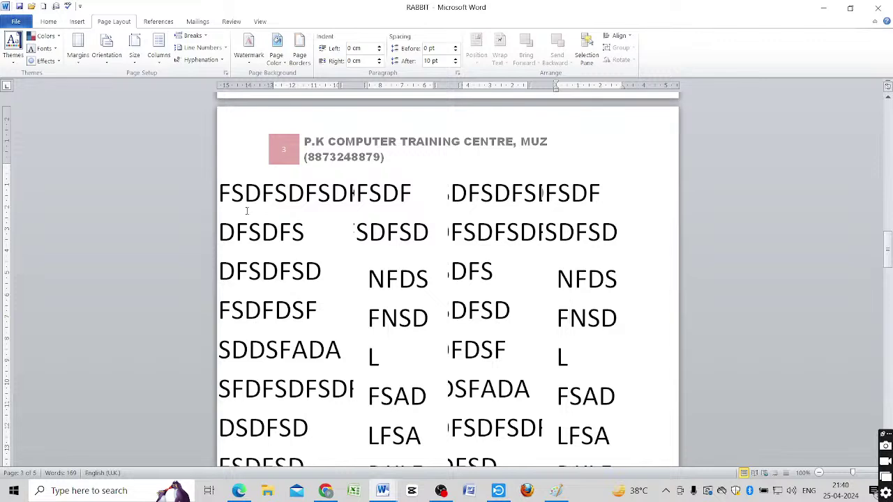
Arrange the whole document in two columns and review page 3.
key("ctrl+a")
left_click(162, 63)
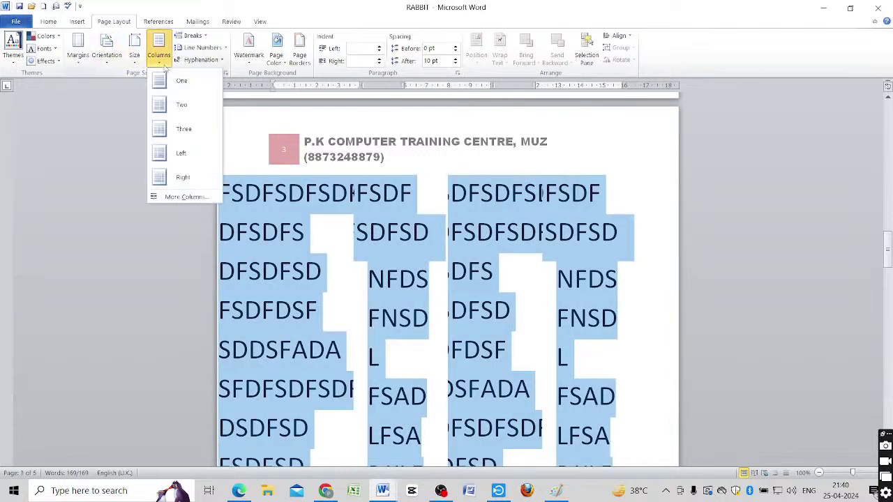
left_click(160, 106)
left_click(384, 299)
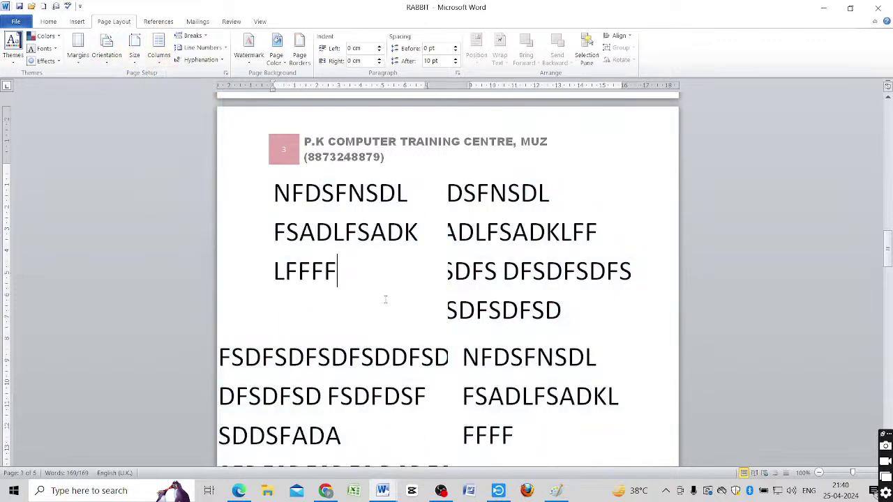
scroll(443, 351, "down", 5)
scroll(442, 351, "down", 2)
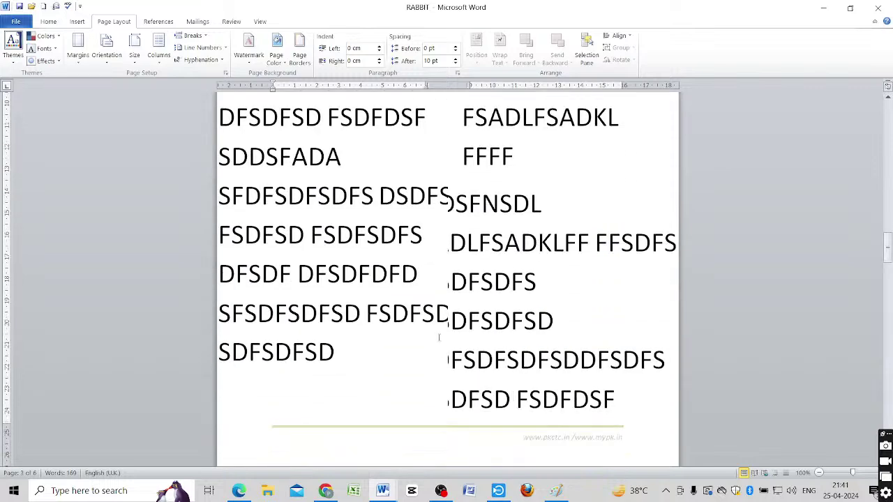
Switch to the Word 2010 PDF notes in Edge and underline the Breaks heading and its description in red.
left_click(239, 490)
scroll(195, 357, "down", 1)
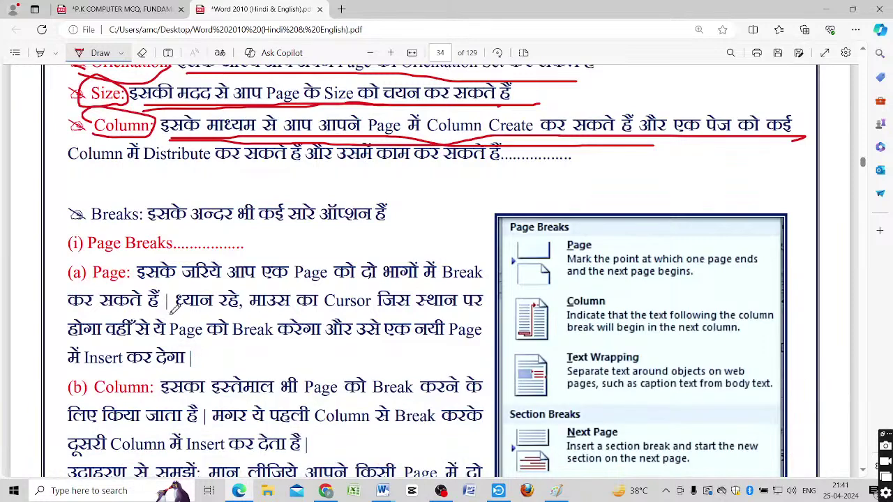
left_click_drag(90, 224, 392, 222)
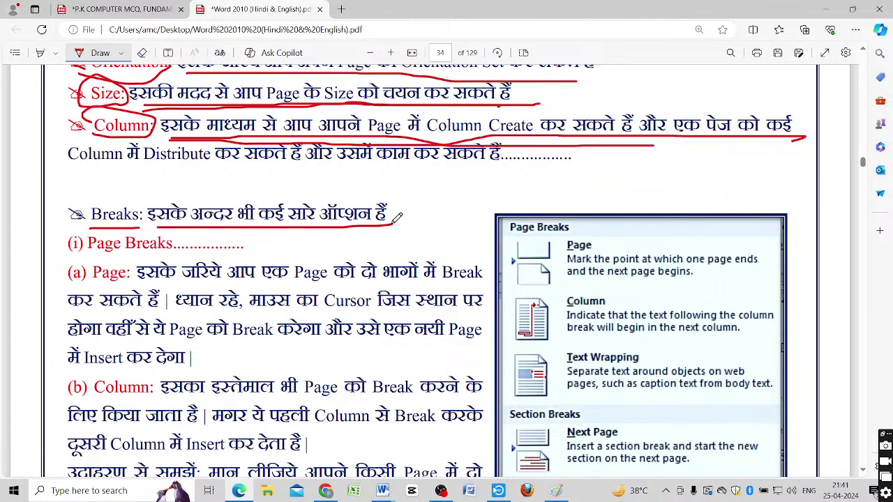
Circle the (a) Page label under Page Breaks and underline its first sentence about breaking a page into two parts.
scroll(230, 261, "down", 3)
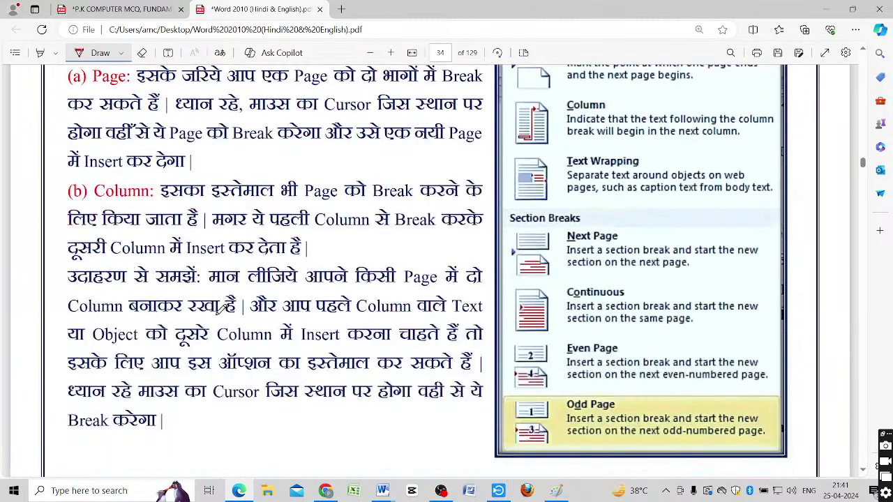
scroll(52, 134, "up", 2)
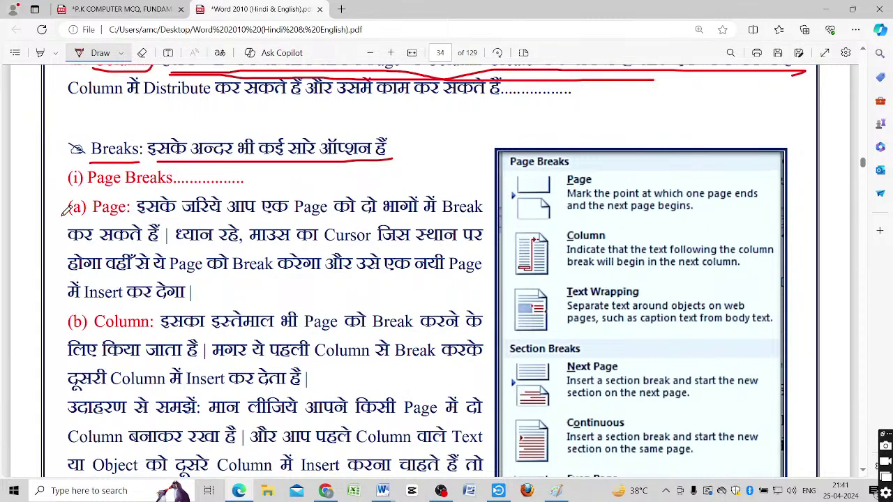
mouse_move(67, 206)
left_mouse_down()
mouse_move(94, 225)
mouse_move(131, 202)
mouse_move(70, 187)
mouse_move(78, 221)
left_mouse_up()
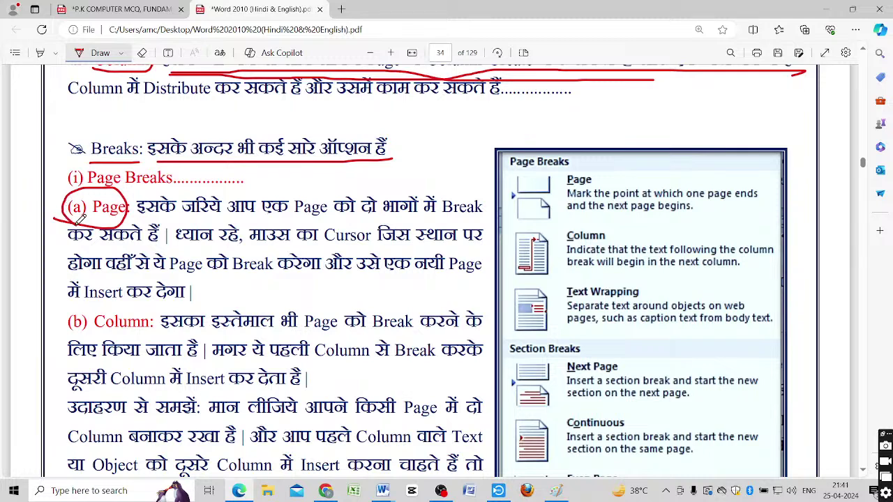
mouse_move(148, 217)
left_mouse_down()
mouse_move(215, 216)
mouse_move(225, 197)
mouse_move(189, 178)
mouse_move(140, 184)
left_mouse_up()
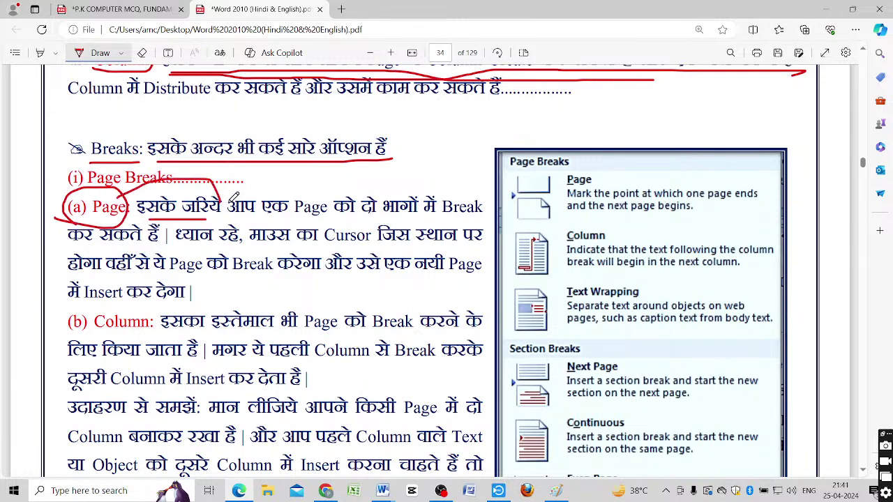
left_click_drag(228, 214, 480, 212)
left_click_drag(70, 244, 149, 244)
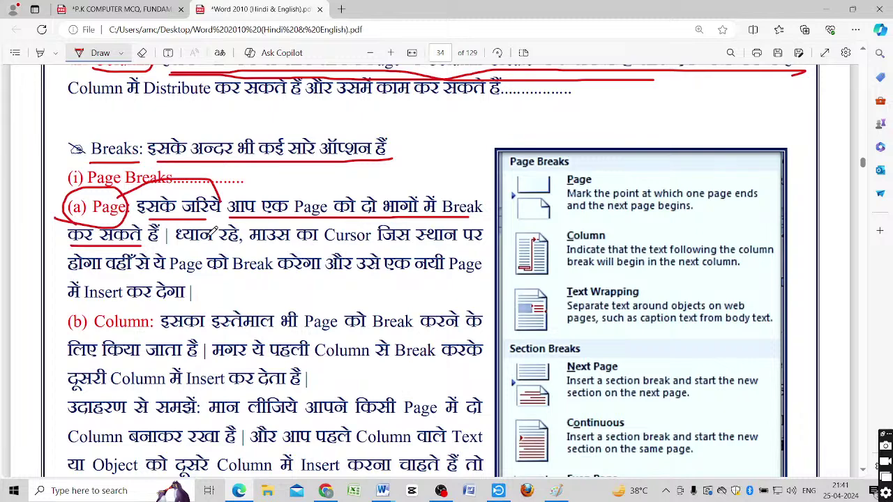
Underline the note about the break occurring at the cursor's position and add an arrow pointing back to the (a) Page label.
left_click_drag(190, 241, 454, 242)
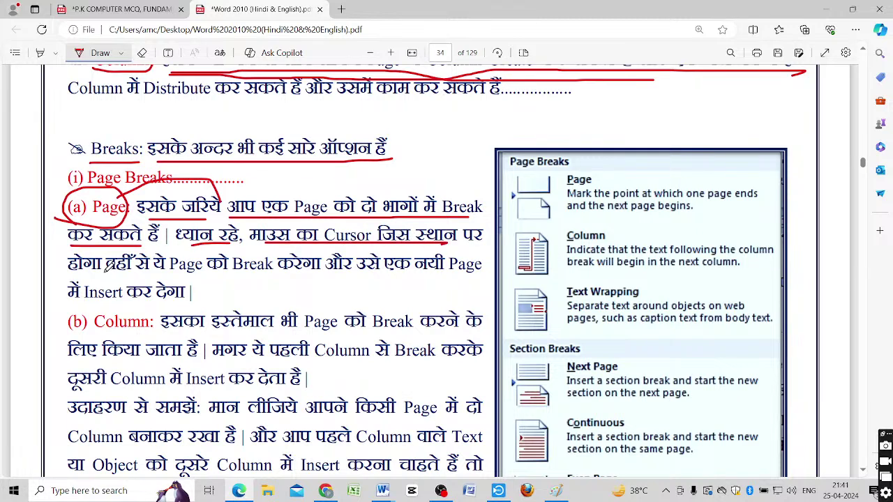
left_click_drag(105, 269, 360, 269)
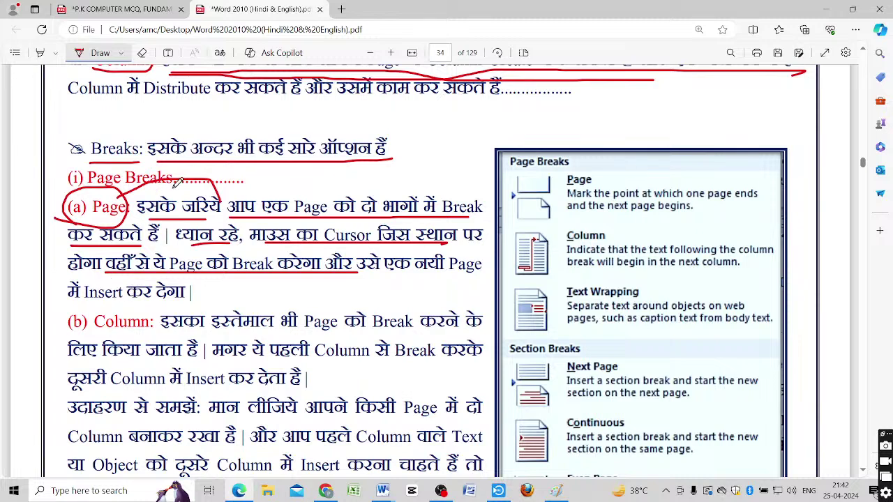
mouse_move(215, 193)
left_mouse_down()
mouse_move(127, 180)
mouse_move(123, 198)
mouse_move(180, 198)
left_mouse_up()
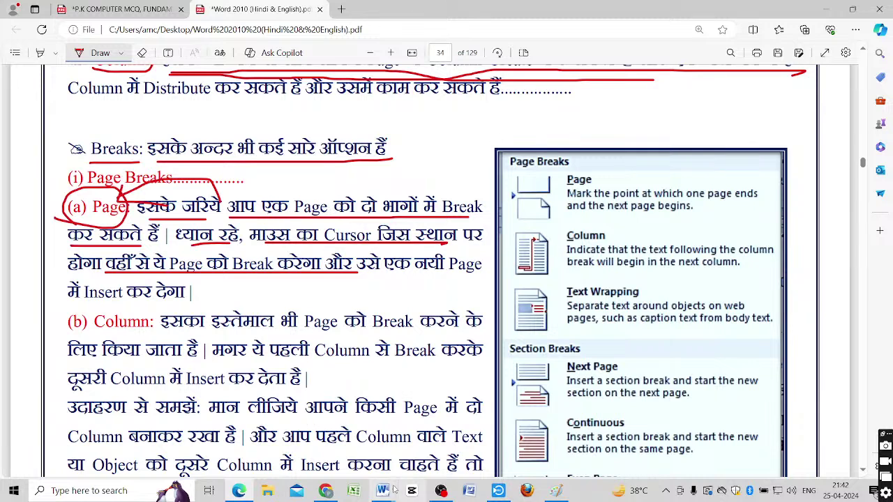
Switch back to the RABBIT document in Word and undo the column and text edits back to the single-column layout.
mouse_move(388, 486)
left_click(418, 445)
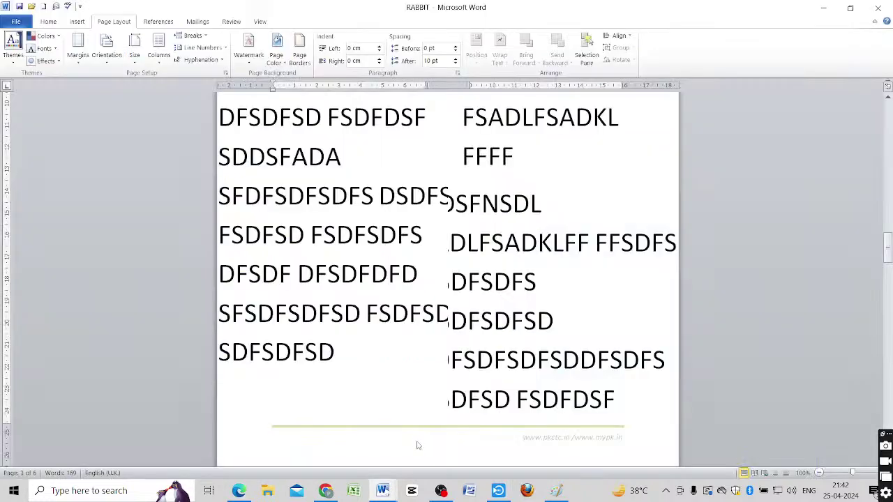
scroll(373, 392, "up", 3)
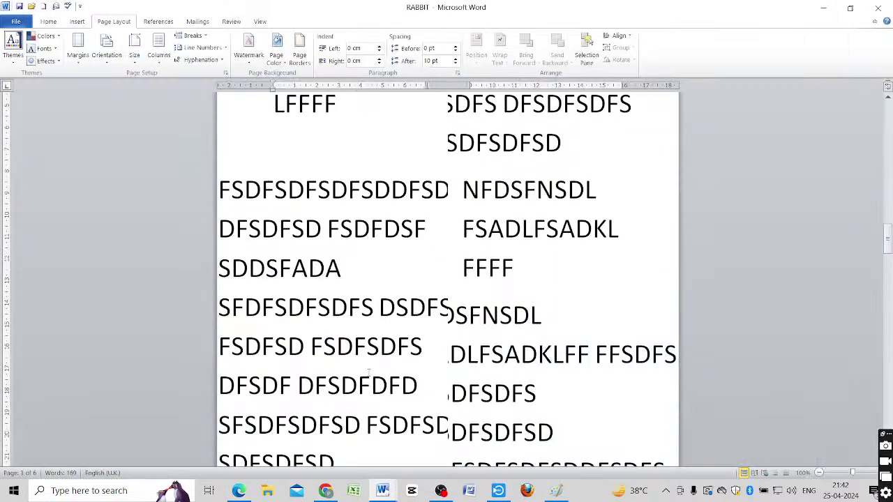
key("ctrl+z")
key("ctrl+z")
key("ctrl+z")
scroll(370, 377, "up", 2)
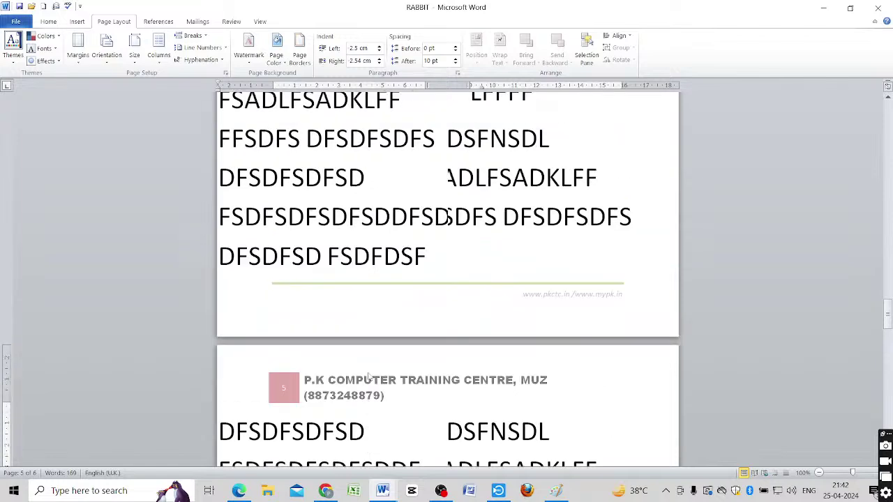
scroll(370, 377, "up", 1)
key("ctrl+z")
key("ctrl+z")
key("ctrl+z")
key("ctrl+z")
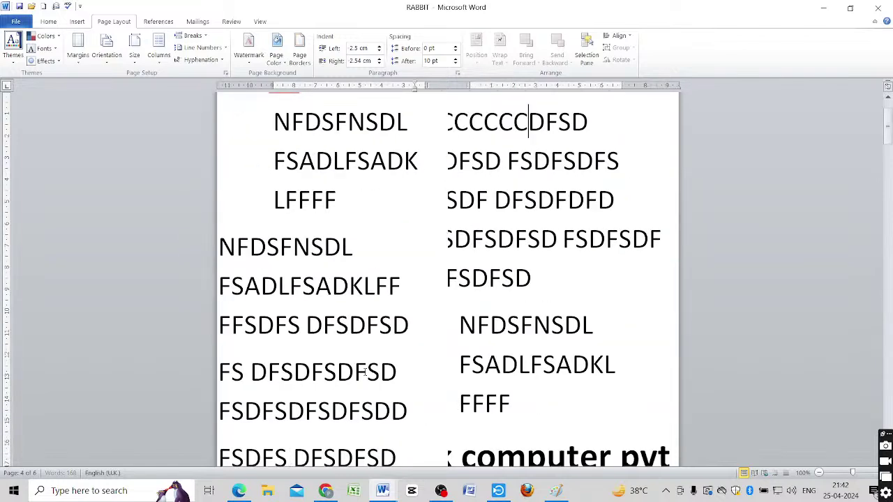
key("ctrl+z")
key("ctrl+z")
key("ctrl+z")
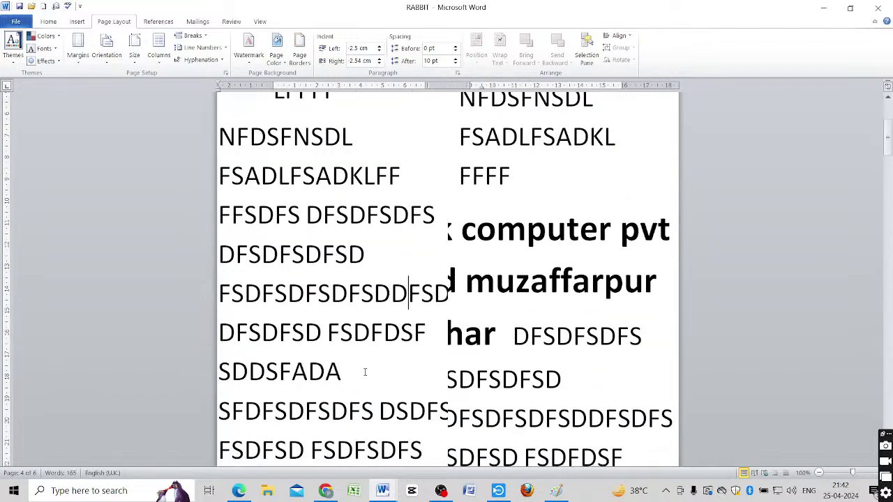
key("ctrl+z")
key("ctrl+z")
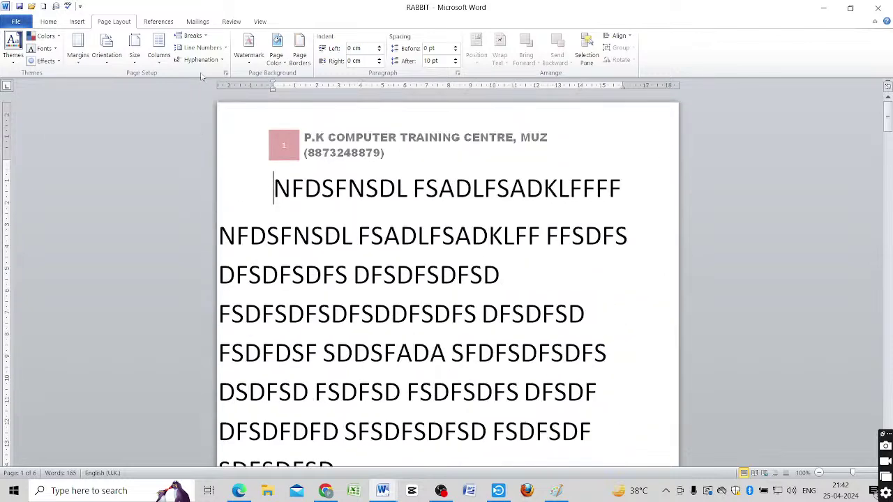
Insert a page break before the first line of page 1.
left_click(206, 37)
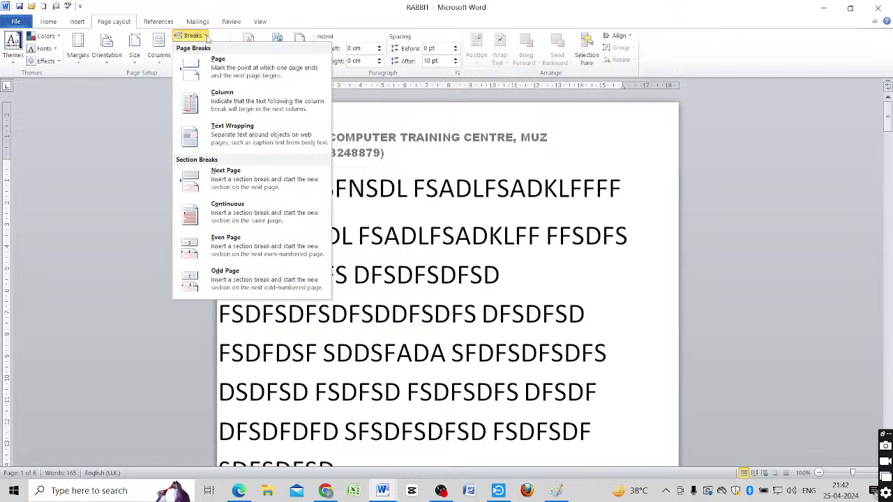
left_click(206, 37)
left_click(205, 37)
left_click(221, 72)
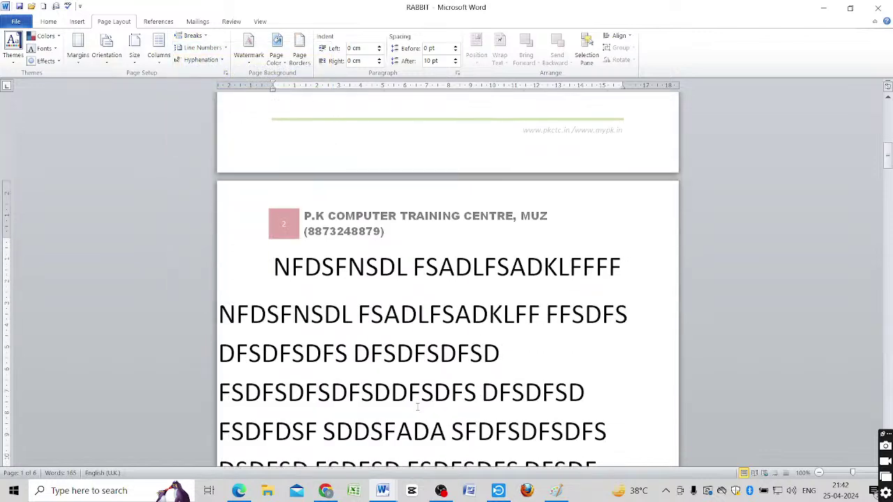
Insert another page break before the NFDSFNSDL line at the start of page 2's text.
scroll(417, 406, "down", 5)
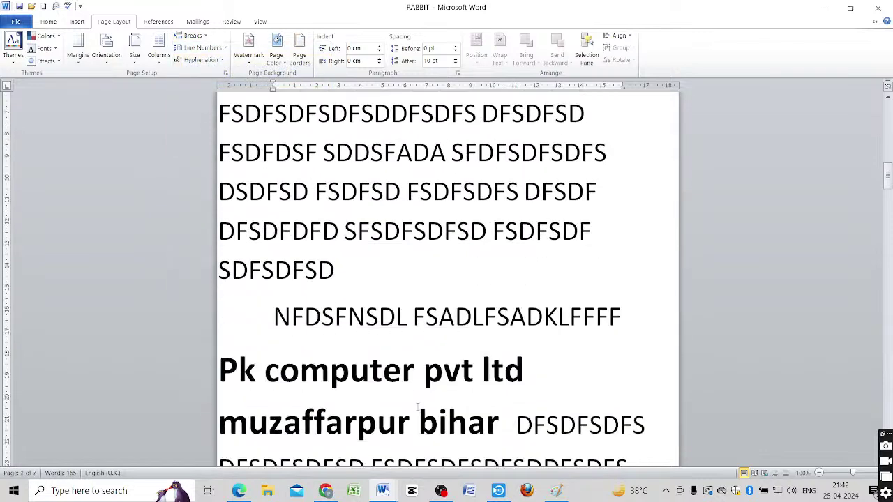
scroll(418, 406, "up", 2)
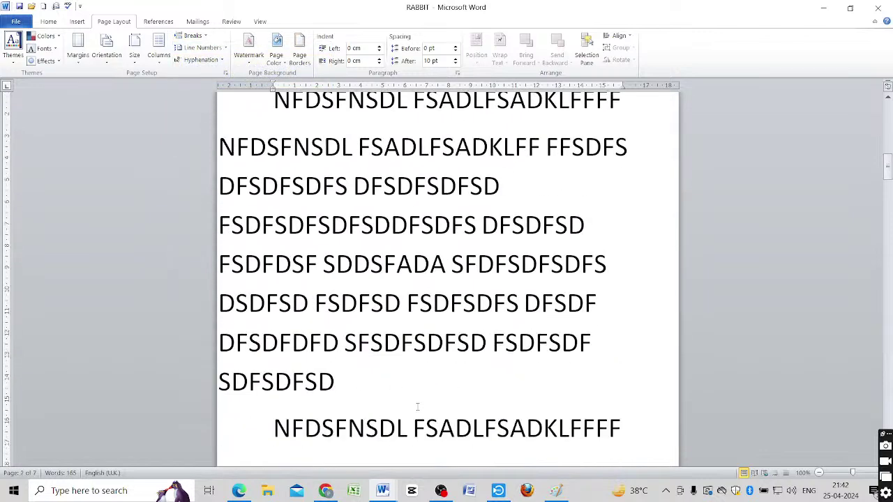
left_click(192, 36)
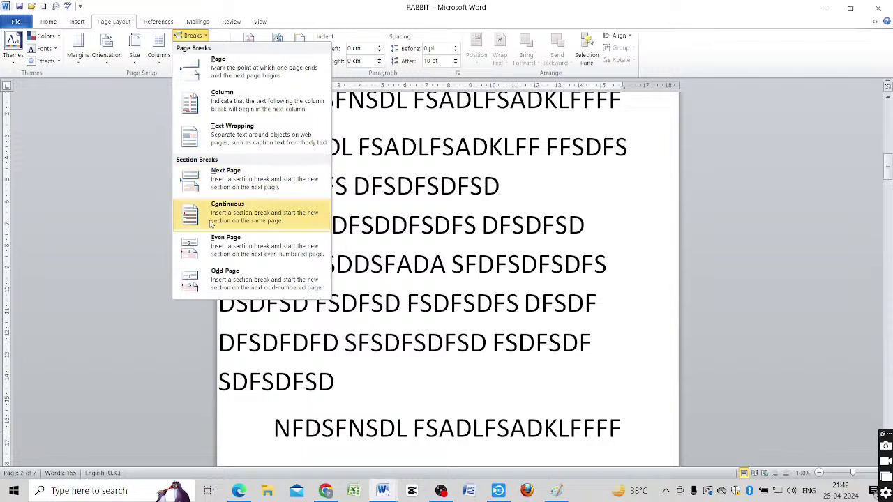
left_click(230, 72)
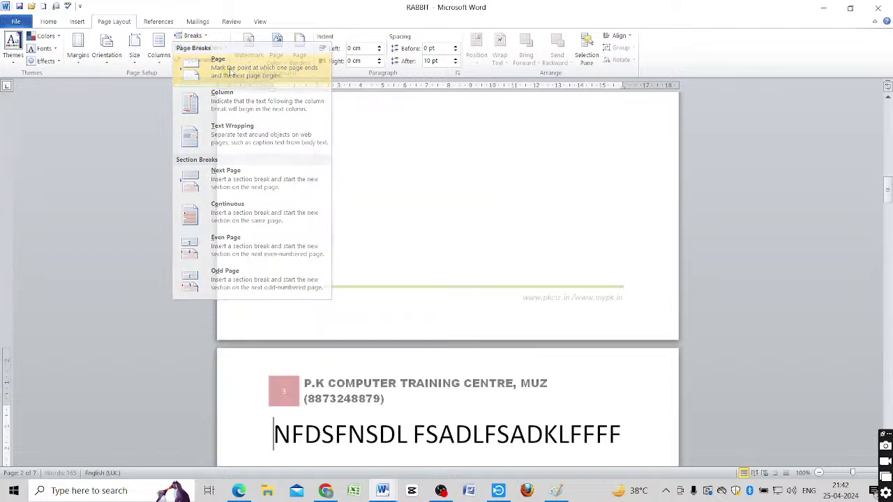
Insert a column break before the NFDSFNSDL line at the start of page 3.
scroll(394, 348, "up", 3)
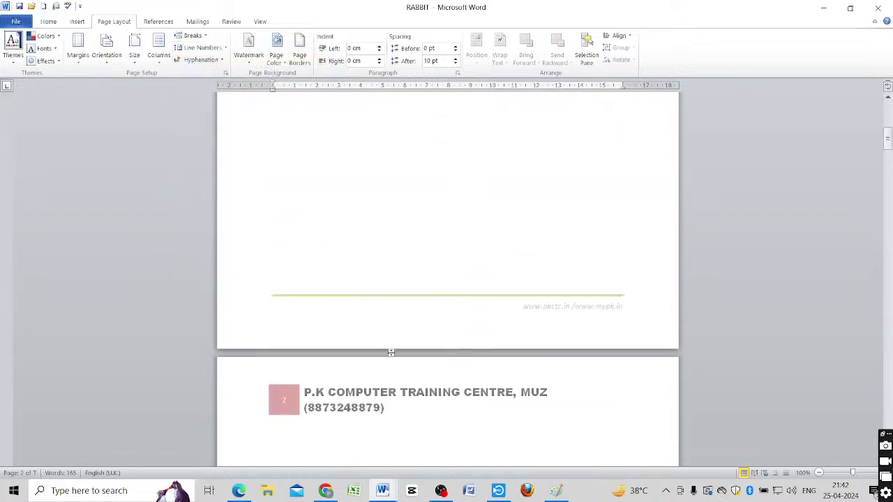
scroll(389, 369, "down", 6)
scroll(377, 387, "up", 1)
scroll(377, 388, "down", 20)
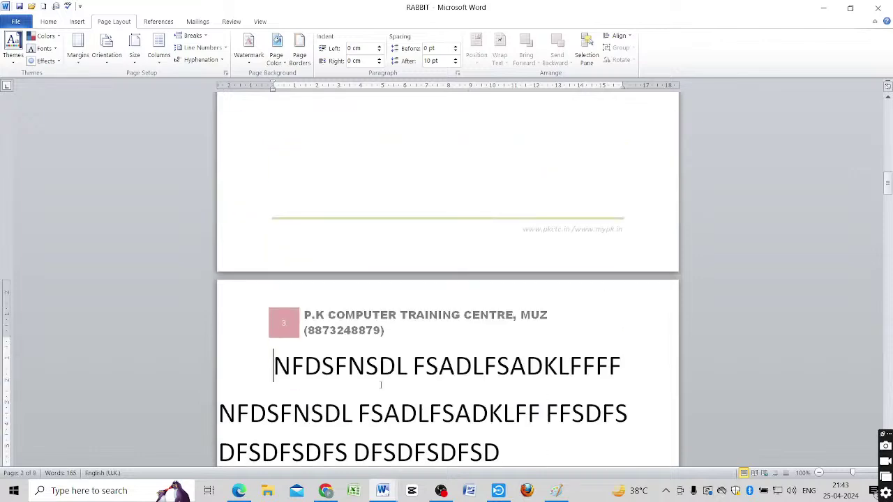
scroll(377, 384, "up", 2)
scroll(335, 353, "down", 2)
left_click(191, 36)
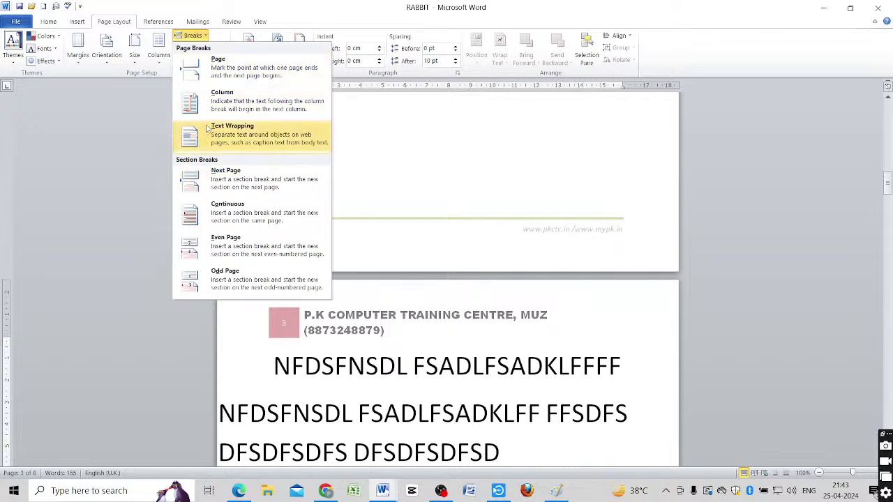
left_click(218, 106)
scroll(311, 279, "down", 5)
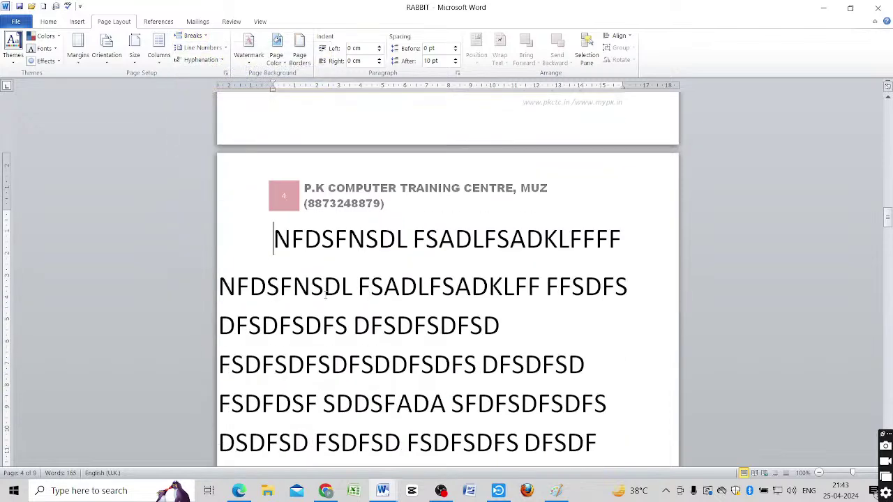
scroll(323, 292, "down", 3)
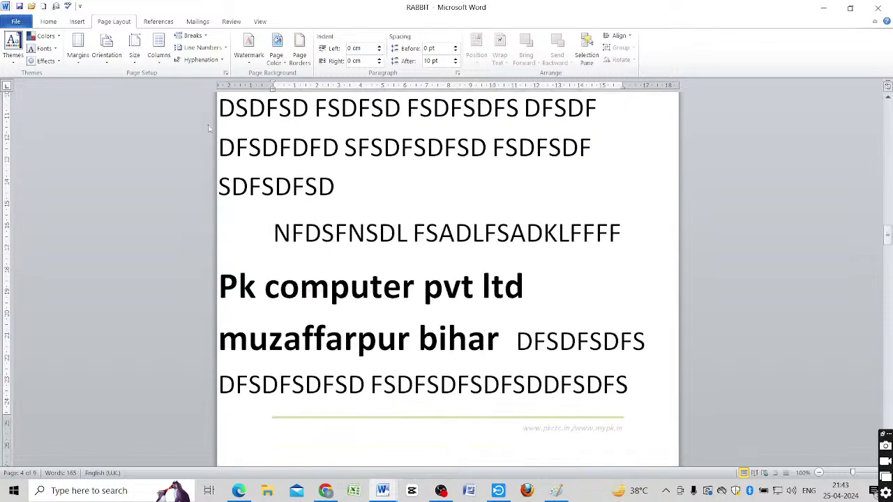
Insert a Next Page section break before the NFDSFNSDL line at the start of page 4.
left_click(159, 64)
left_click(207, 37)
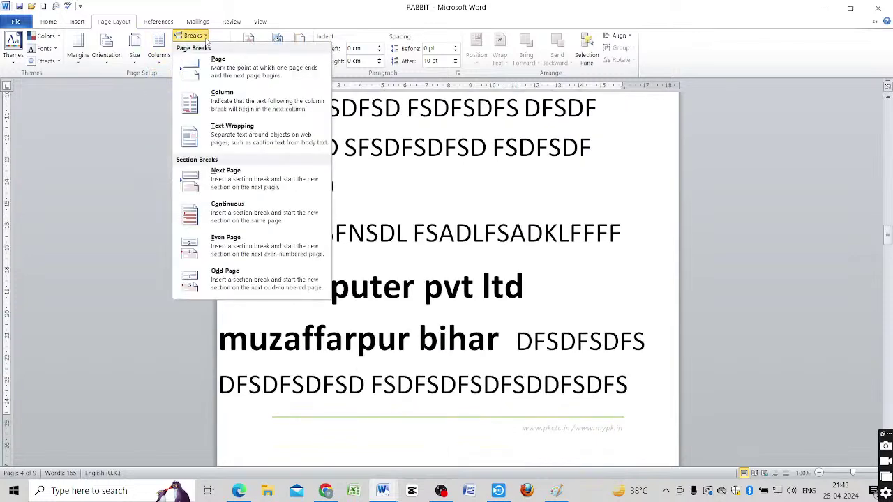
left_click(257, 197)
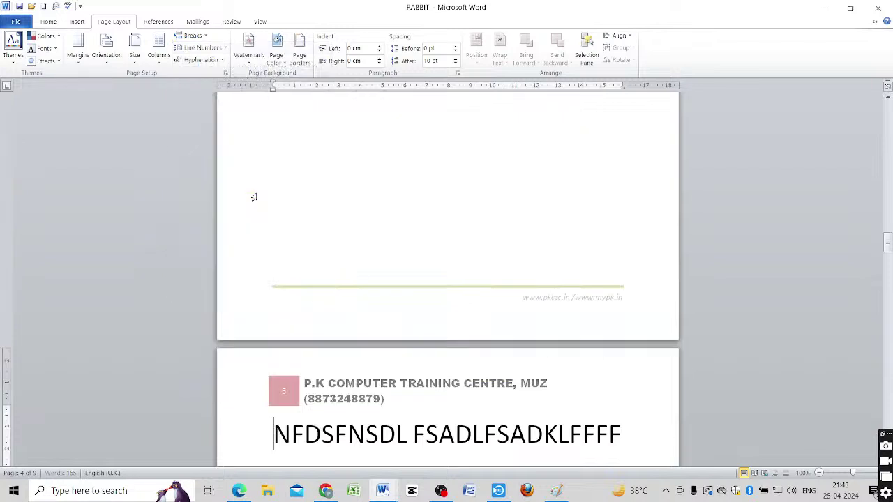
scroll(337, 333, "down", 2)
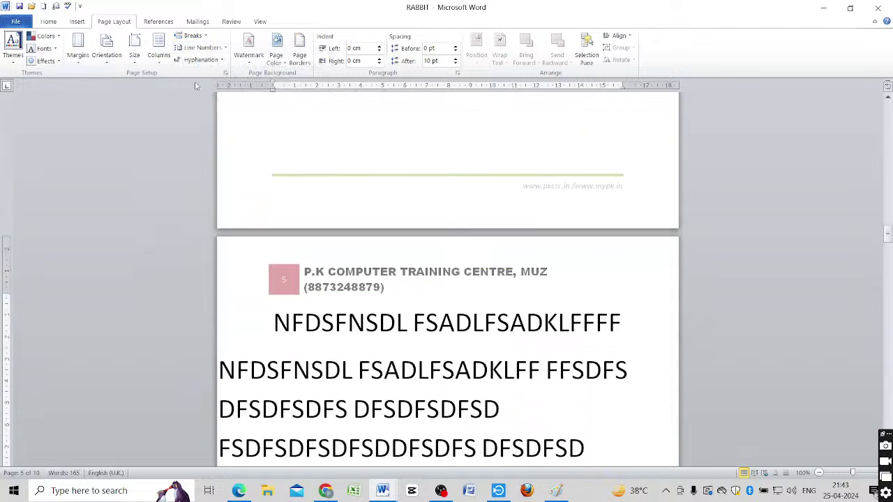
Insert a Continuous section break before the first text line of page 5.
left_click(204, 36)
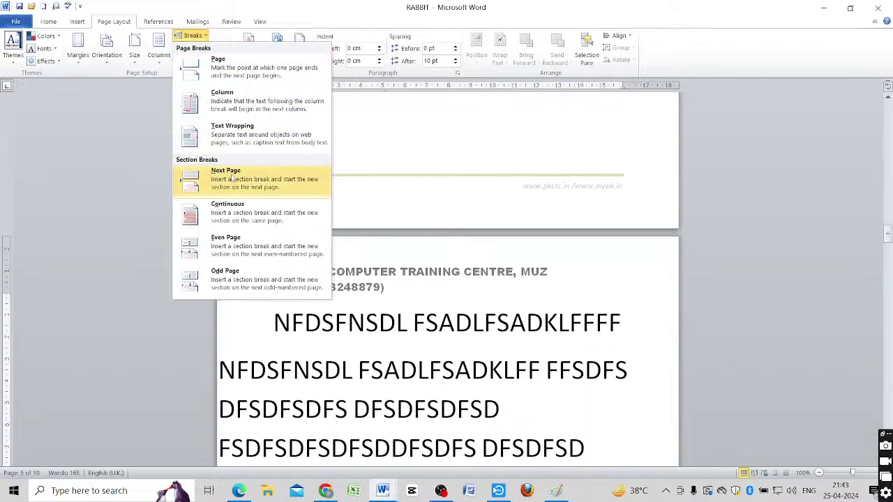
left_click(243, 220)
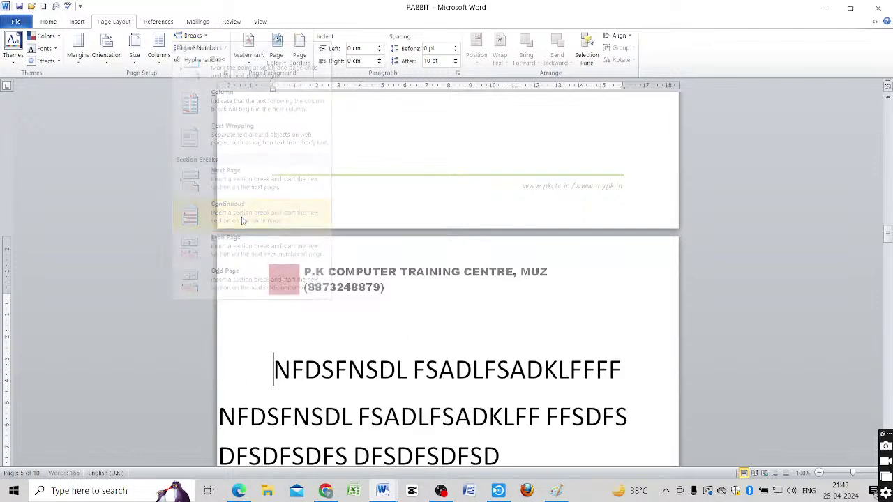
scroll(244, 231, "down", 3)
scroll(242, 261, "up", 1)
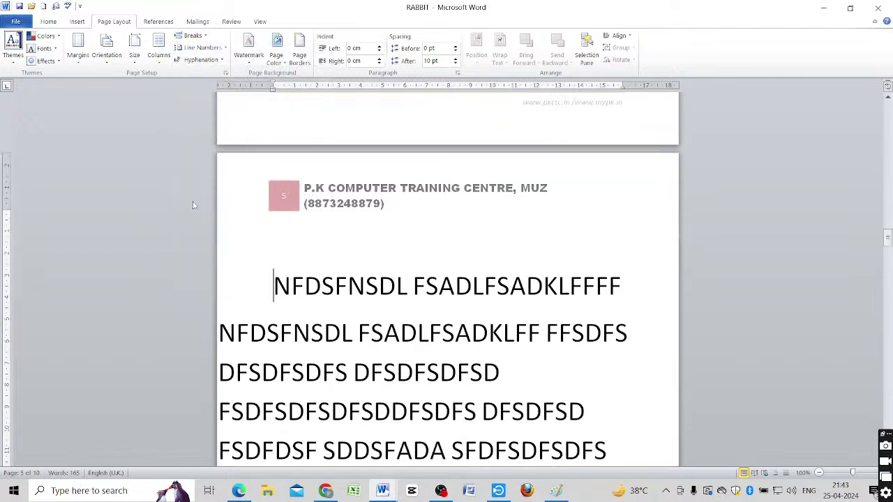
Insert an Even Page section break before the NFDSFNSDL line on page 5.
left_click(194, 35)
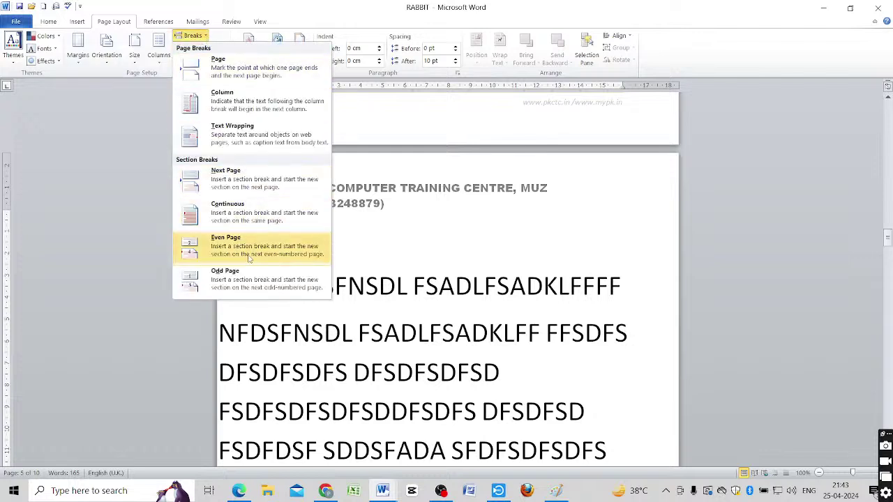
left_click(249, 259)
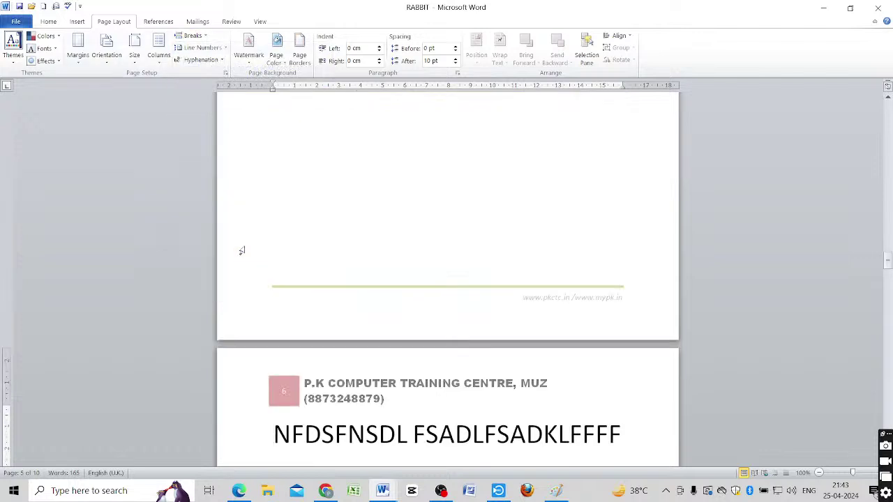
scroll(239, 247, "down", 20)
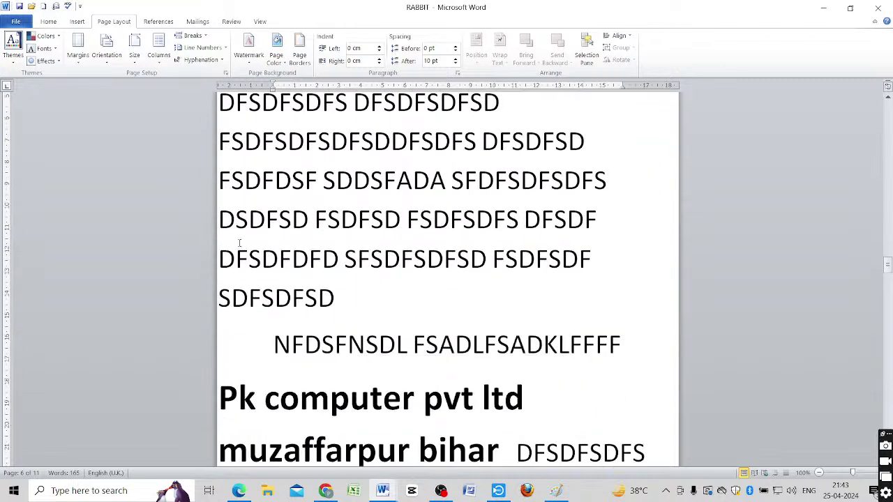
scroll(238, 242, "down", 3)
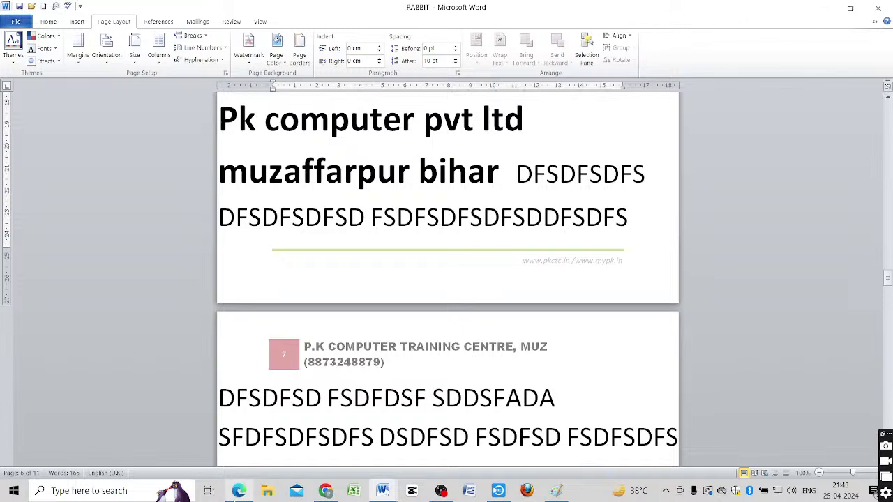
Switch to the Word 2010 PDF notes in Edge, circle the (b) Column label and underline its explanation in red.
left_click(238, 491)
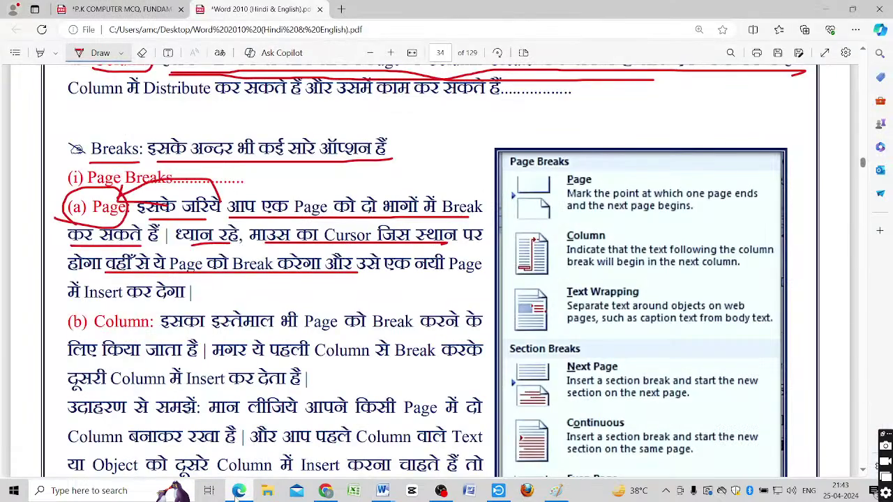
scroll(139, 238, "down", 7)
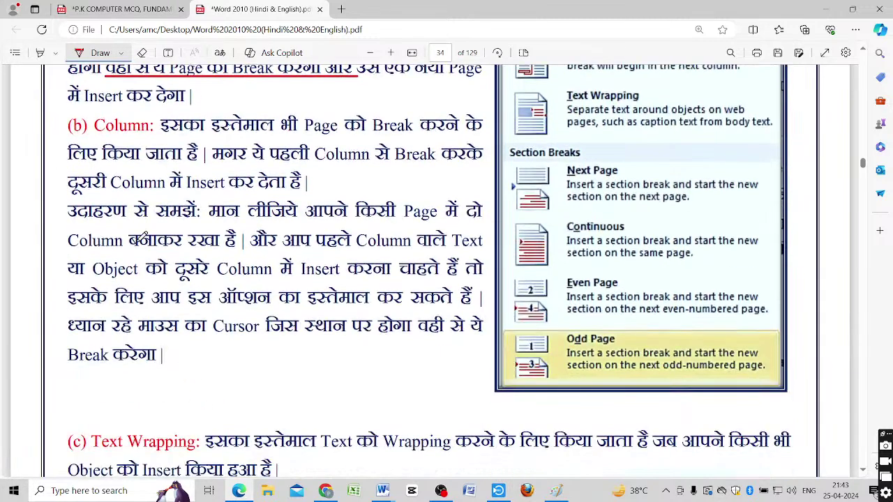
scroll(137, 236, "up", 3)
mouse_move(152, 185)
left_mouse_down()
mouse_move(143, 172)
mouse_move(97, 180)
mouse_move(134, 196)
mouse_move(150, 184)
mouse_move(279, 200)
mouse_move(411, 196)
mouse_move(474, 183)
left_mouse_up()
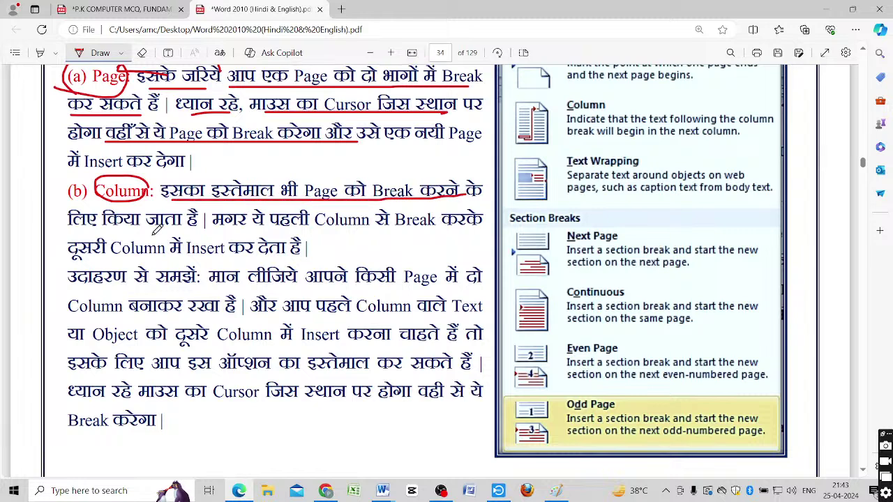
left_click_drag(212, 237, 443, 229)
mouse_move(102, 245)
left_mouse_down()
mouse_move(207, 262)
mouse_move(296, 258)
left_mouse_up()
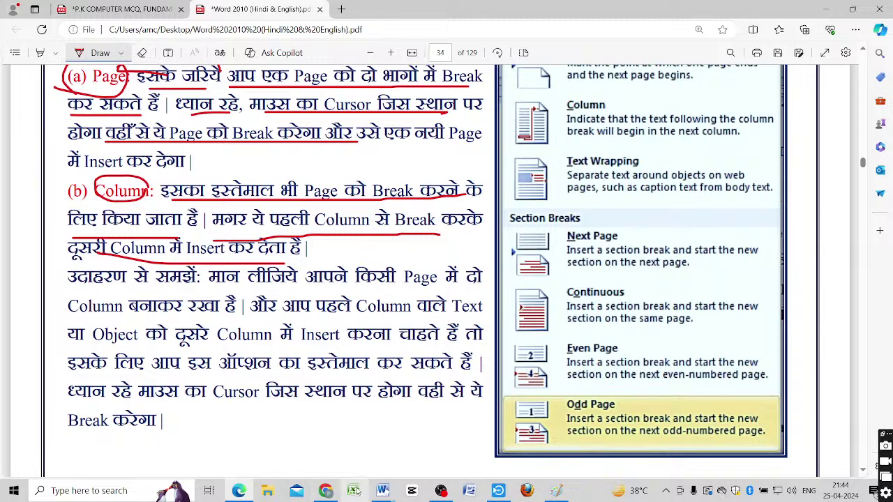
mouse_move(380, 494)
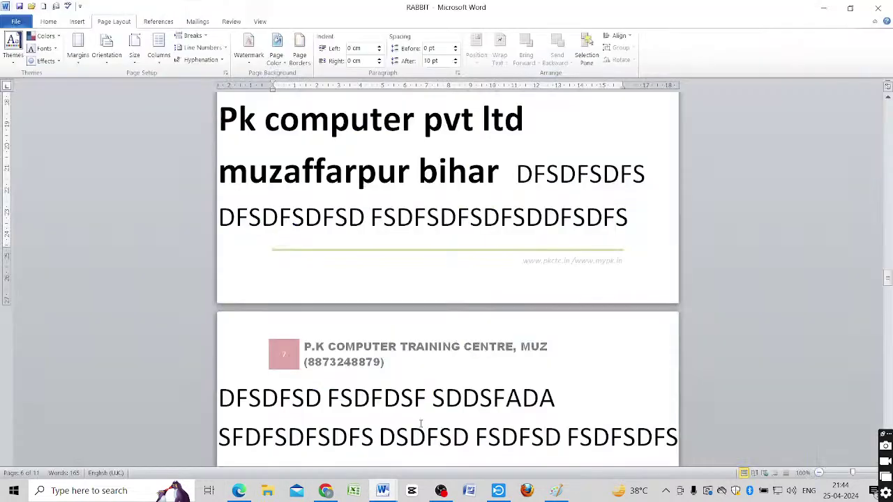
left_click(426, 429)
scroll(290, 323, "up", 10)
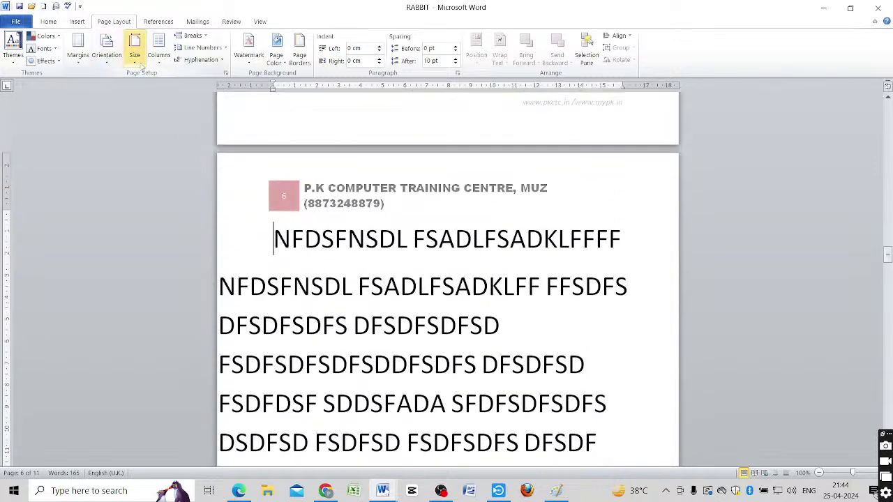
left_click(226, 49)
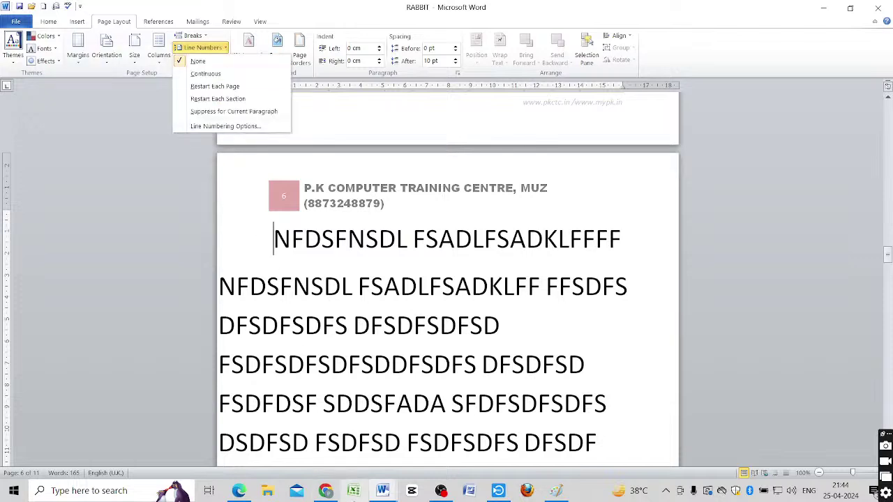
left_click(238, 491)
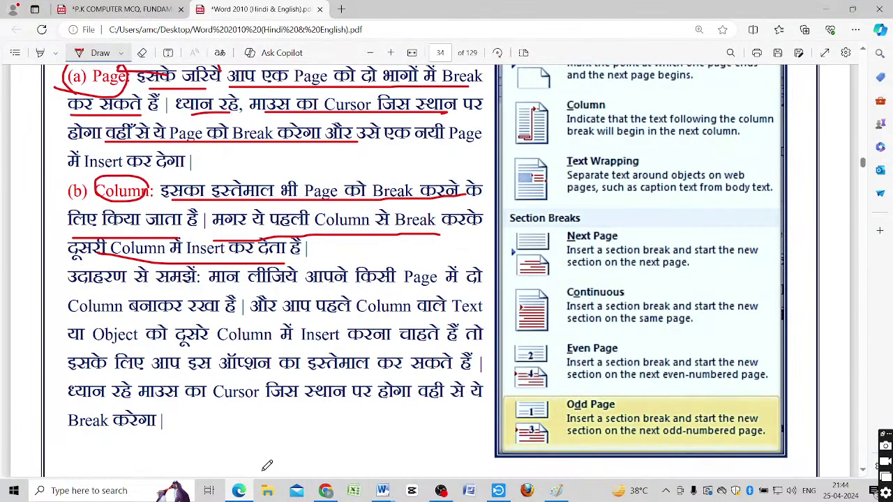
Switch to the RABBIT document in Word and insert a column break before page 6's first text line.
mouse_move(382, 491)
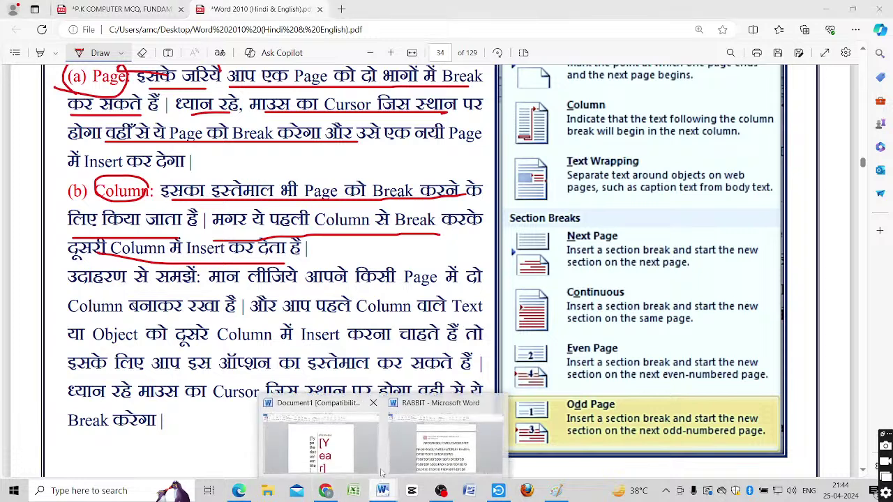
left_click(415, 448)
left_click(203, 36)
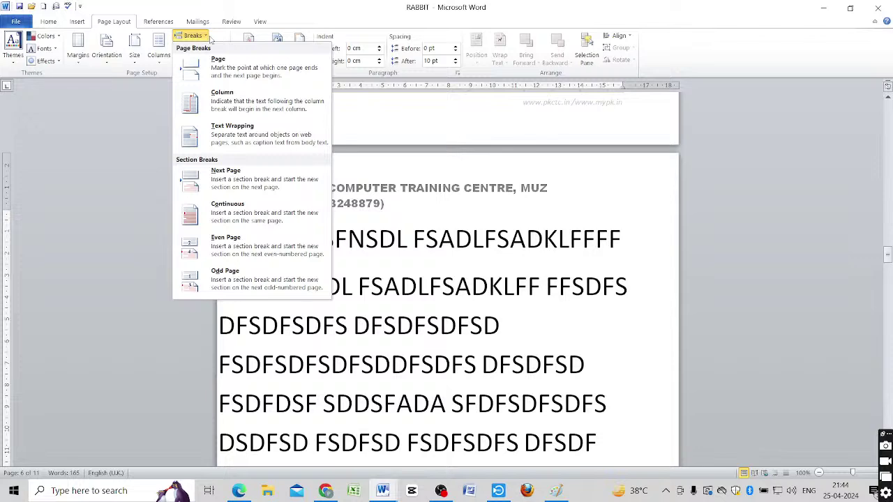
left_click(236, 105)
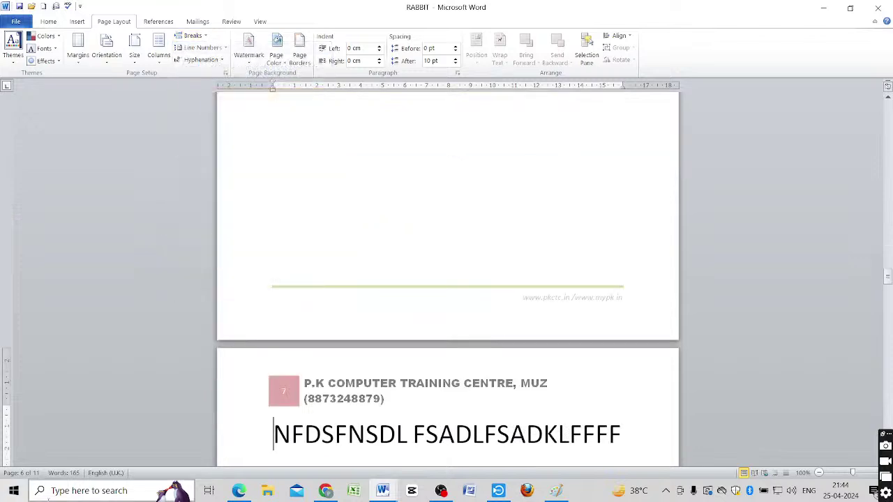
Return to the PDF notes in Edge, mark the opening of the (b) Column note again and circle Column in the Breaks picture.
left_click(239, 491)
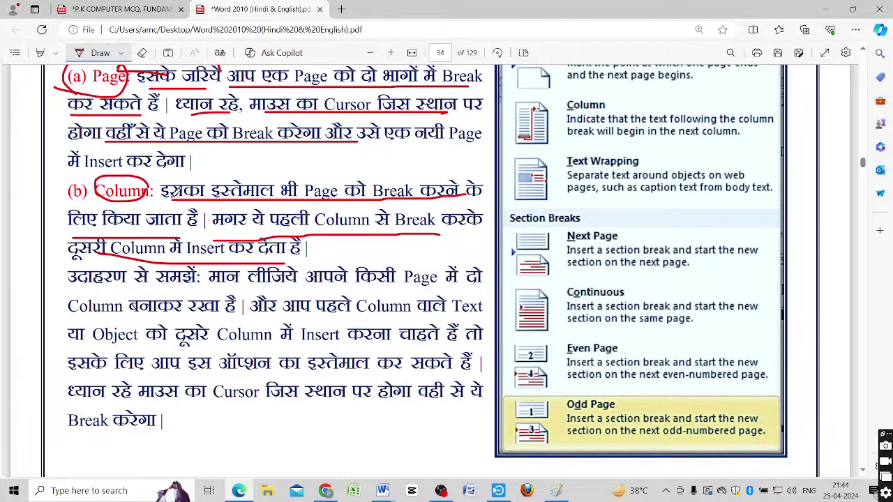
left_click_drag(202, 183, 459, 180)
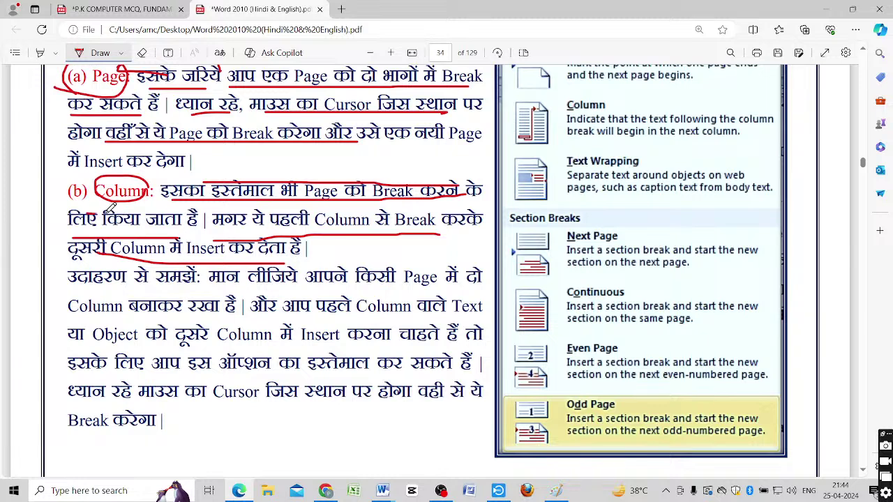
left_click_drag(86, 213, 143, 214)
mouse_move(587, 142)
left_mouse_down()
mouse_move(582, 94)
mouse_move(594, 136)
left_mouse_up()
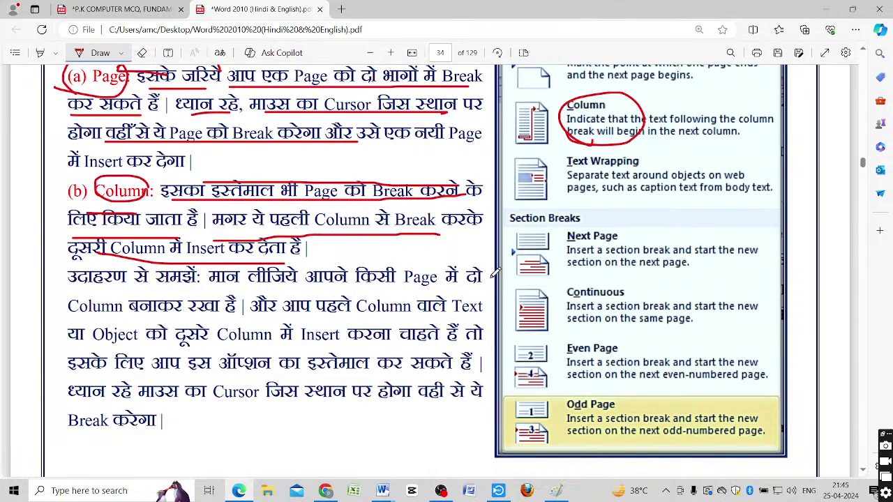
Switch back to the RABBIT document in Word and insert a column break before page 7's first text line.
left_click(382, 491)
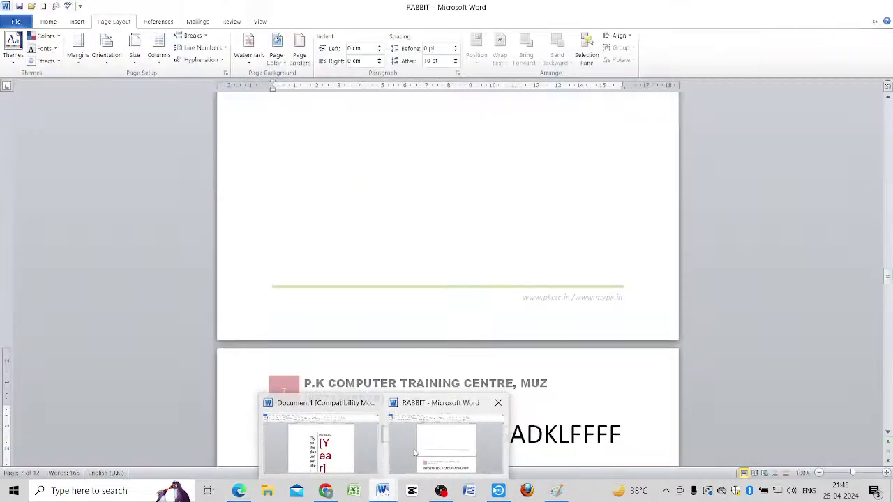
left_click(413, 452)
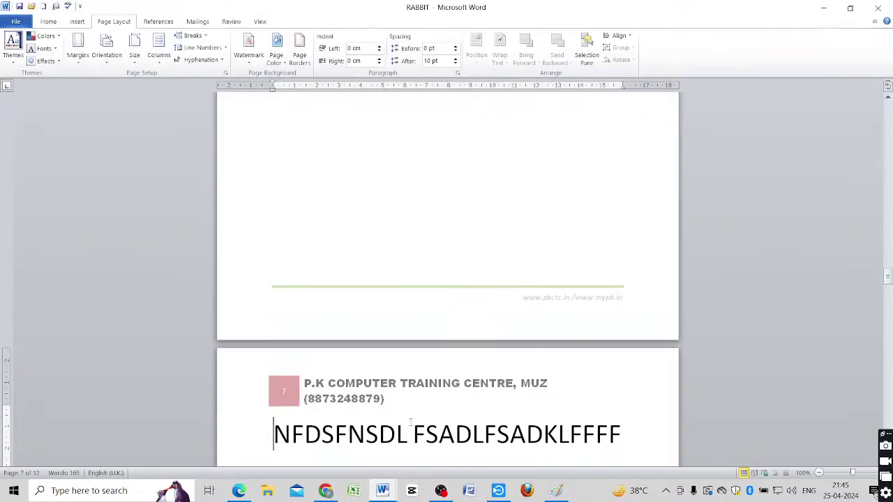
scroll(411, 421, "down", 6)
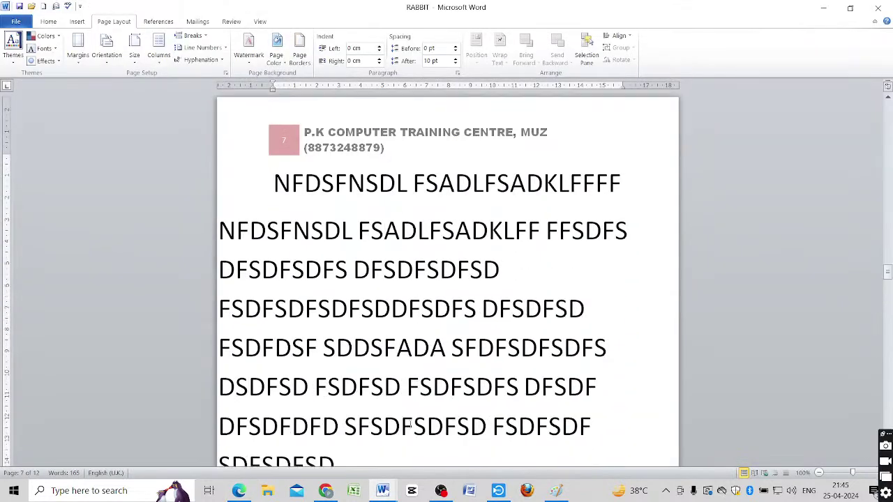
left_click(192, 36)
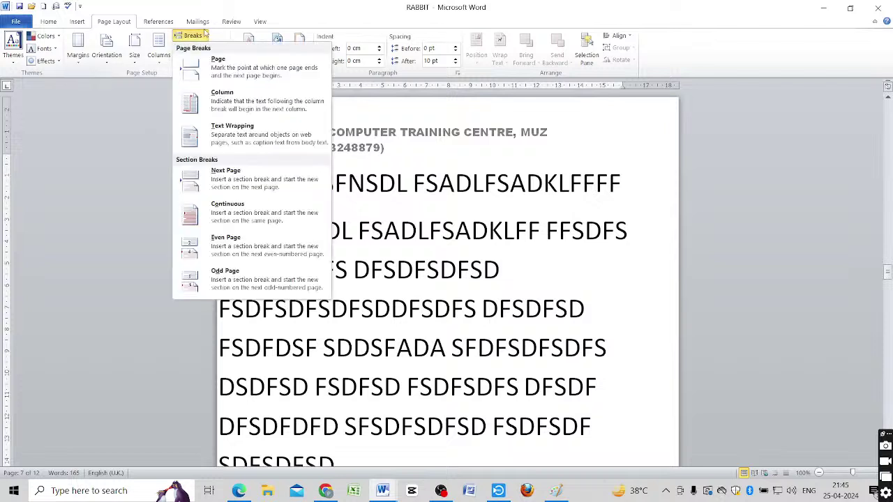
left_click(235, 104)
scroll(432, 385, "up", 1)
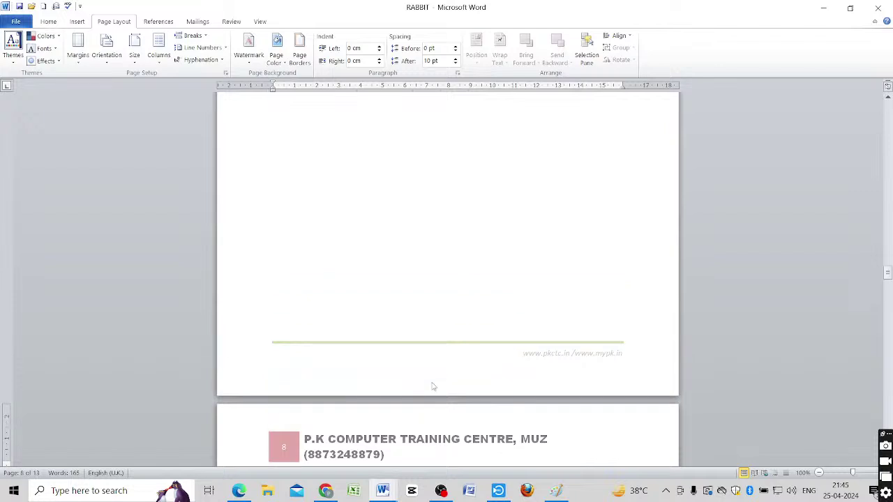
scroll(431, 386, "up", 10)
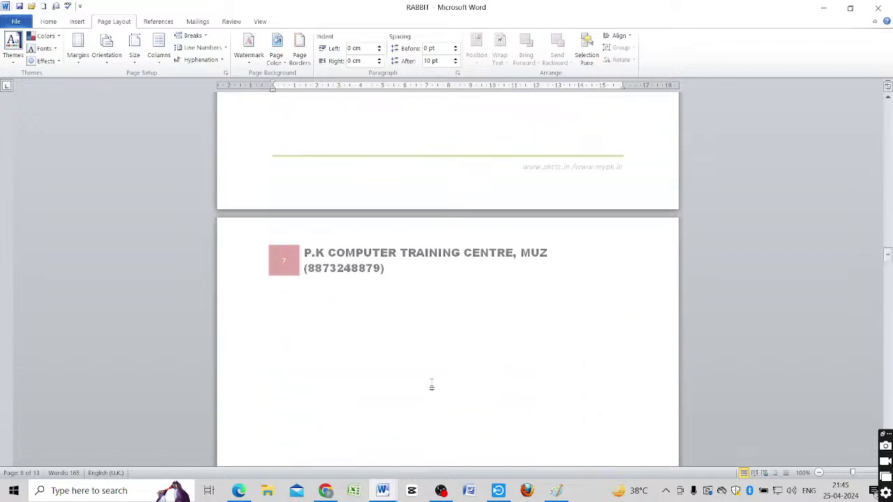
Insert a column break before page 8's first text line in the RABBIT document.
scroll(431, 385, "up", 5)
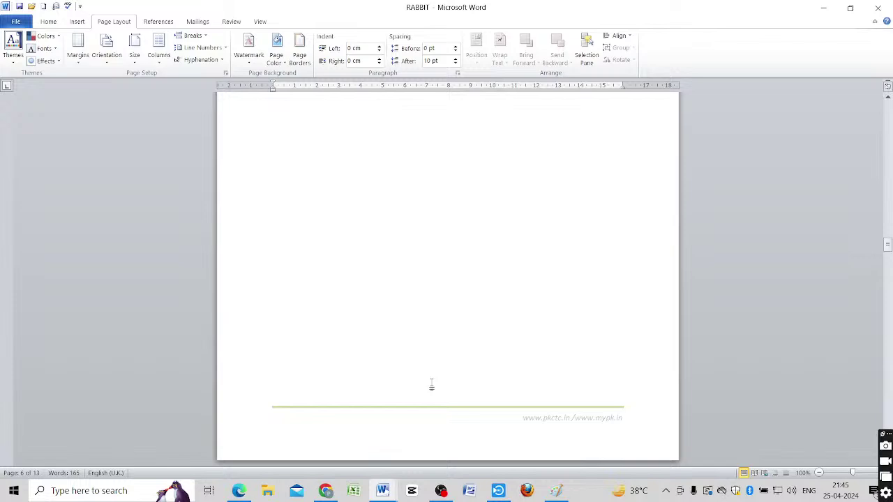
scroll(431, 386, "up", 1)
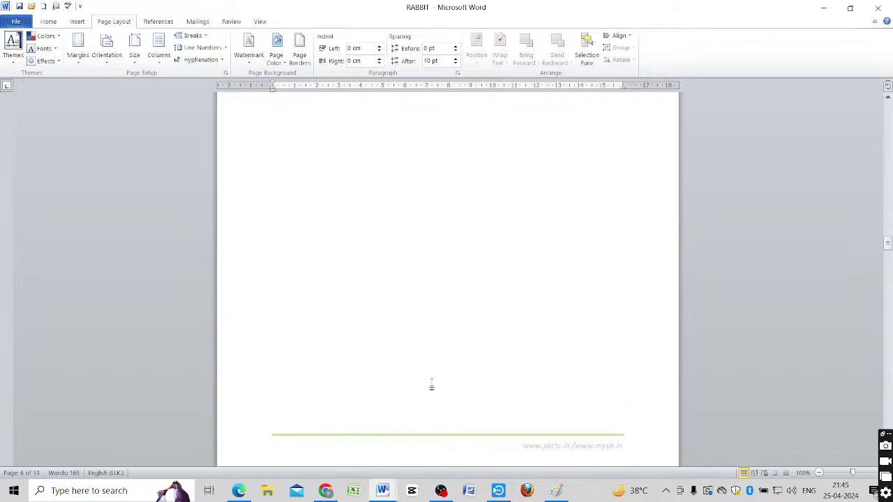
scroll(429, 390, "down", 3)
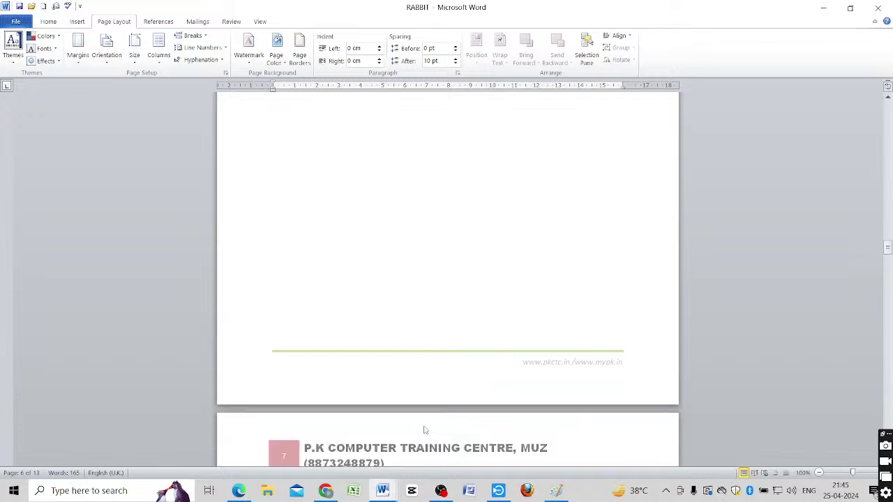
scroll(397, 377, "up", 3)
scroll(398, 377, "up", 1)
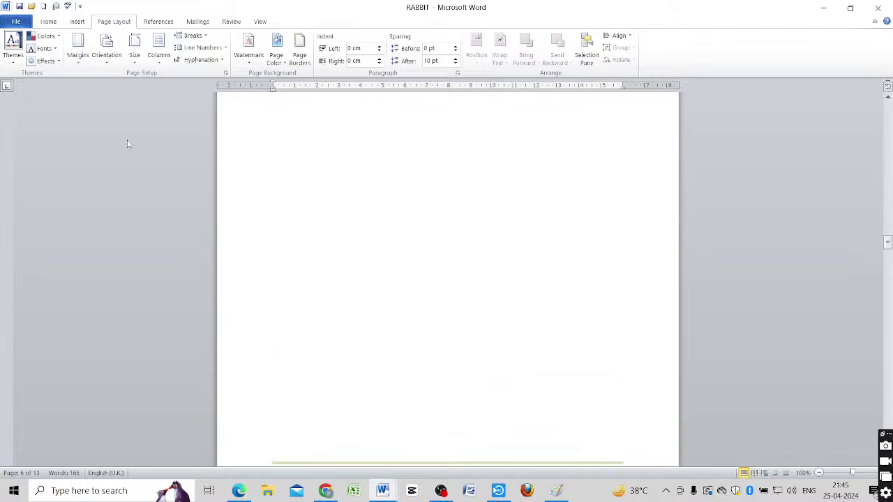
left_click(192, 35)
left_click(222, 99)
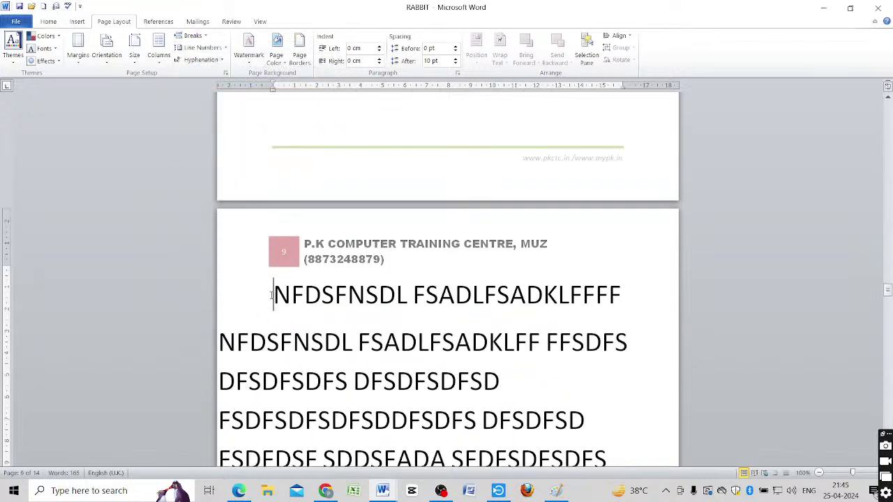
Insert another column break before page 9's first text line and check the pages around it.
left_click(192, 36)
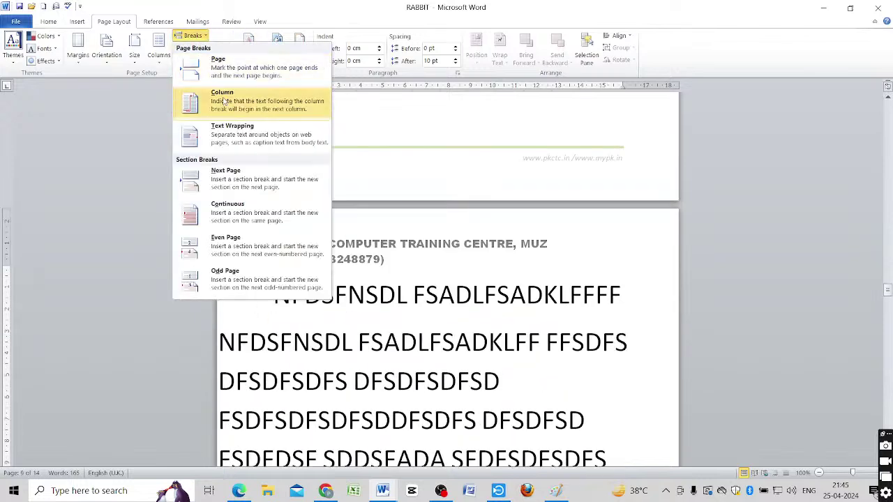
left_click(223, 102)
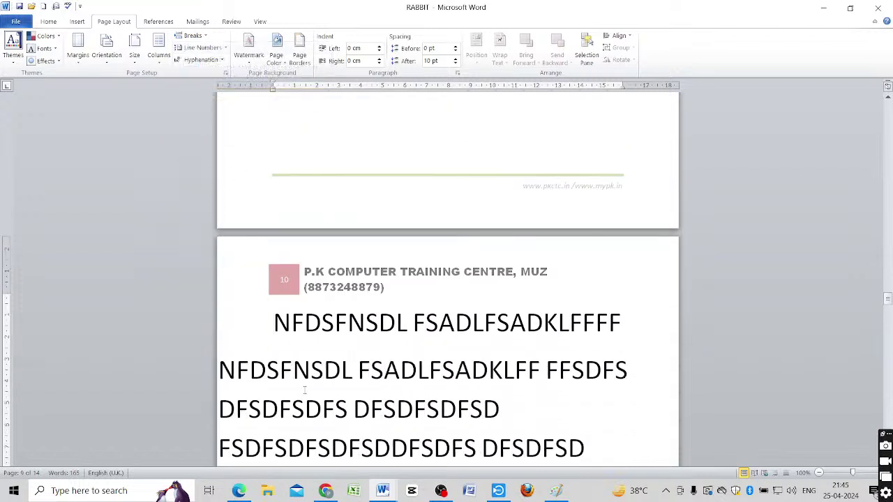
scroll(317, 391, "up", 15)
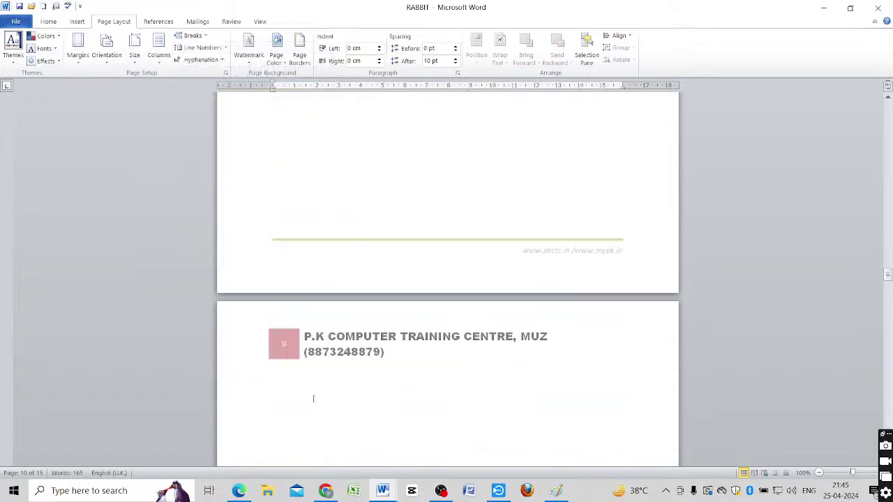
scroll(317, 393, "down", 12)
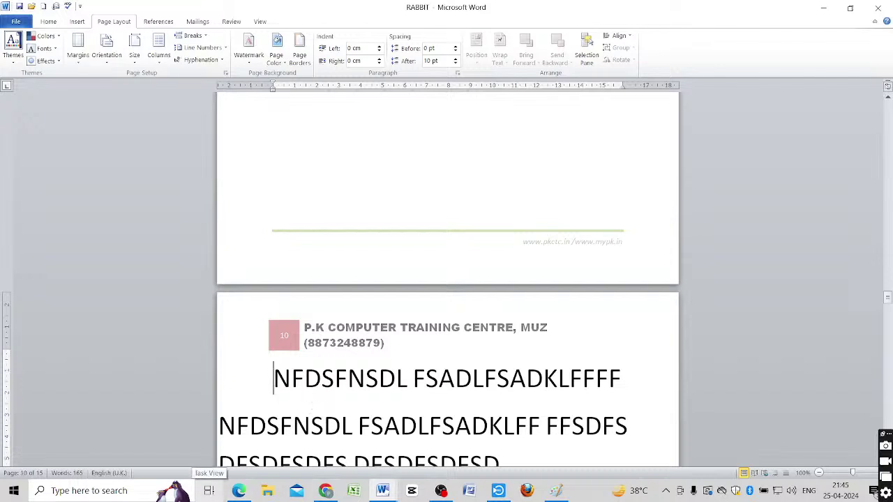
Switch to the PDF notes in Edge and underline the two-column example and the cursor reminder under (b) Column in red.
left_click(239, 491)
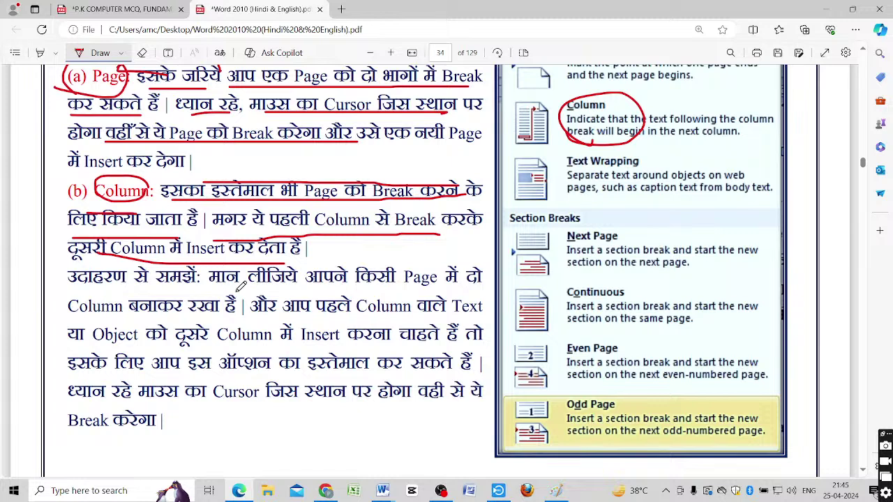
left_click_drag(327, 285, 495, 283)
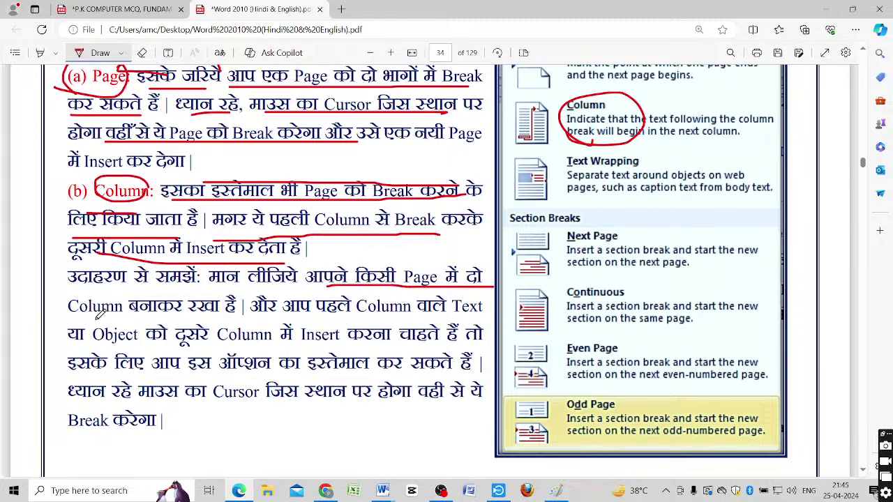
left_click_drag(129, 319, 217, 316)
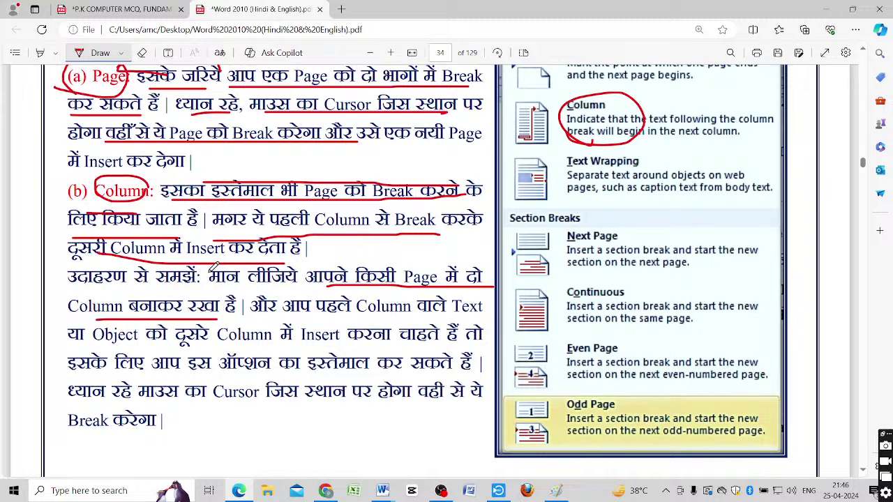
mouse_move(253, 318)
left_mouse_down()
mouse_move(352, 308)
mouse_move(400, 321)
mouse_move(461, 316)
left_mouse_up()
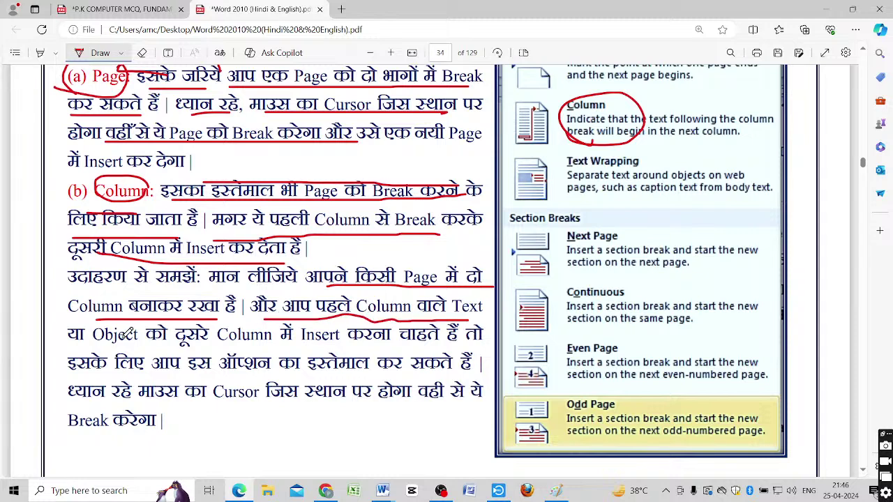
left_click_drag(105, 344, 440, 334)
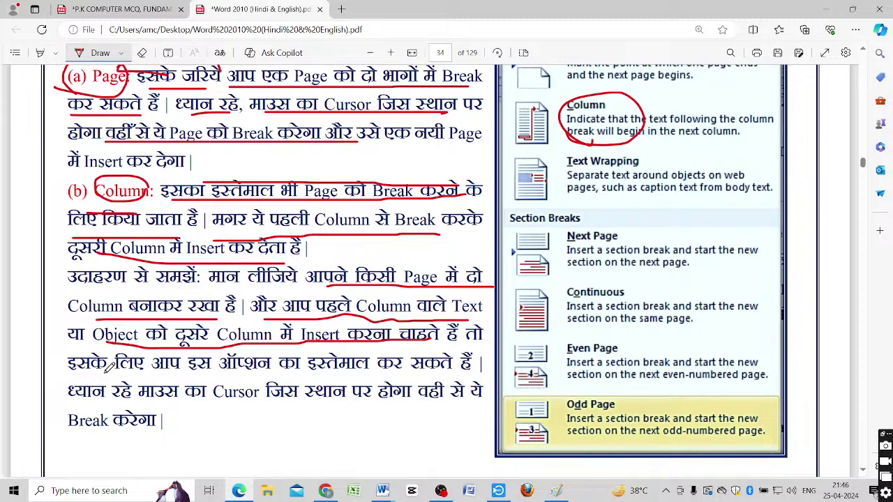
left_click_drag(107, 371, 337, 371)
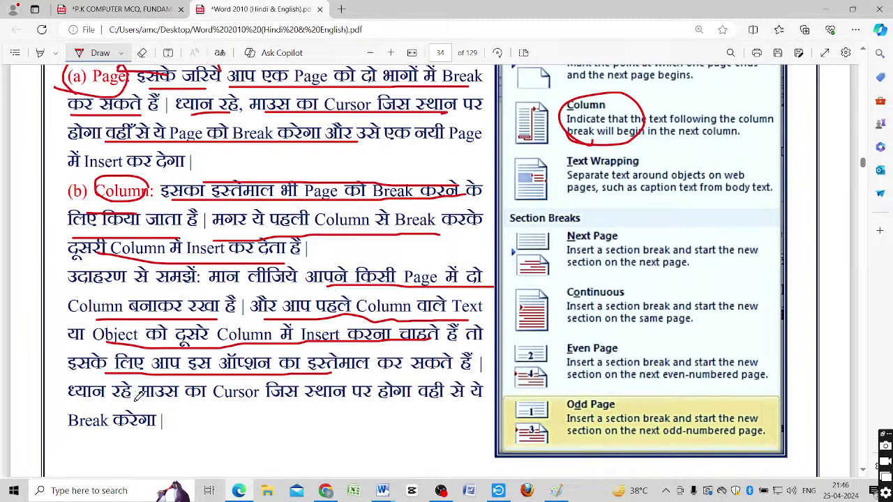
mouse_move(143, 401)
left_mouse_down()
mouse_move(362, 400)
mouse_move(417, 410)
mouse_move(491, 388)
left_mouse_up()
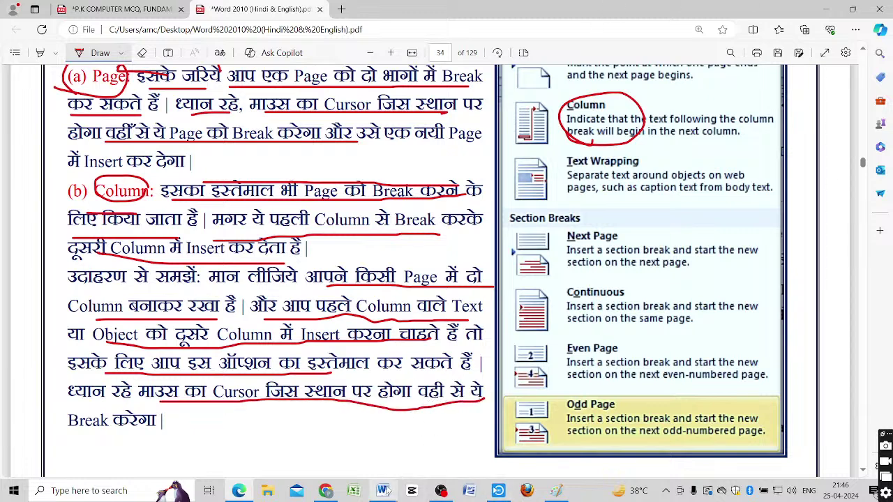
mouse_move(382, 490)
left_click(351, 460)
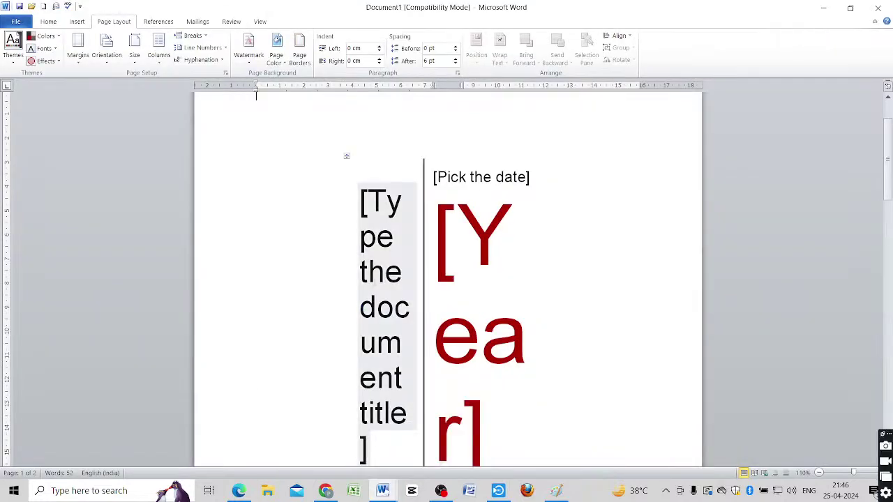
left_click(386, 234)
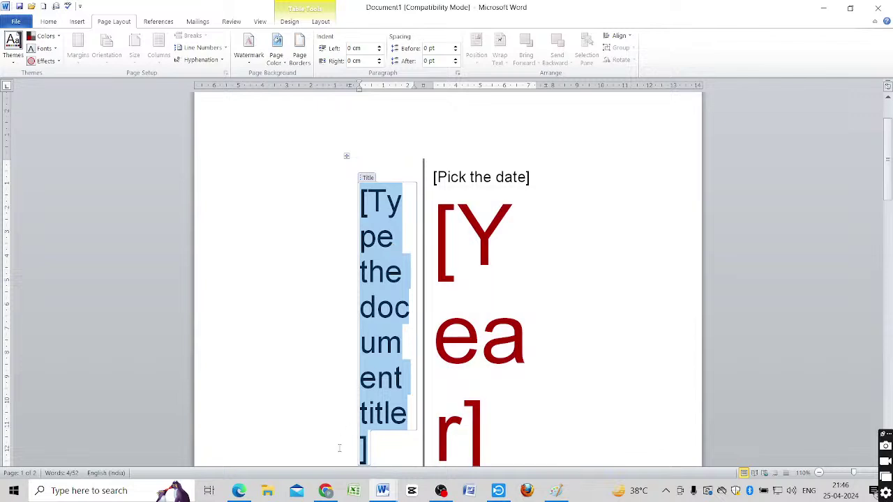
Switch to the RABBIT document in Word and look through the pages before and after the inserted column breaks.
mouse_move(382, 492)
left_click(447, 433)
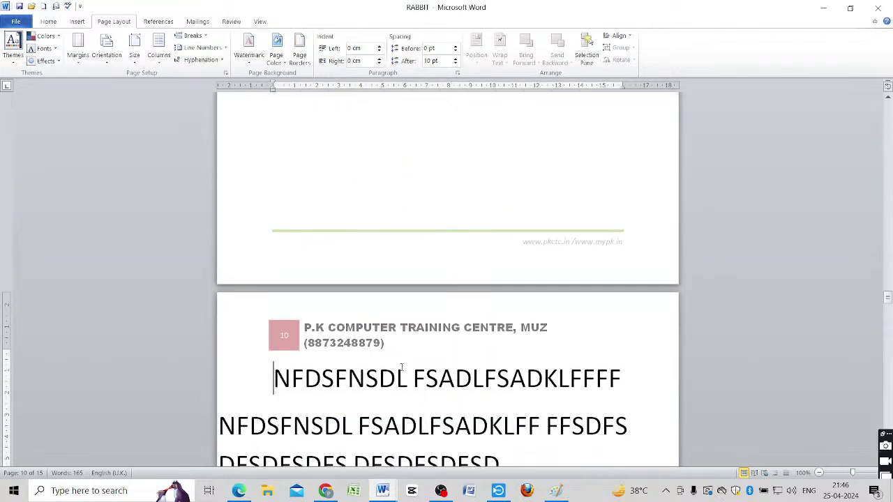
scroll(402, 359, "up", 15)
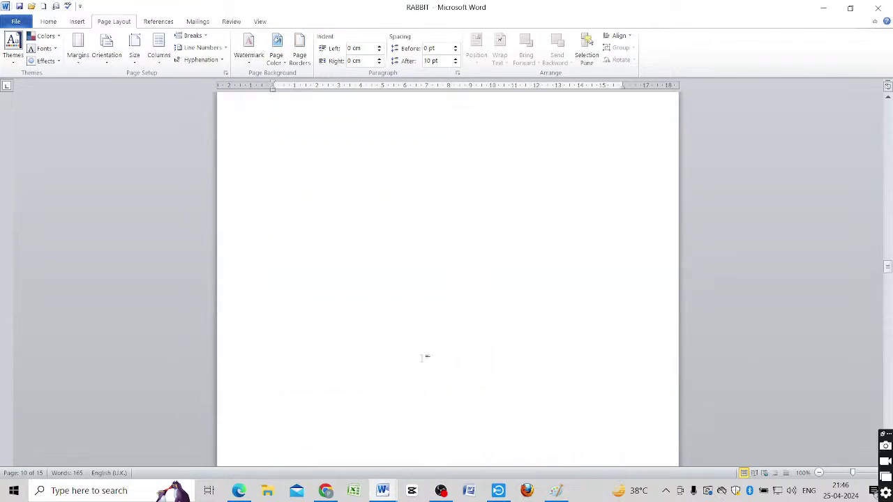
scroll(427, 345, "down", 15)
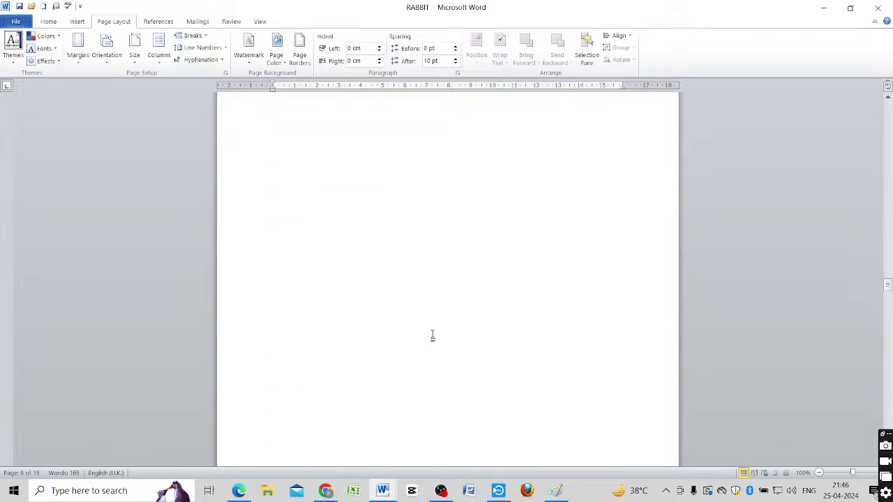
scroll(432, 336, "down", 15)
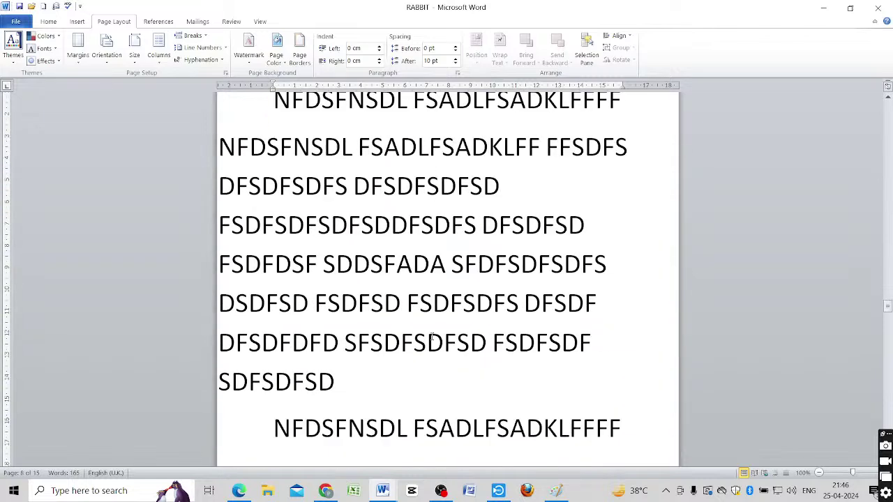
scroll(432, 337, "down", 1)
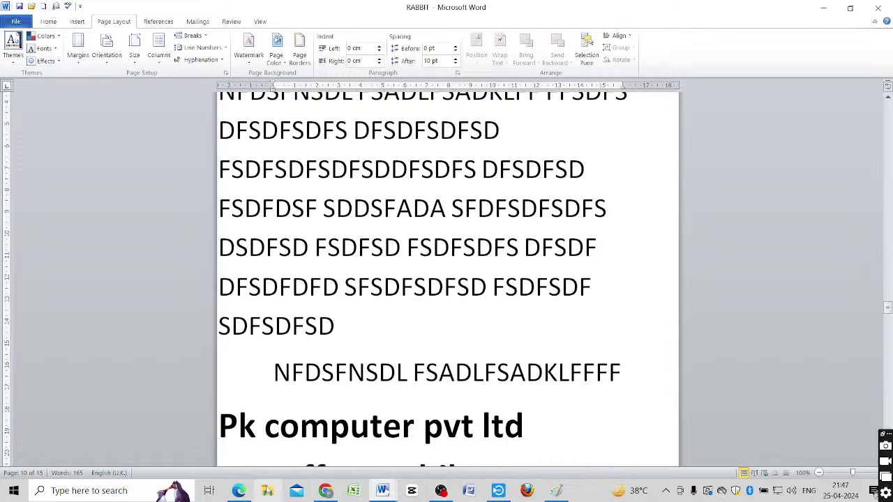
Switch to the PDF notes in Edge and look at the (c) Text Wrapping note below the Column explanation.
left_click(239, 490)
scroll(175, 360, "down", 5)
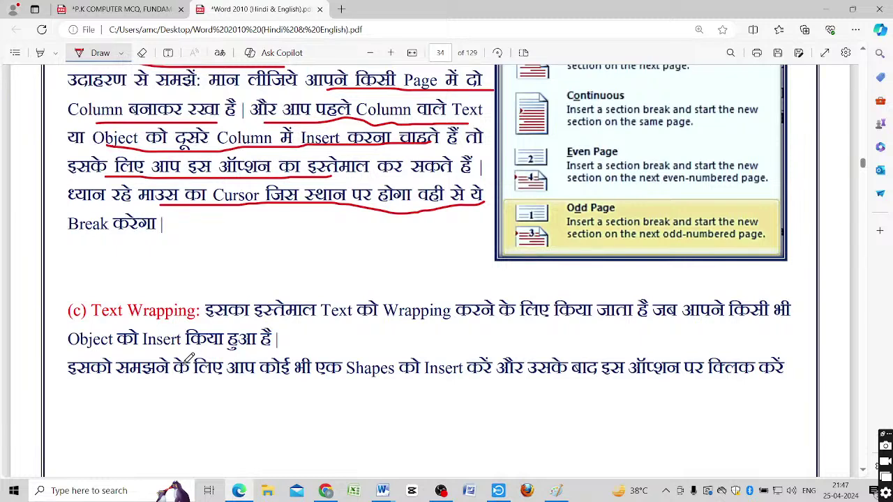
scroll(190, 357, "up", 2)
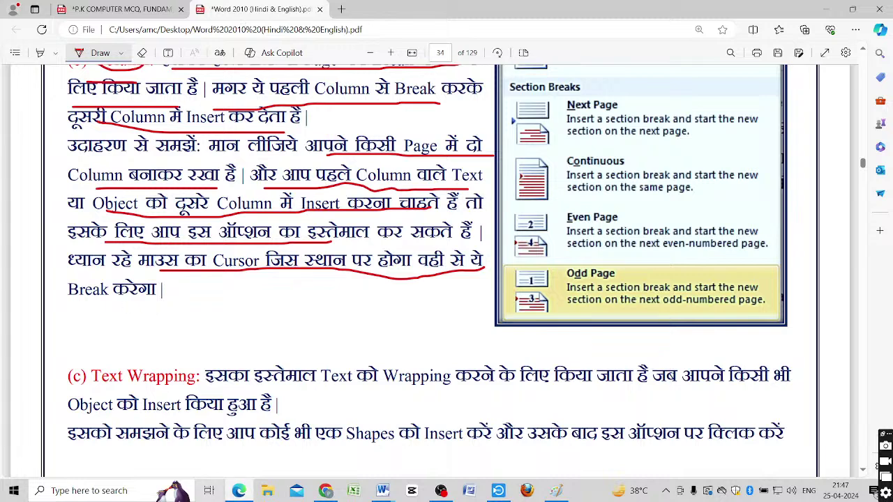
Switch to the RABBIT document in Word and make the text "SDDSFADA SFDFSDF" on page 10 red and bold.
left_click(385, 491)
left_click(416, 453)
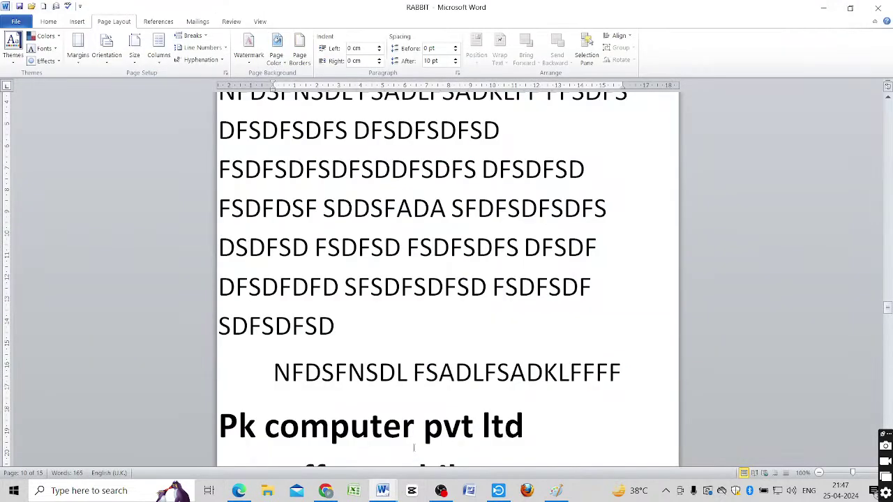
left_click_drag(323, 208, 550, 208)
left_click(48, 22)
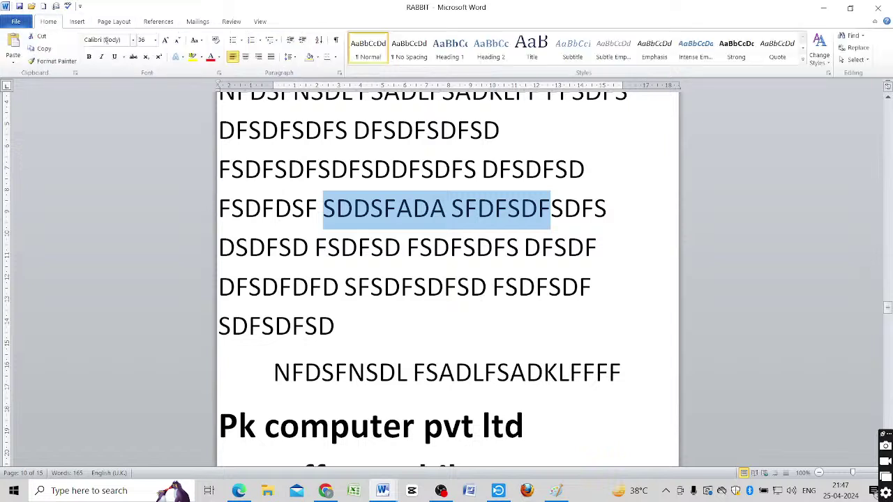
left_click(210, 57)
left_click(89, 57)
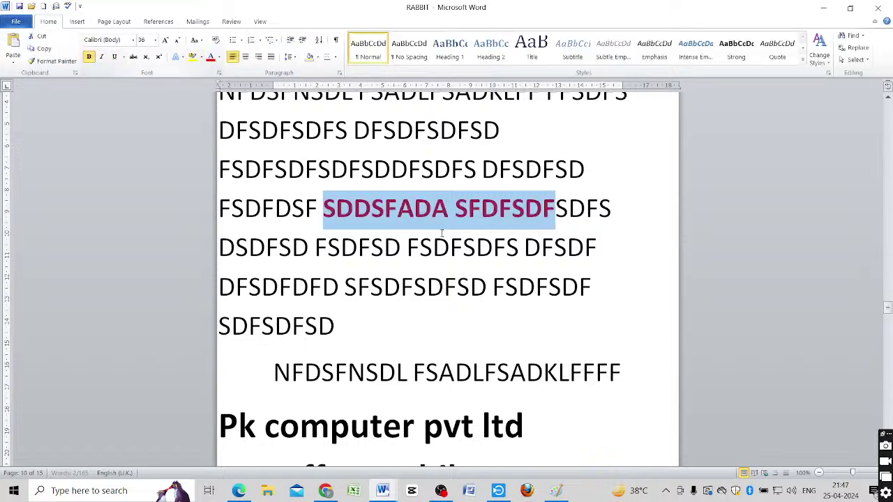
left_click(450, 245)
Insert a column break directly before the red bold text "SDDSFADA SFDFSDF" and review the surrounding pages.
left_click(323, 208)
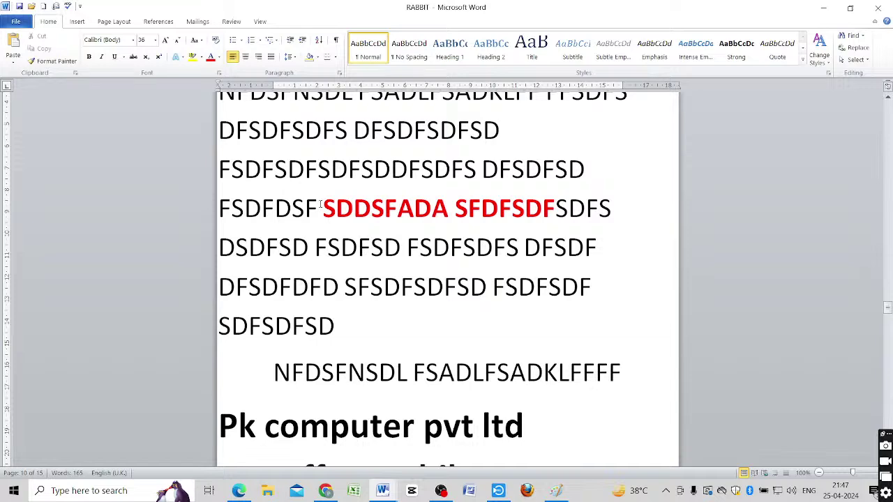
left_click(112, 21)
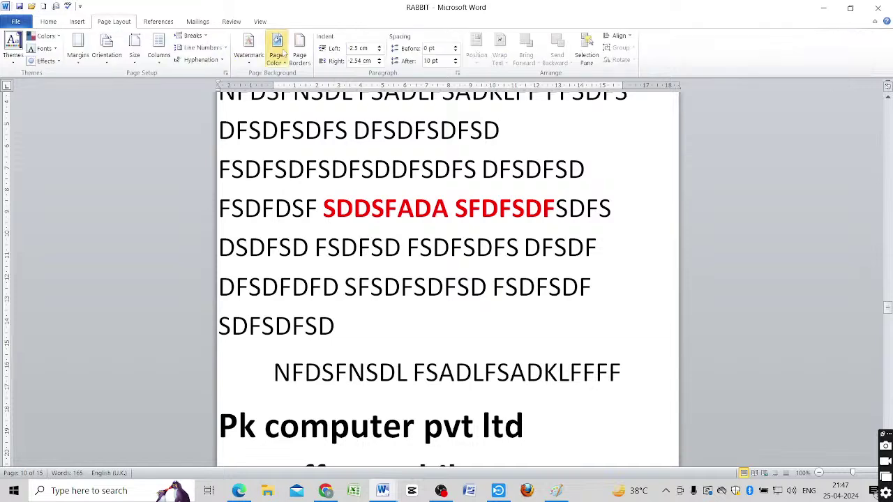
left_click(191, 36)
left_click(226, 98)
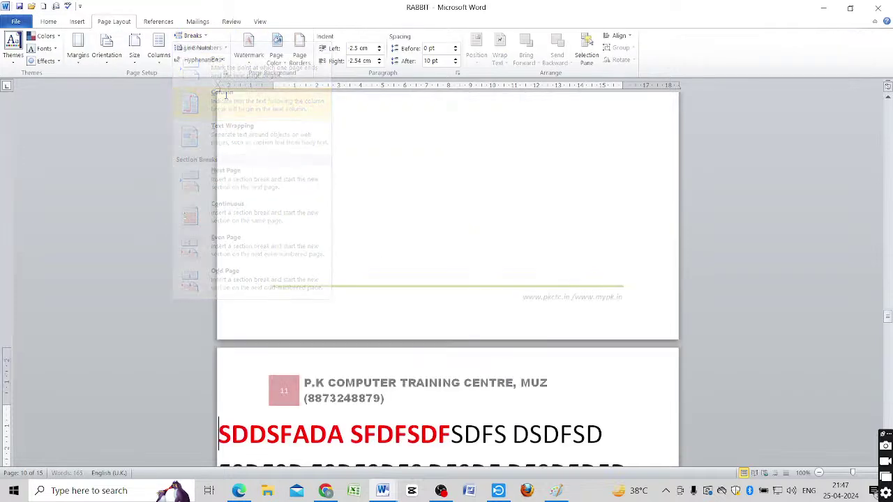
scroll(342, 262, "up", 12)
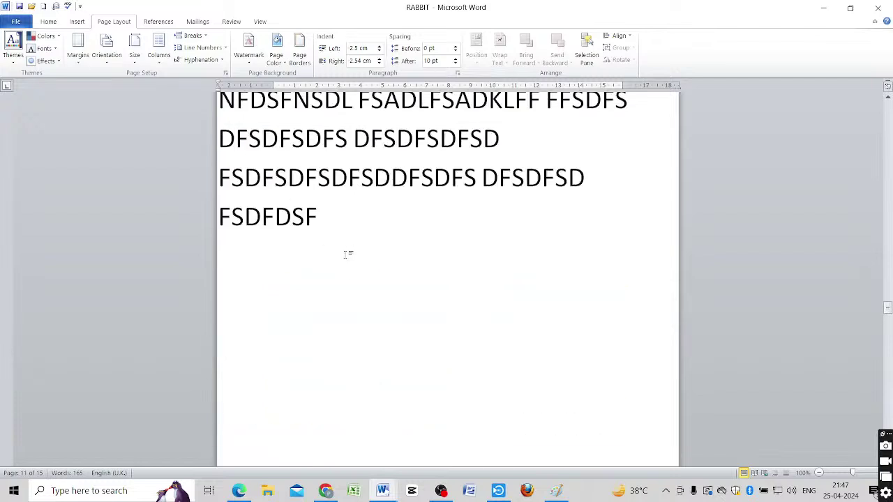
scroll(348, 250, "up", 15)
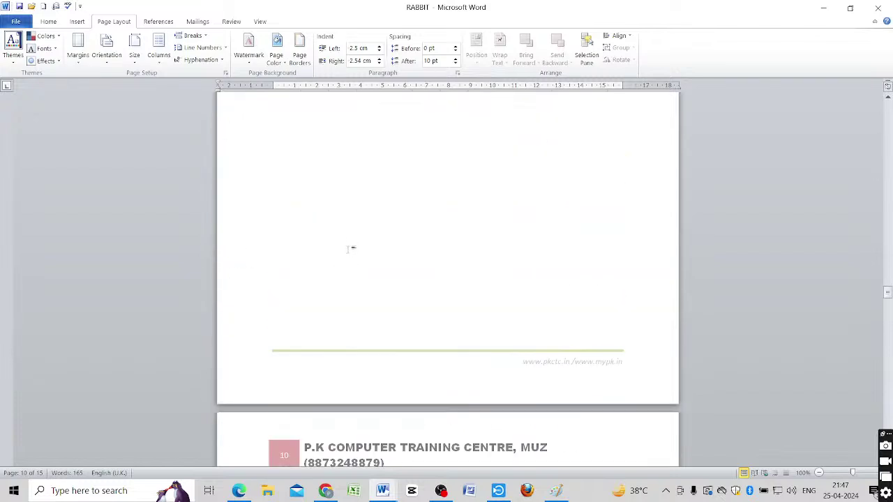
scroll(346, 237, "up", 15)
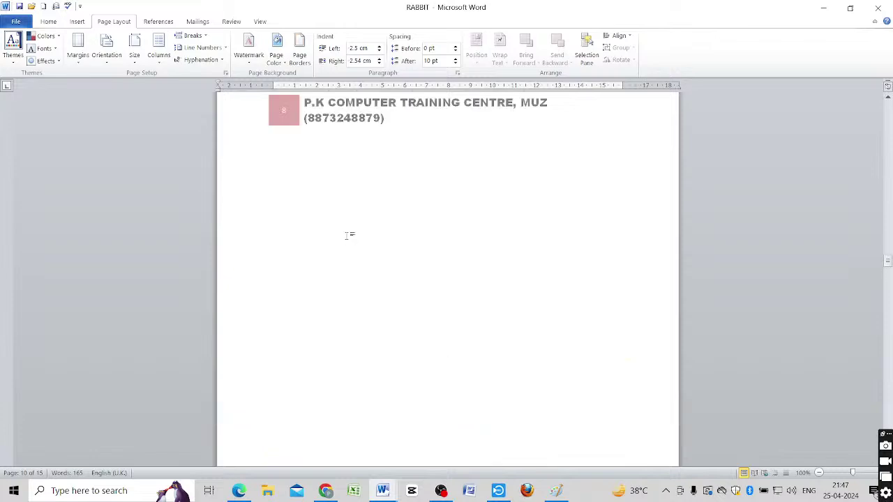
scroll(346, 227, "down", 4)
scroll(346, 222, "down", 20)
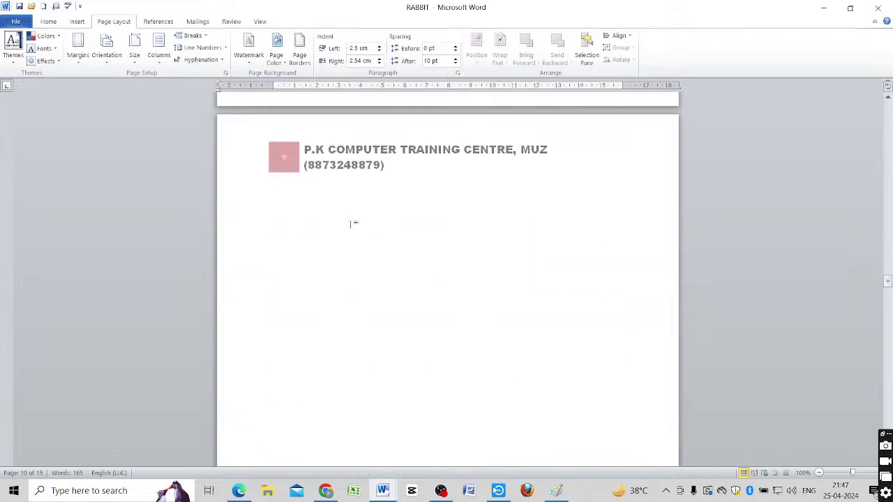
Insert a column break inside the red bold text on page 11, directly before "DA SFDFSDF", and review the following page.
scroll(347, 222, "down", 10)
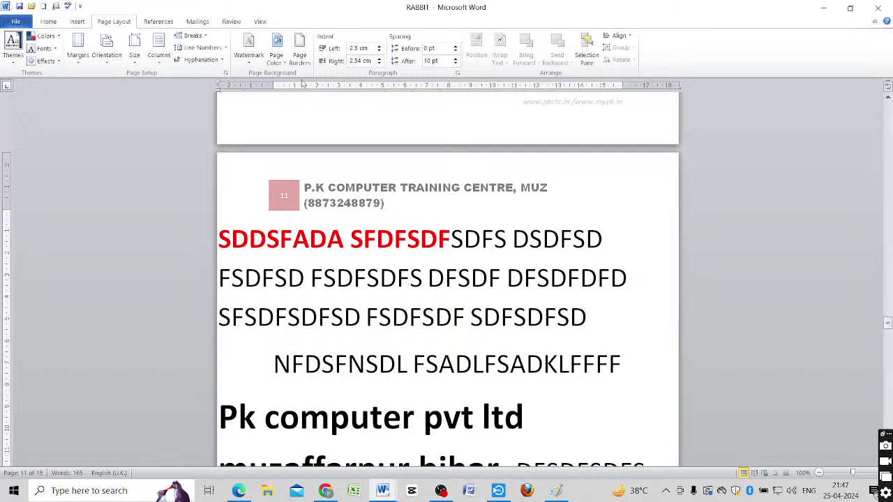
left_click(202, 38)
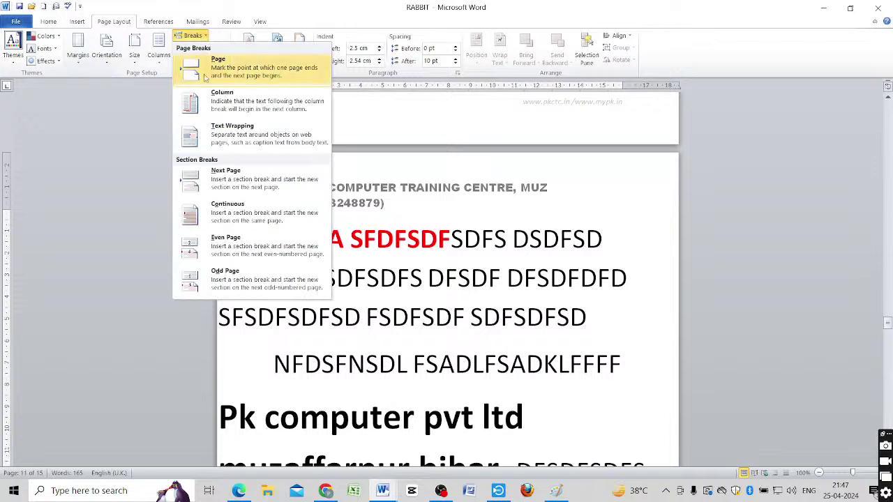
left_click(221, 98)
scroll(303, 368, "down", 6)
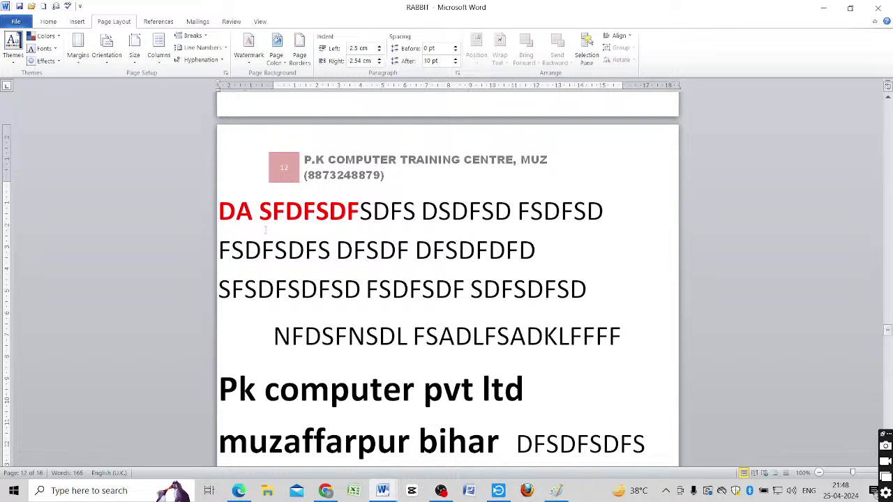
scroll(269, 272, "down", 1)
Switch to the PDF notes in Edge and mark the (c) Text Wrapping heading and its first explanatory sentence with red lines.
left_click(239, 489)
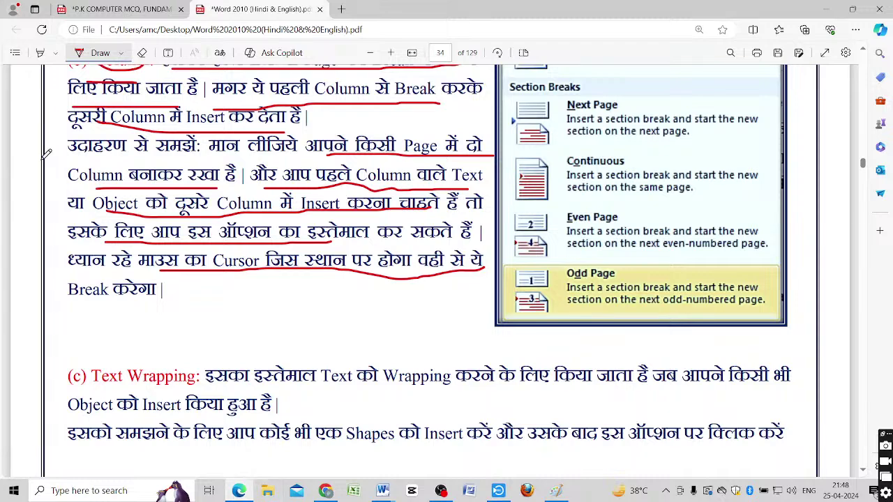
scroll(130, 271, "down", 5)
left_click_drag(93, 130, 180, 121)
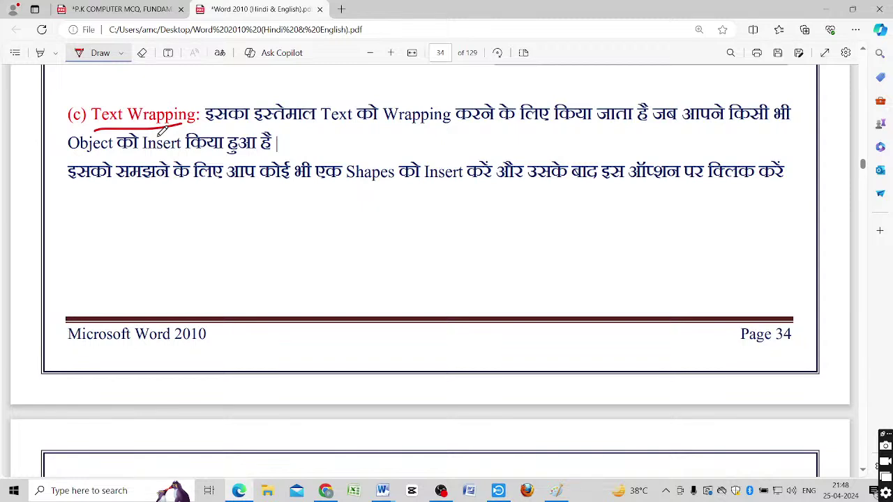
mouse_move(205, 133)
left_mouse_down()
mouse_move(230, 122)
mouse_move(806, 132)
left_mouse_up()
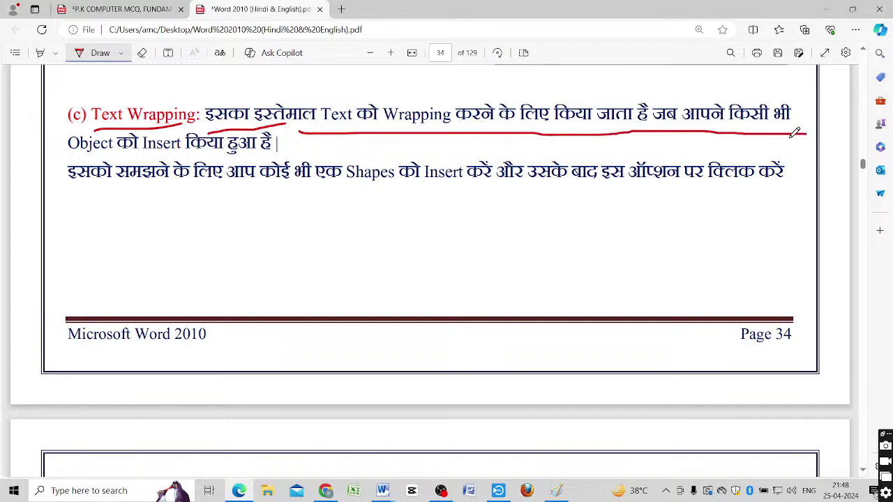
left_click_drag(92, 147, 278, 149)
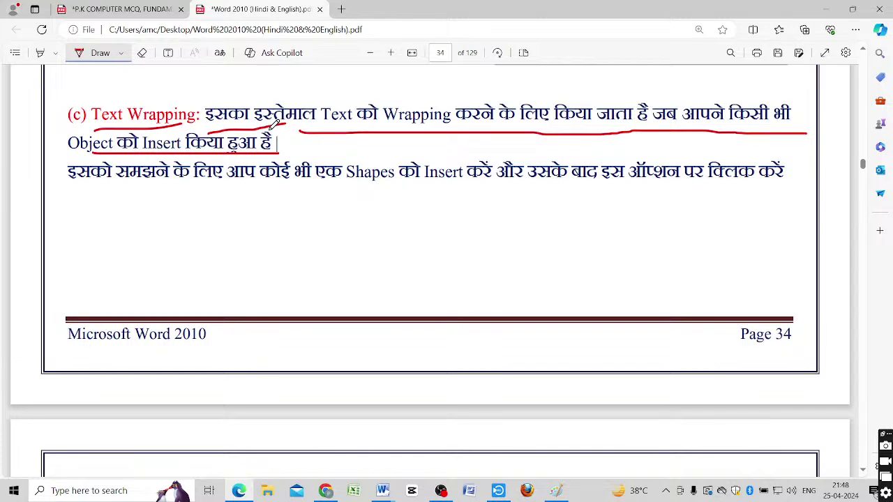
left_click_drag(661, 105, 798, 103)
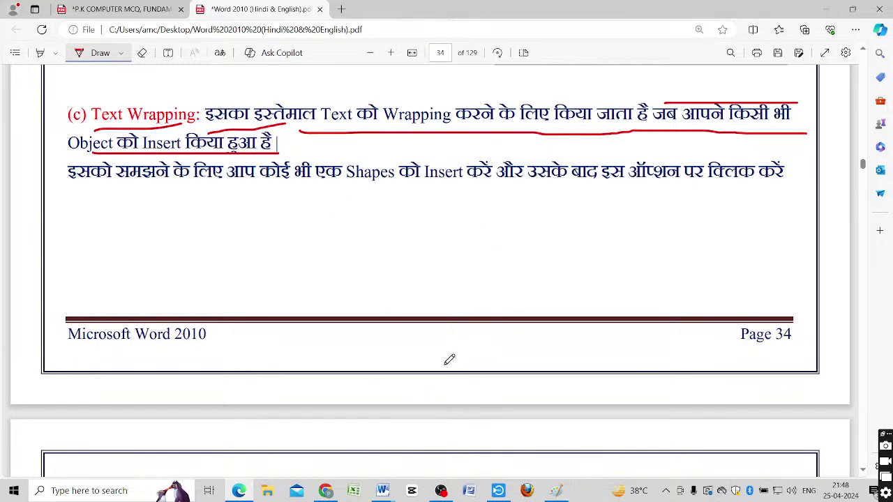
Switch to the RABBIT document in Word, look at the text ending in "TAY TOY" on page 12, and return to the notes in Edge.
mouse_move(382, 490)
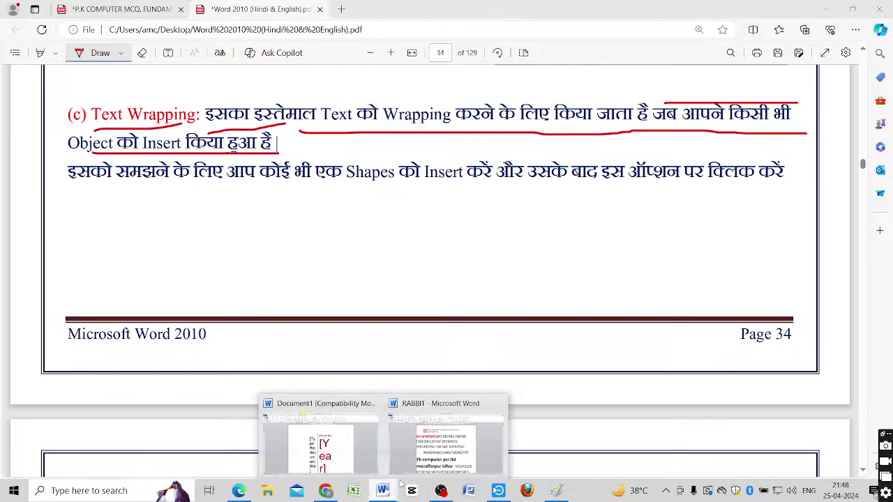
left_click(425, 450)
scroll(424, 440, "down", 10)
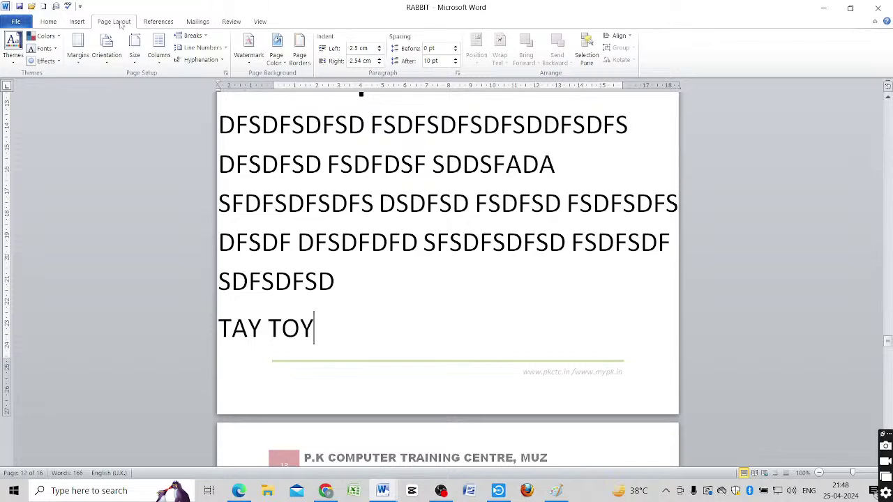
left_click(238, 491)
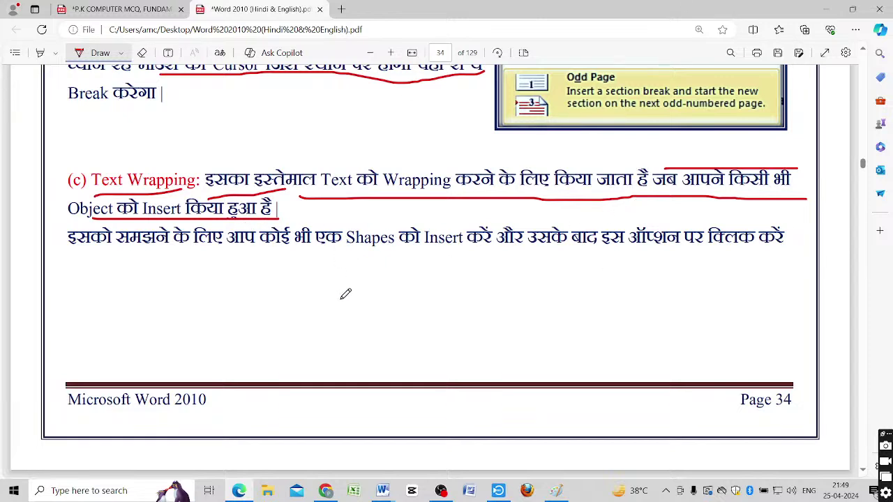
Switch to the RABBIT document in Word and draw an oval about 7 cm wide beside "TAY TOY" at the end of page 12.
left_click(392, 491)
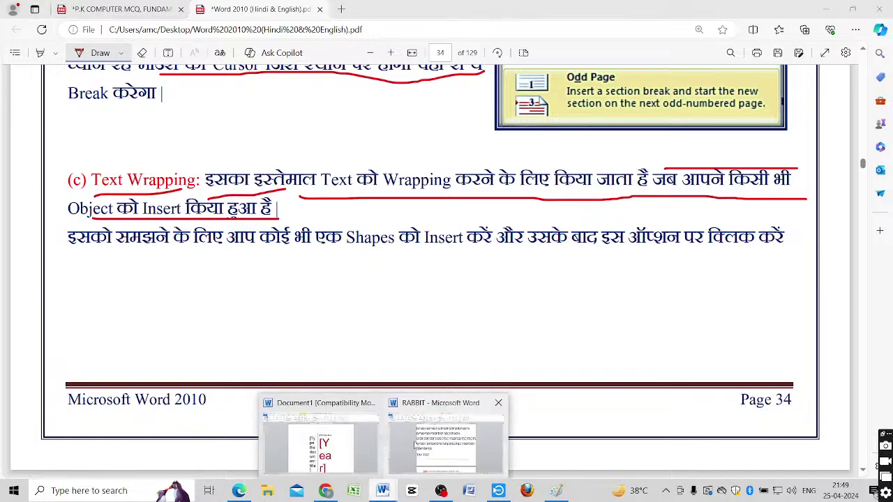
left_click(415, 447)
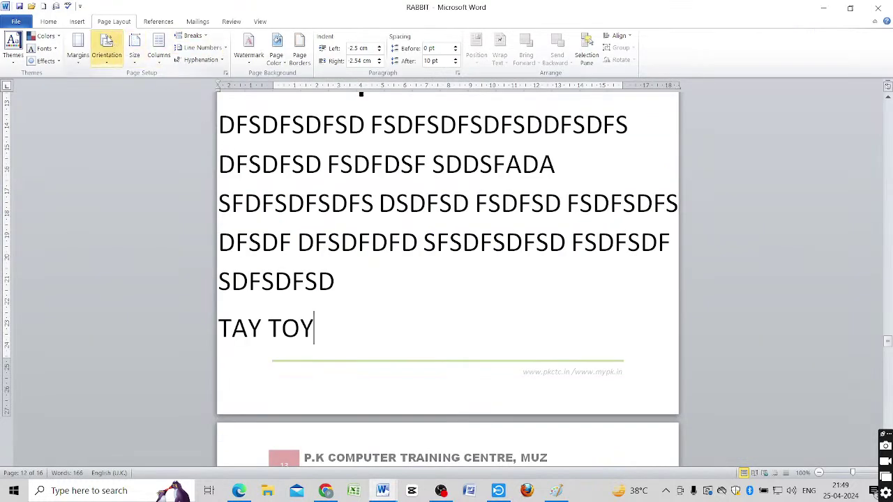
left_click(77, 21)
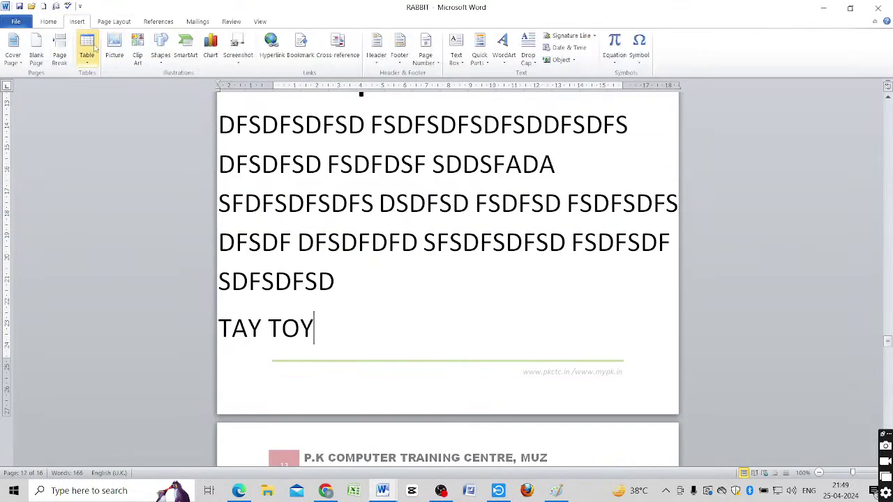
left_click(163, 60)
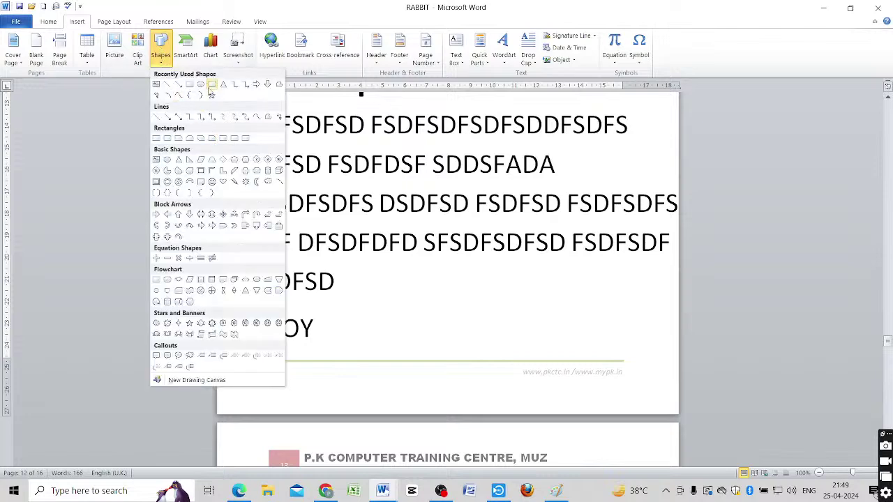
left_click(212, 84)
left_click_drag(411, 272, 573, 416)
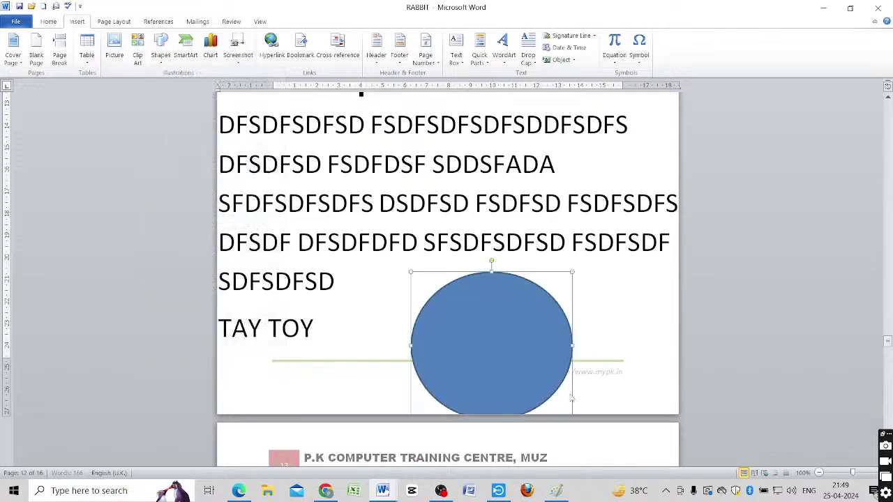
key("Escape")
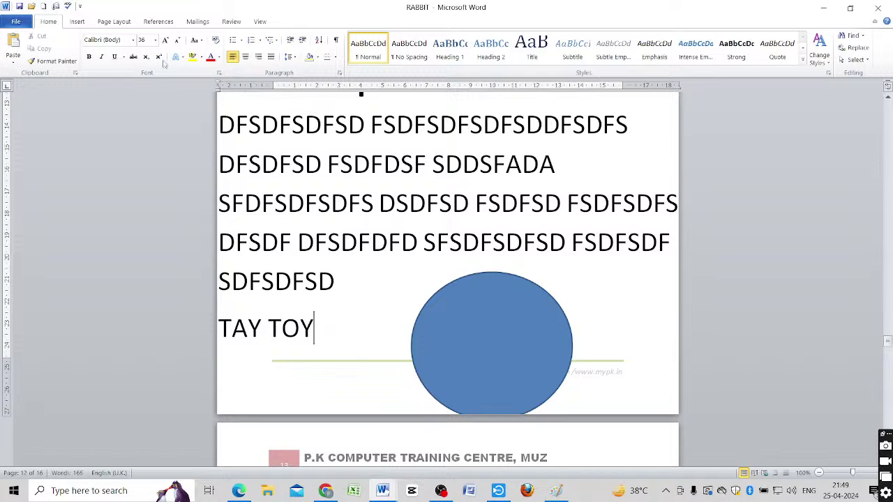
Switch to the PDF notes in Edge and look over the Text Wrapping instruction and the Section Breaks notes on the following page.
left_click(114, 22)
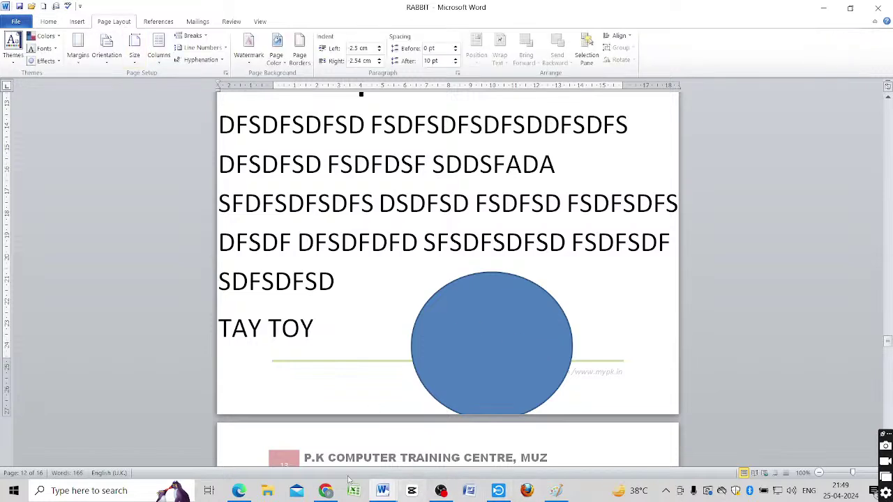
left_click(239, 490)
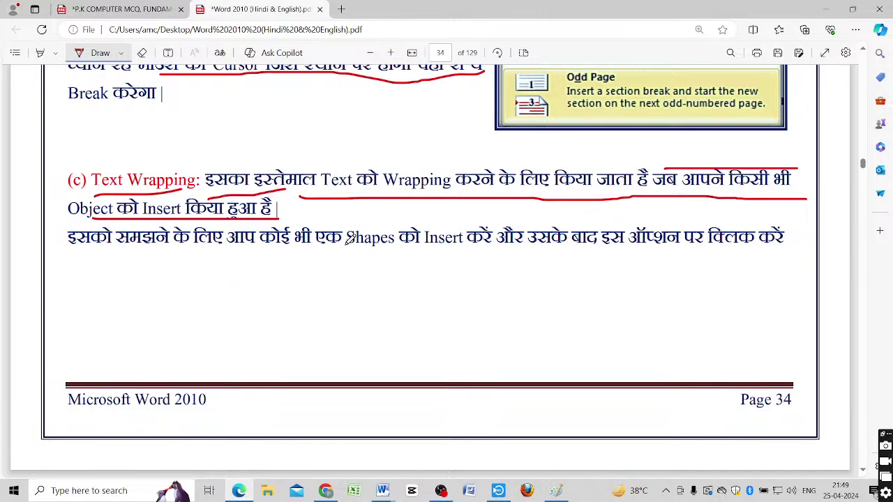
scroll(442, 397, "down", 5)
scroll(327, 430, "up", 2)
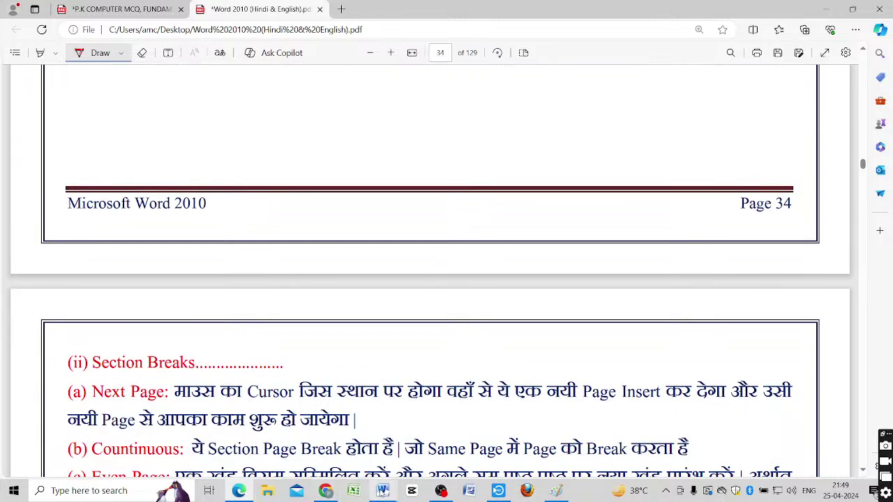
Switch to the RABBIT document in Word and select the blue oval on page 12.
mouse_move(382, 492)
left_click(408, 402)
left_click(506, 312)
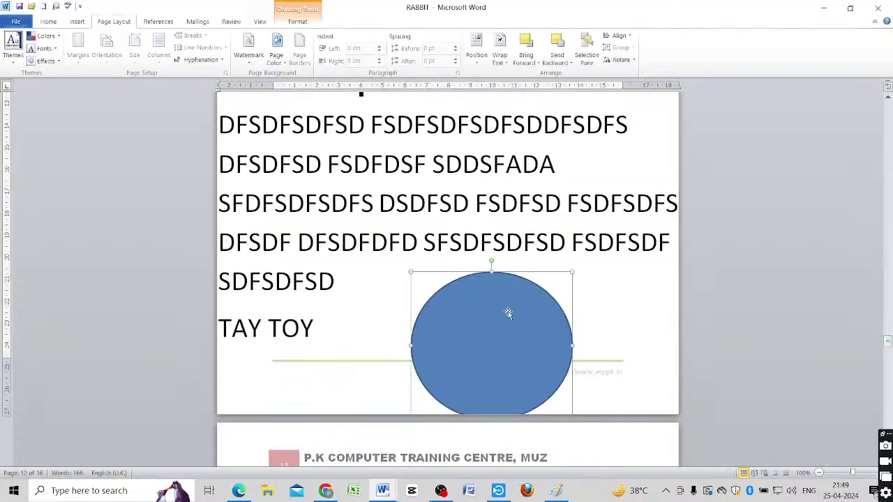